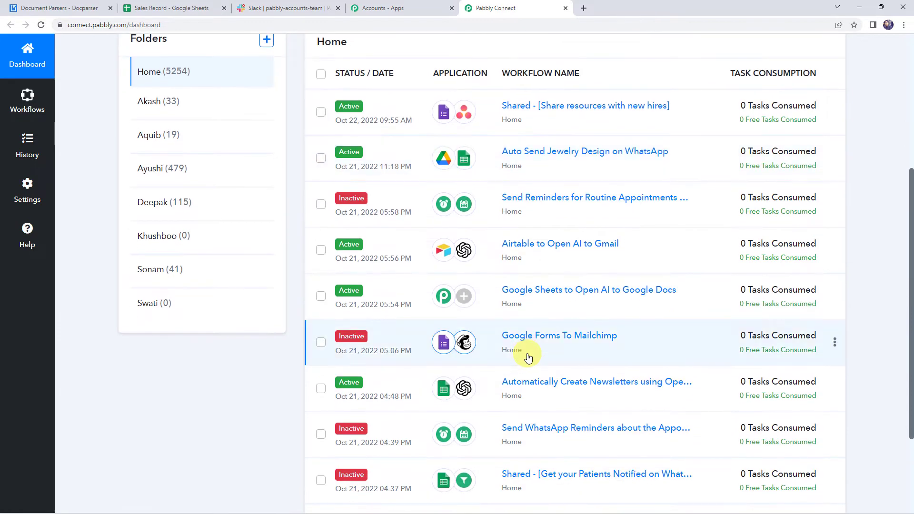
- Create a new workflow named "Compare Invoice Details with Sales Records"
scroll(527, 357, up, 4)
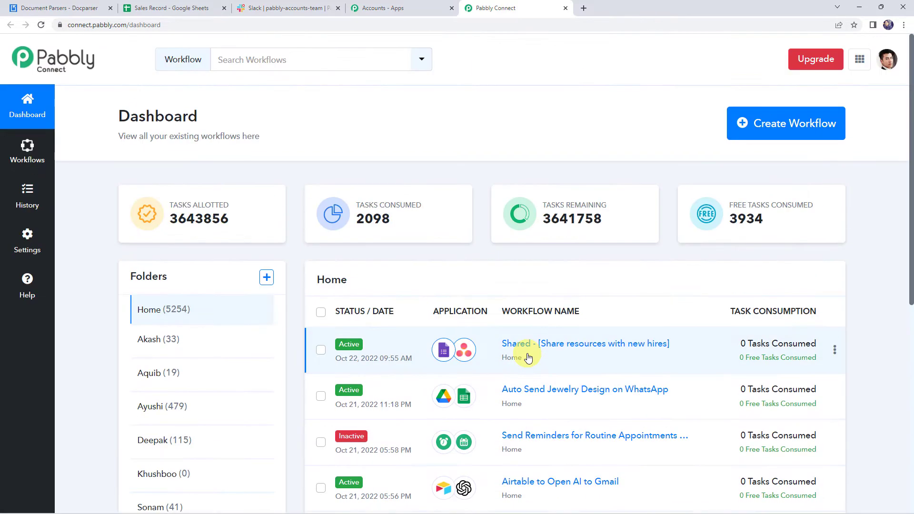
click(783, 126)
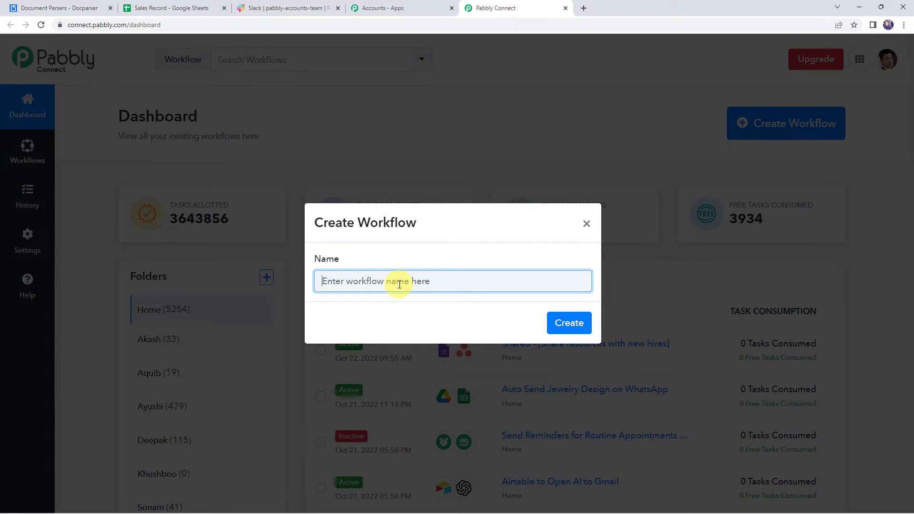
text(Compare Invoice Details with Sales Records)
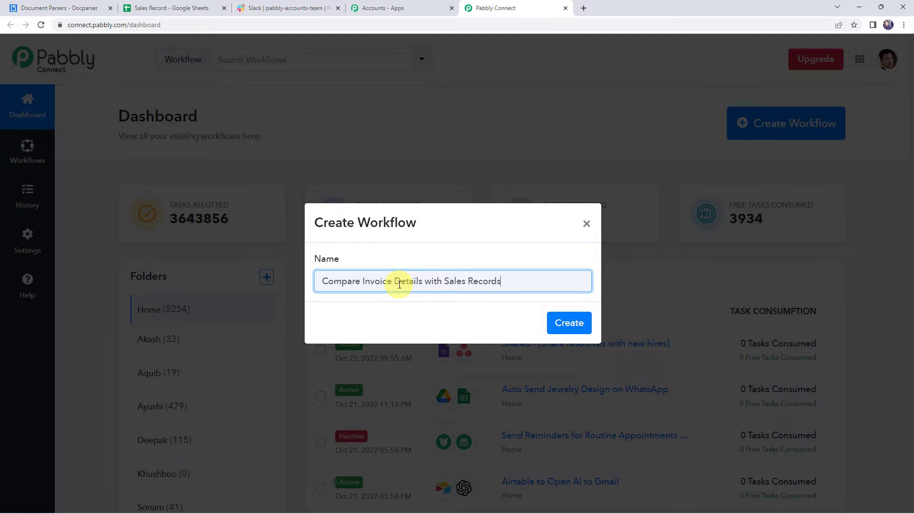
click(555, 325)
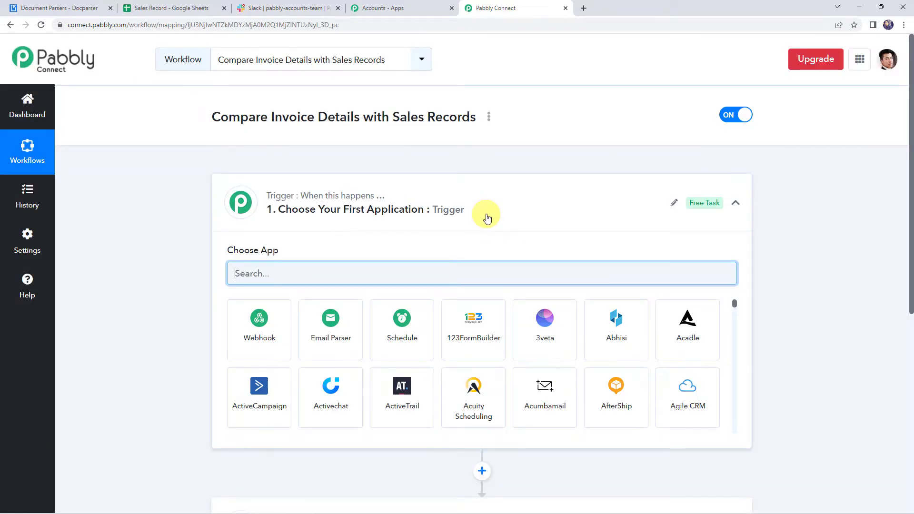
- Set the workflow's trigger application to Docparser with the Parsed Documents trigger event
click(483, 214)
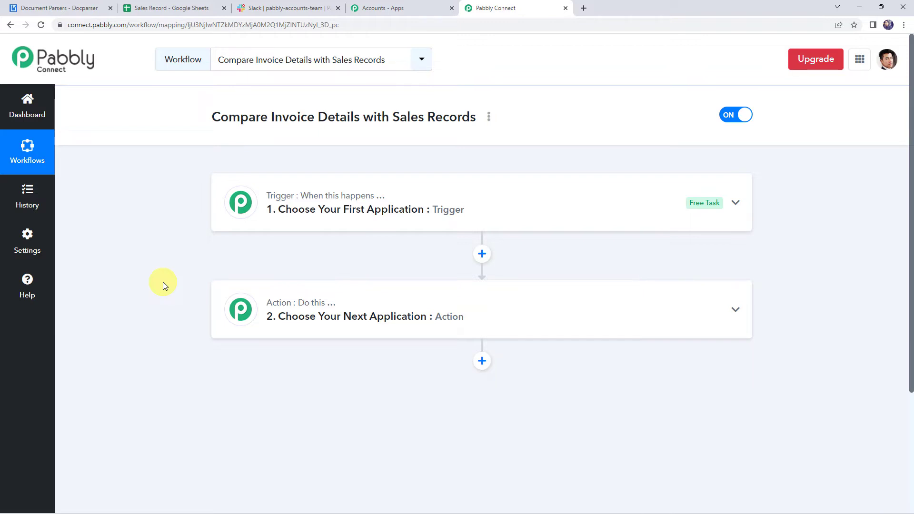
click(477, 208)
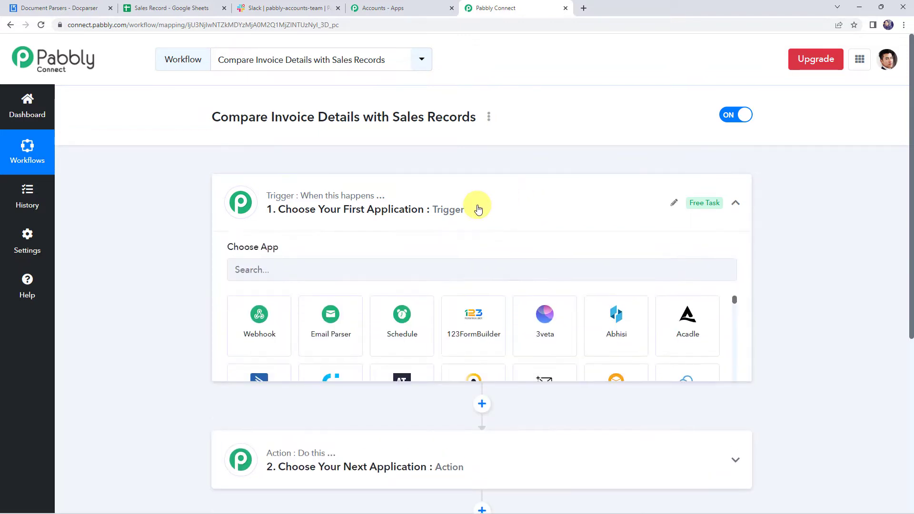
click(286, 271)
text(do)
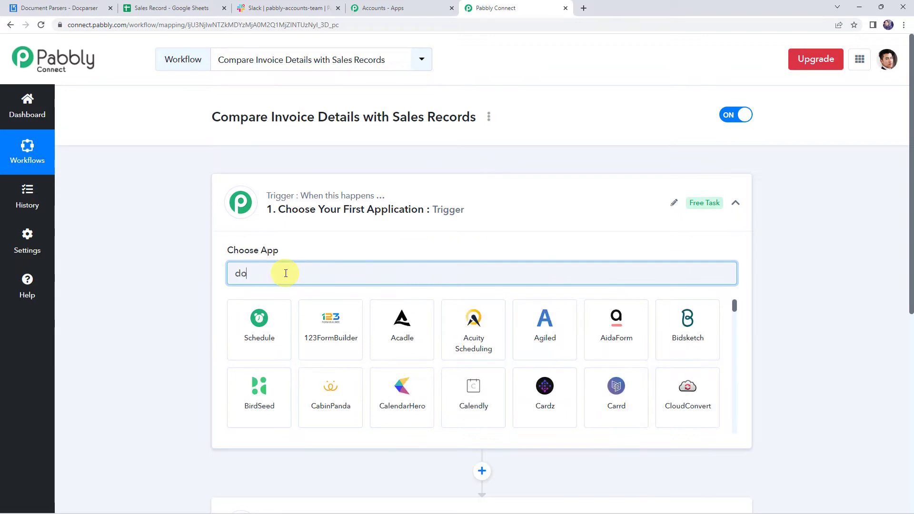
text(cp)
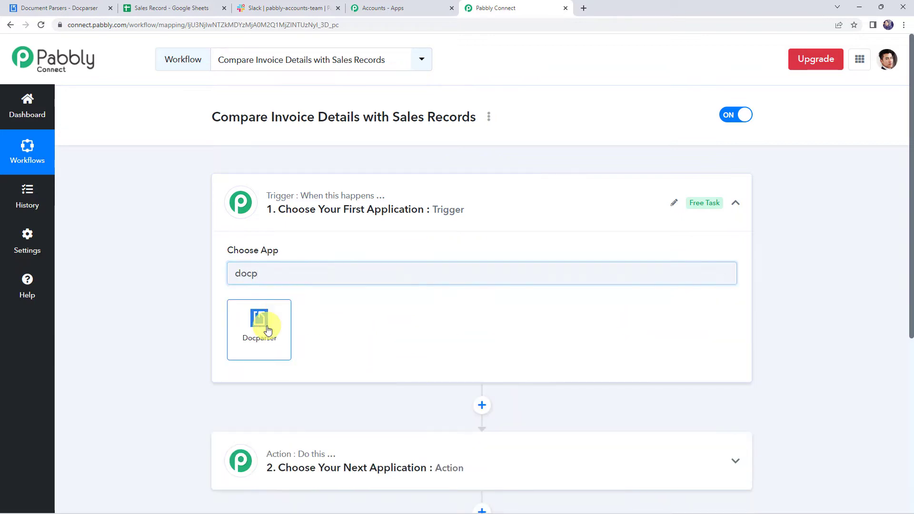
click(259, 329)
click(262, 331)
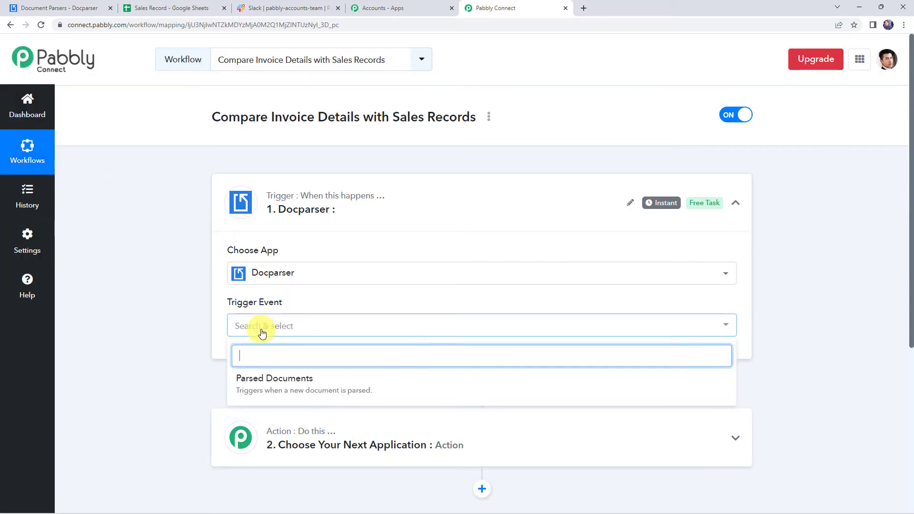
click(254, 386)
- Copy the Docparser trigger's webhook URL and switch to Docparser to open the Invoice parser
scroll(235, 198, down, 4)
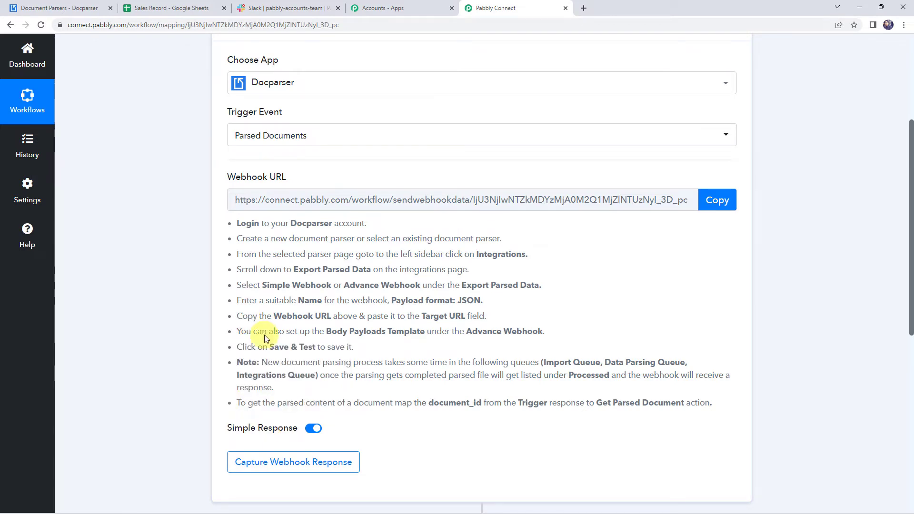
click(715, 201)
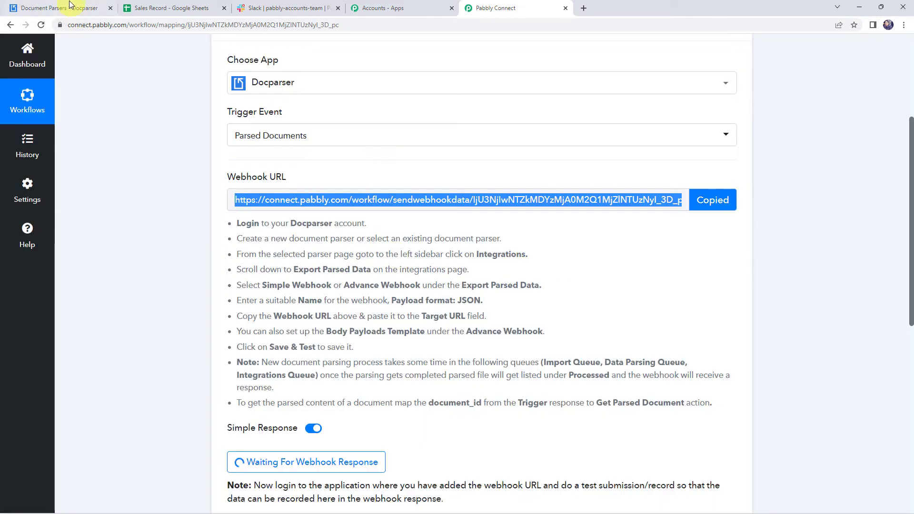
click(48, 6)
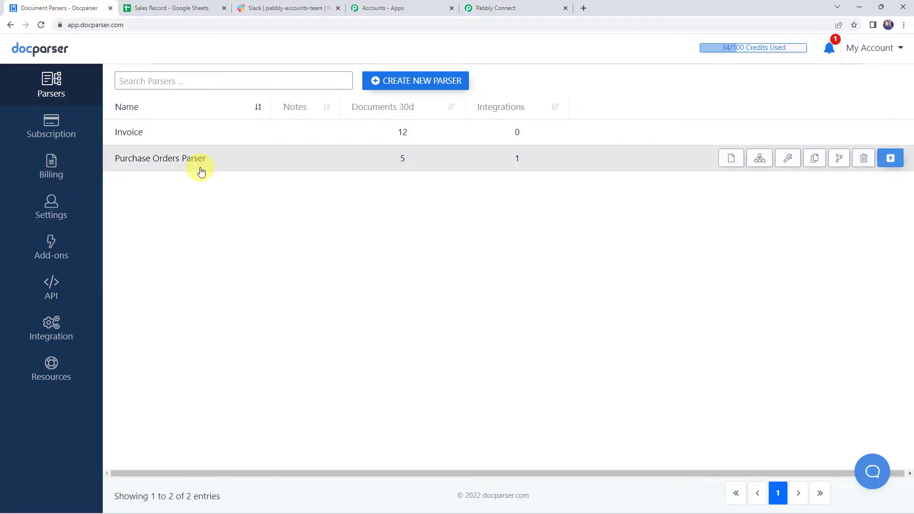
click(129, 136)
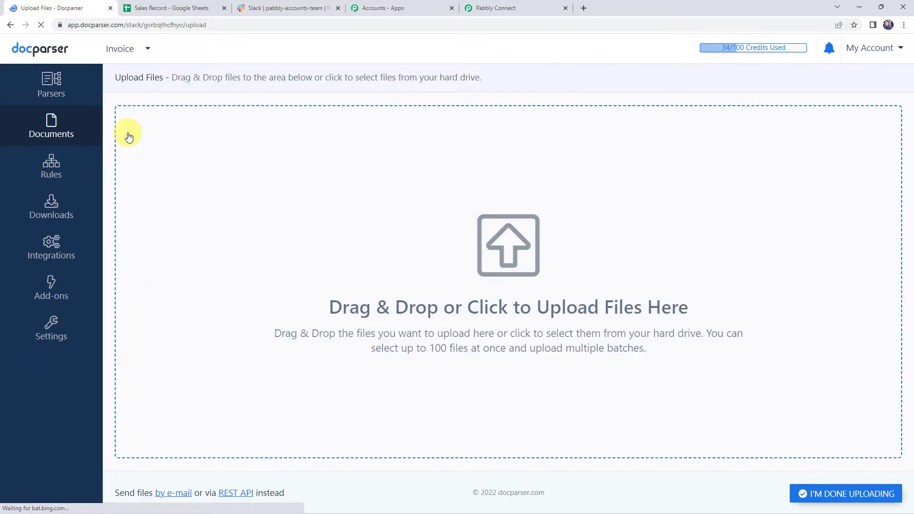
- Start a new Simple Webhook integration for the Invoice parser
click(57, 174)
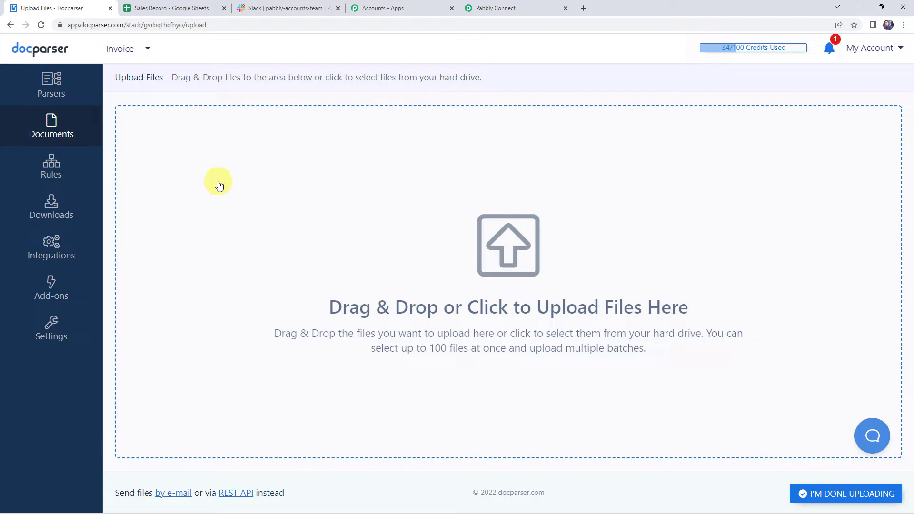
click(53, 255)
scroll(252, 245, down, 20)
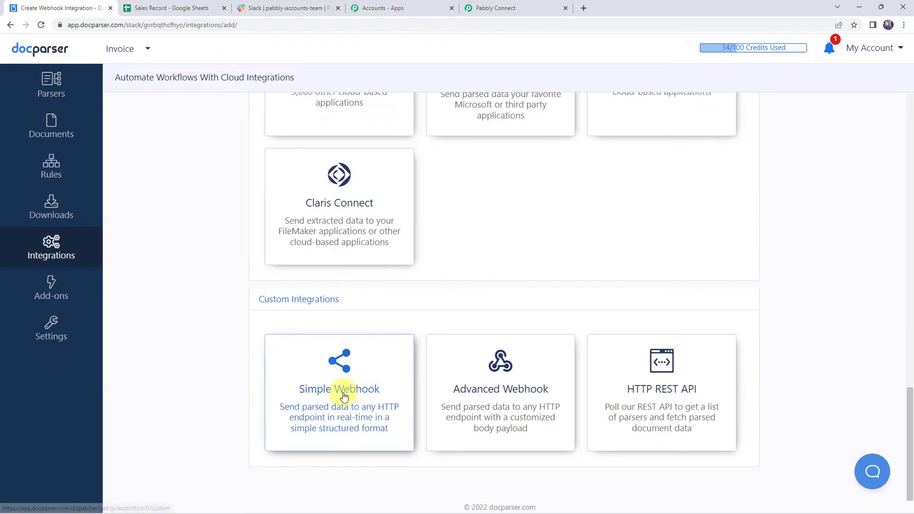
click(343, 396)
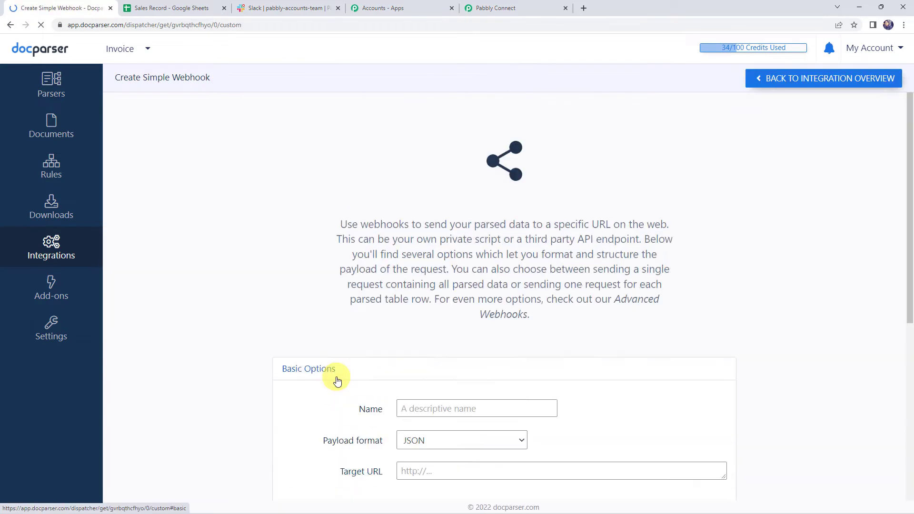
- Name the webhook "Automation" and paste the copied webhook URL as its target URL
scroll(300, 291, down, 4)
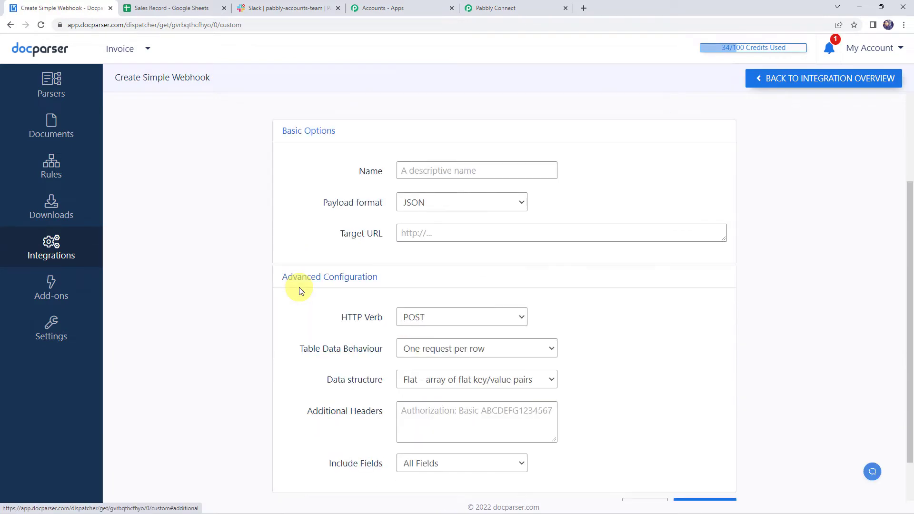
click(427, 170)
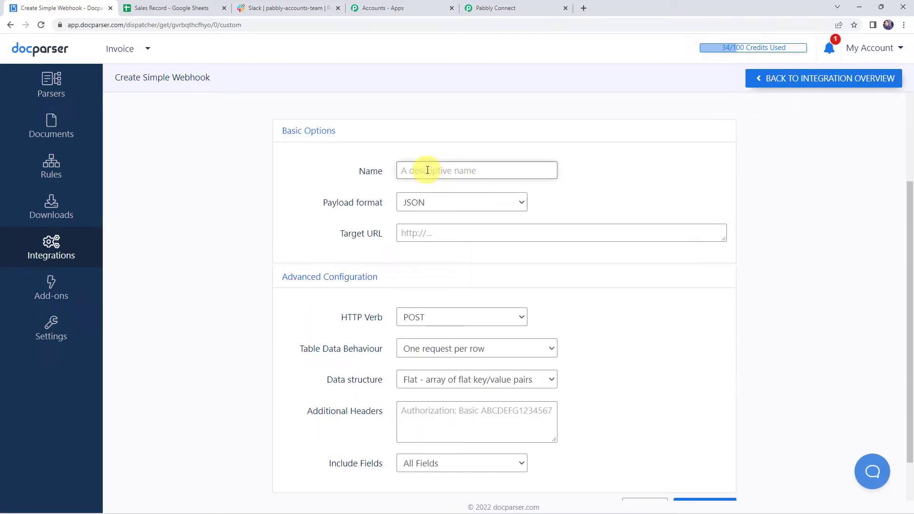
text(Automation)
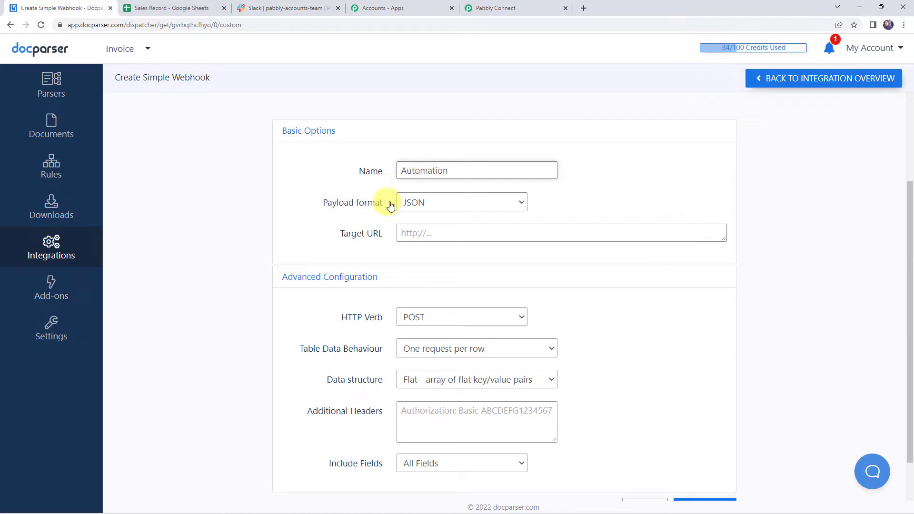
click(440, 238)
key(ctrl+v)
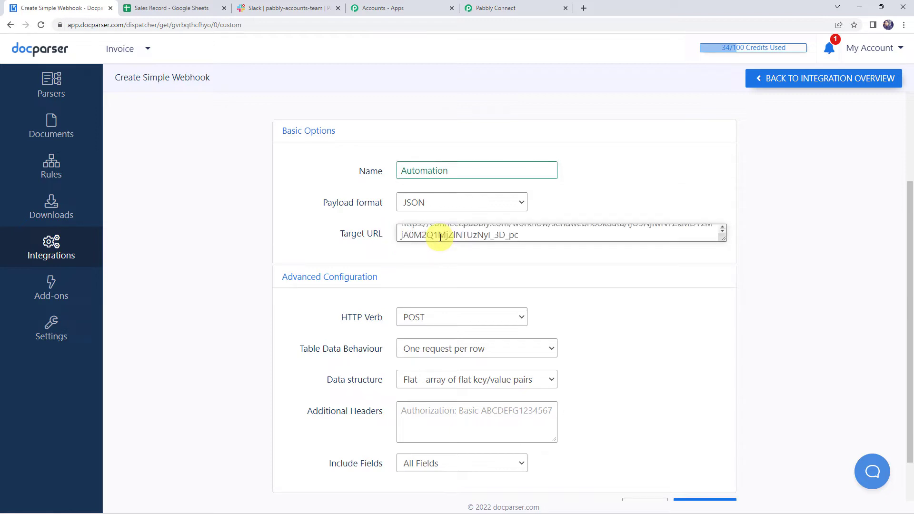
- Save the webhook integration, try to send test data from it, and dismiss the test dialog
scroll(234, 236, down, 2)
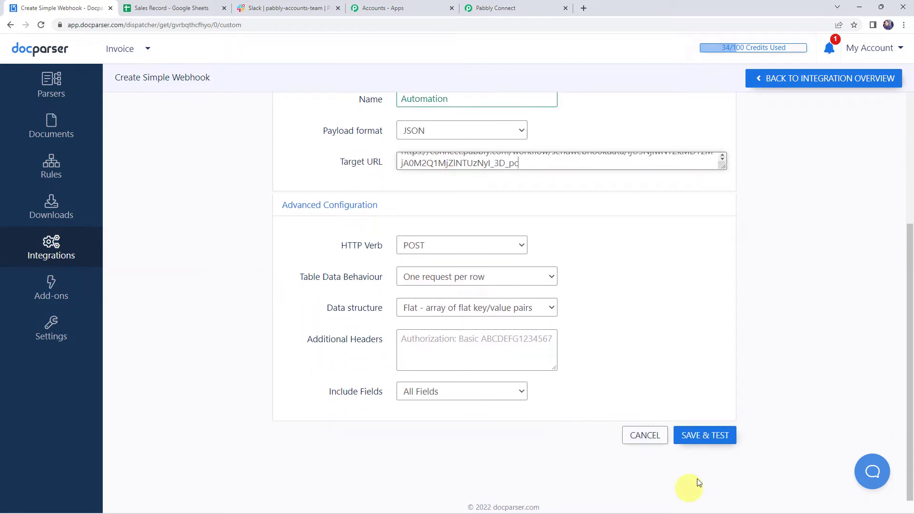
click(706, 439)
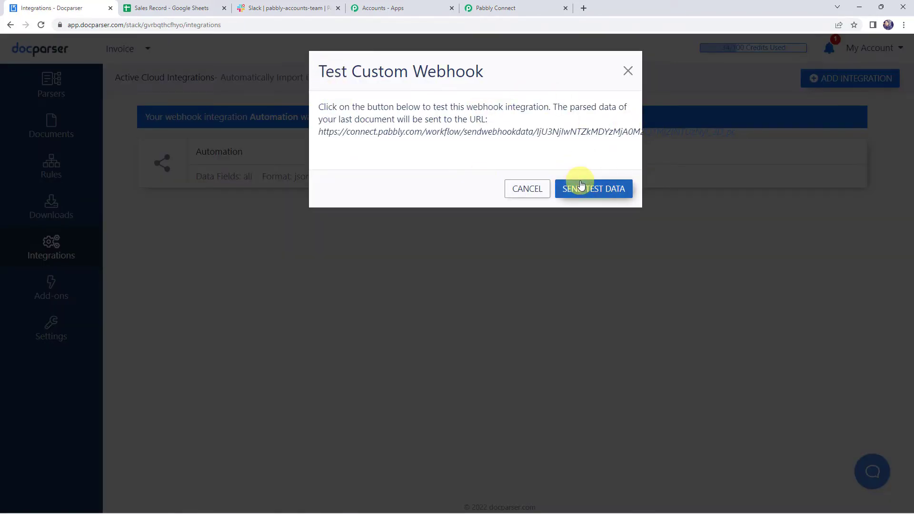
click(581, 191)
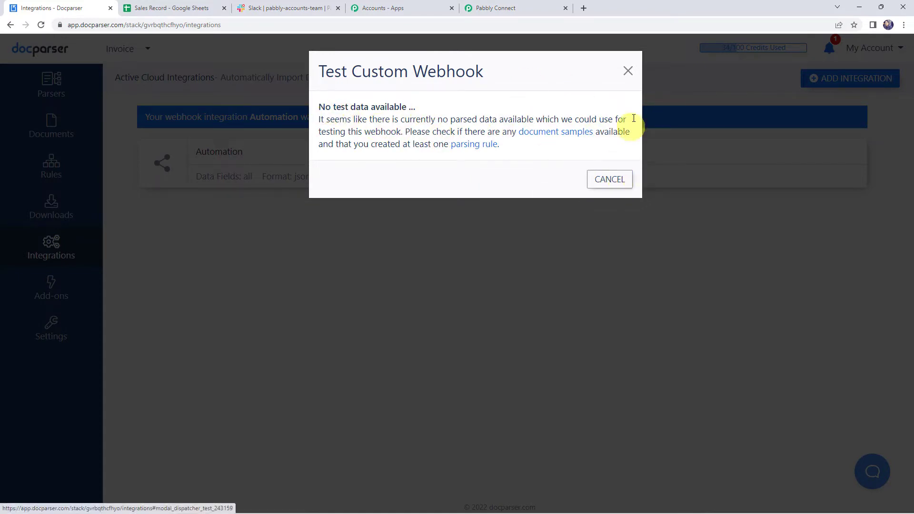
click(628, 71)
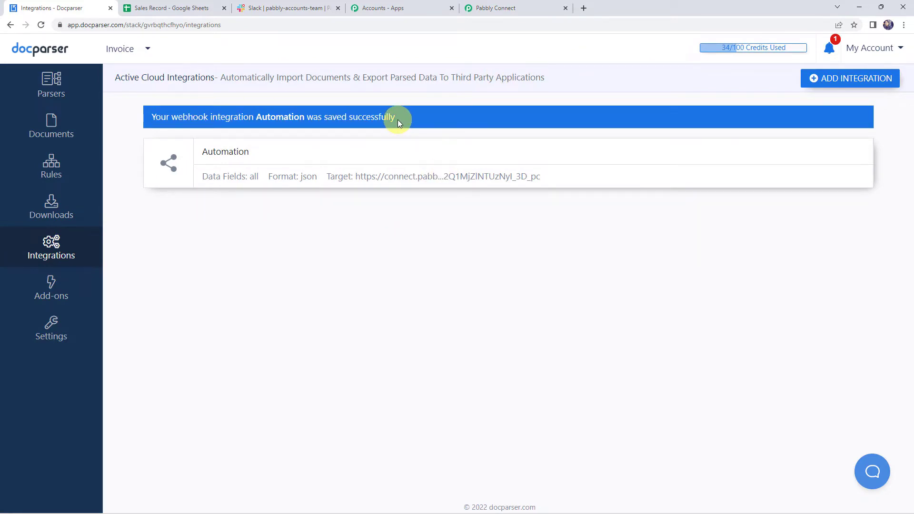
- Switch to Pabbly Connect and examine the webhook capture status and its note below the trigger setup
click(518, 10)
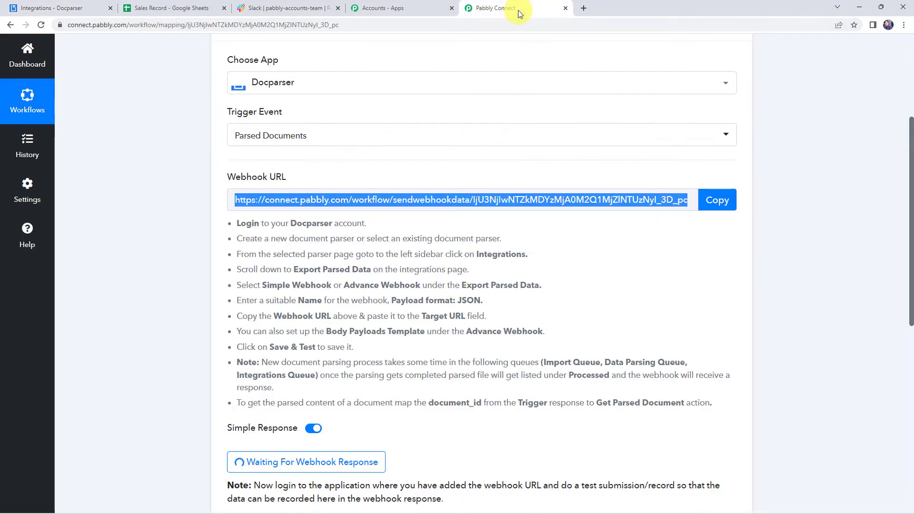
scroll(240, 304, down, 3)
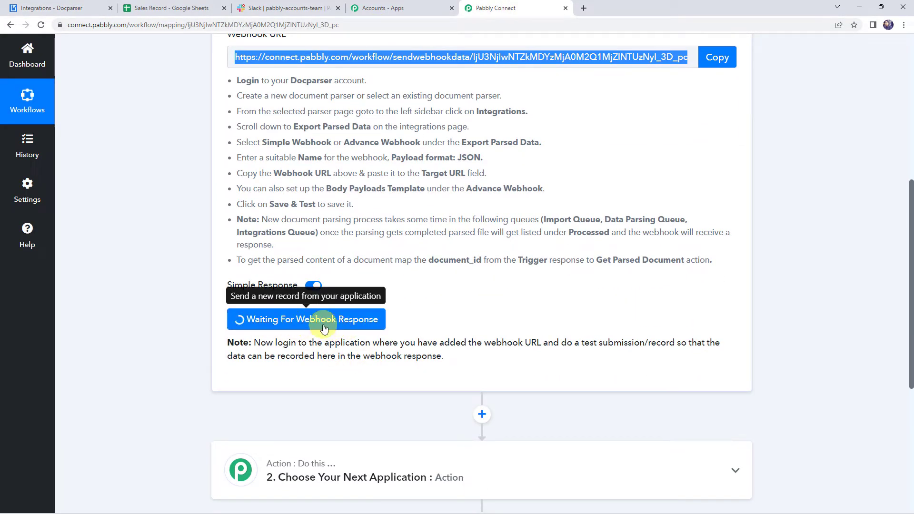
drag(536, 343, 719, 345)
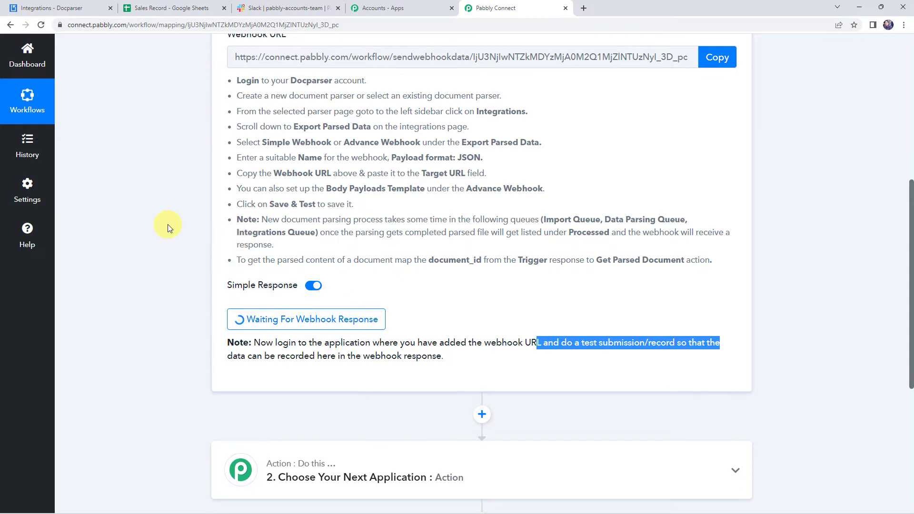
- Switch to Docparser, upload "invoice 1 (1).pdf" to the Invoice parser's documents, and finish the upload
click(76, 8)
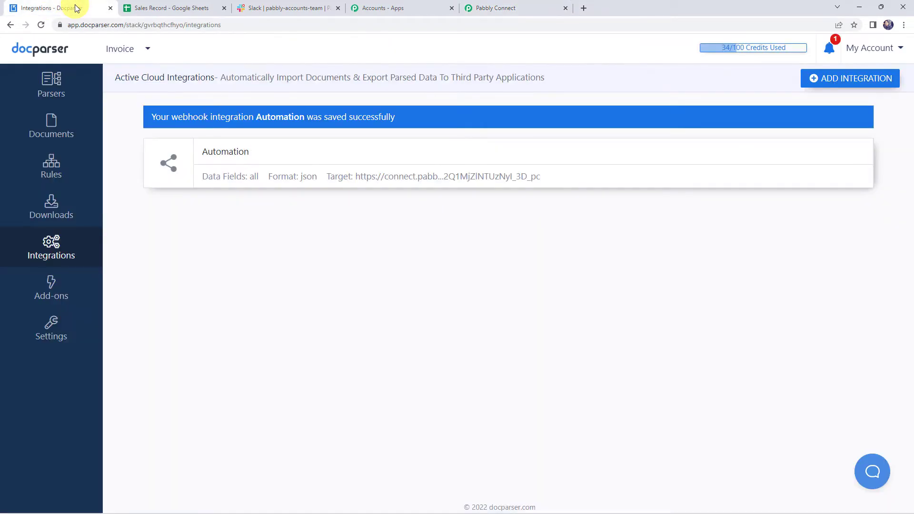
click(53, 136)
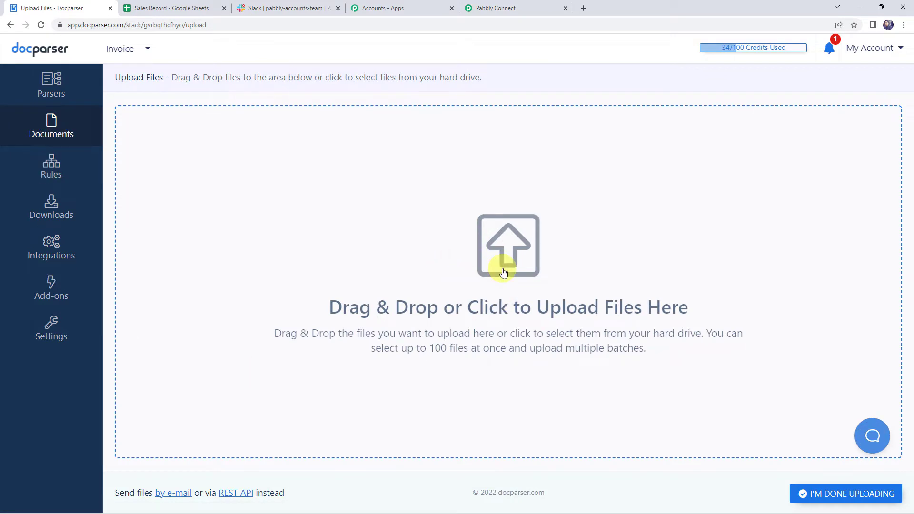
click(504, 273)
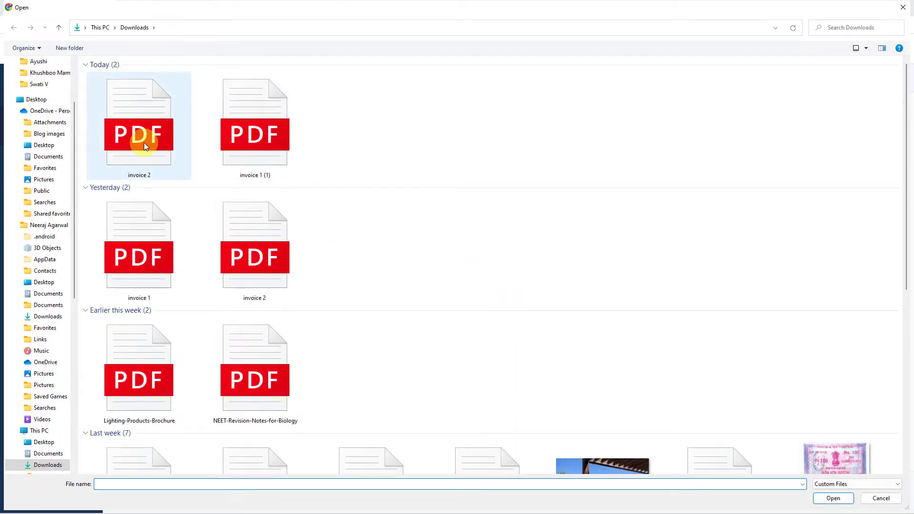
double_click(283, 137)
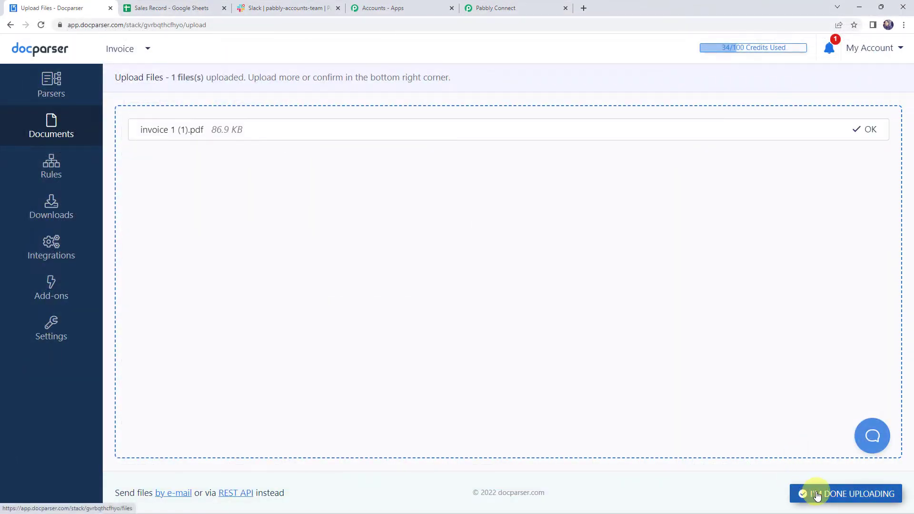
click(842, 495)
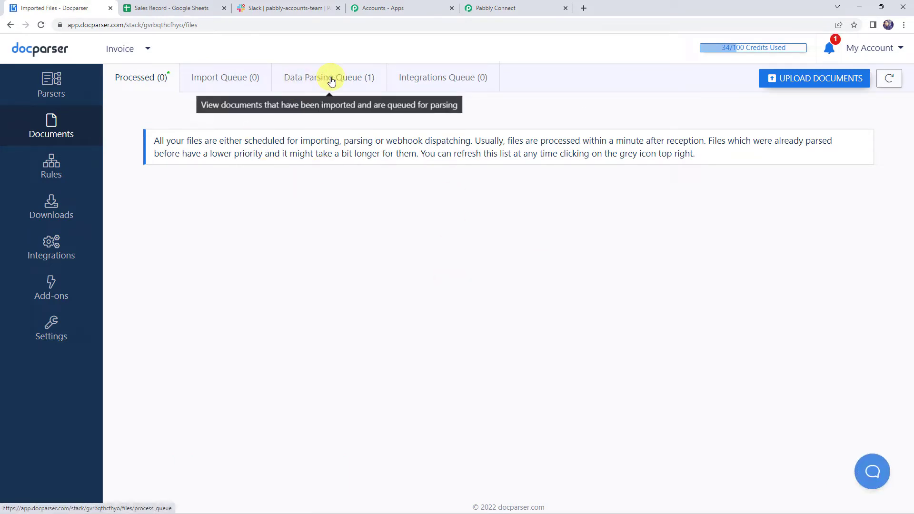
- Check the Invoice parser's processed documents, and switch to Pabbly Connect to review the trigger's received response
click(144, 81)
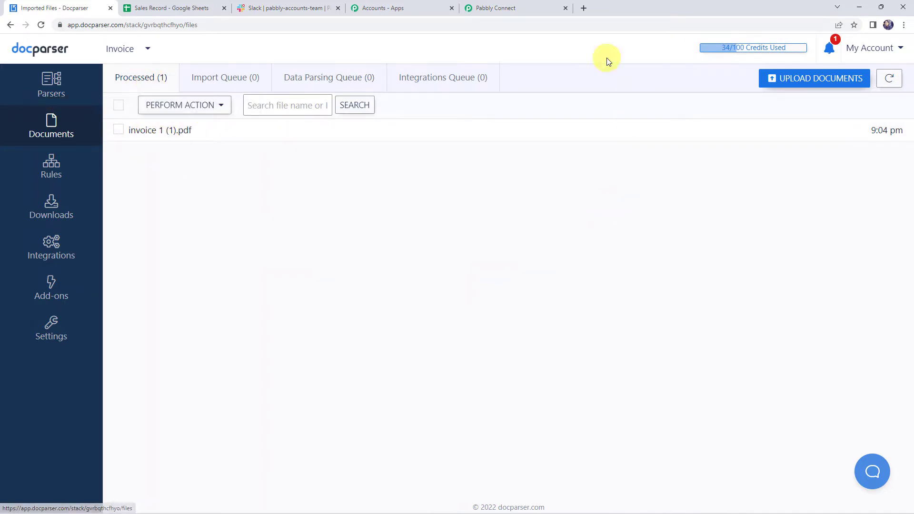
click(520, 13)
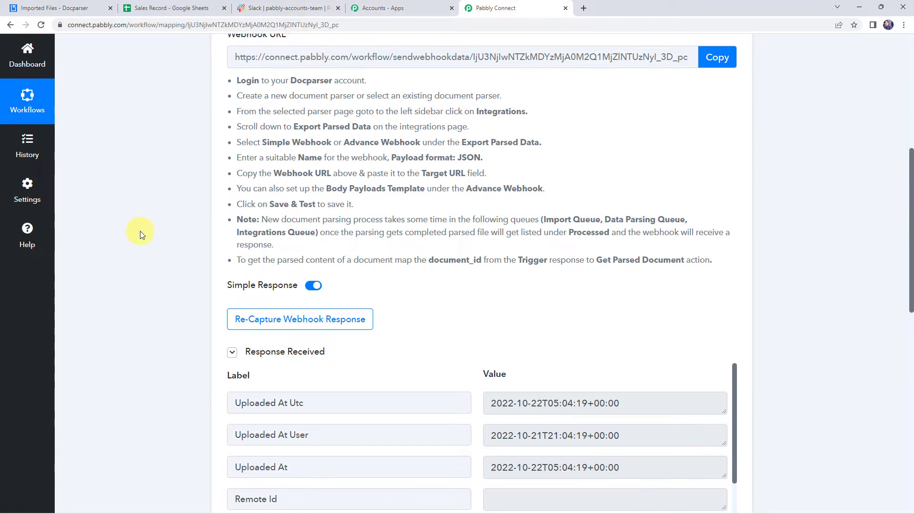
scroll(140, 233, down, 5)
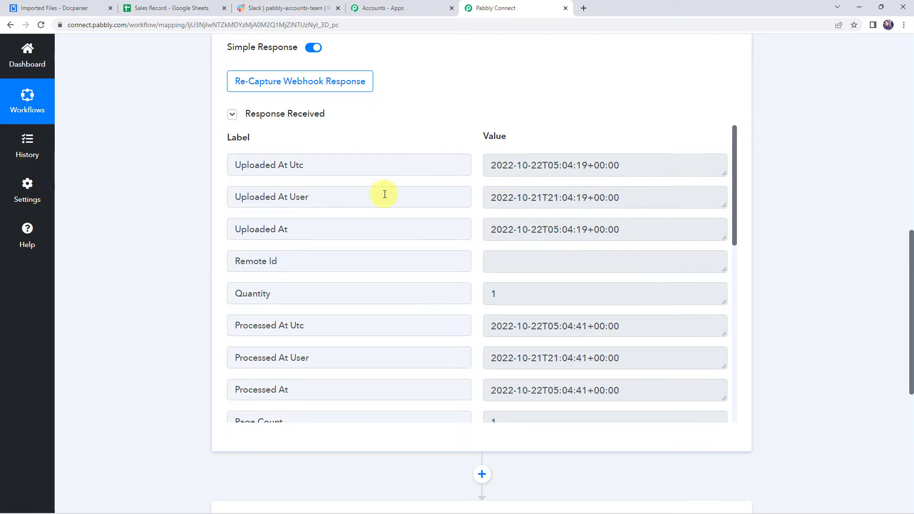
- Examine the quantity, page count, customer name and mobile number in the trigger's received response
scroll(523, 218, down, 1)
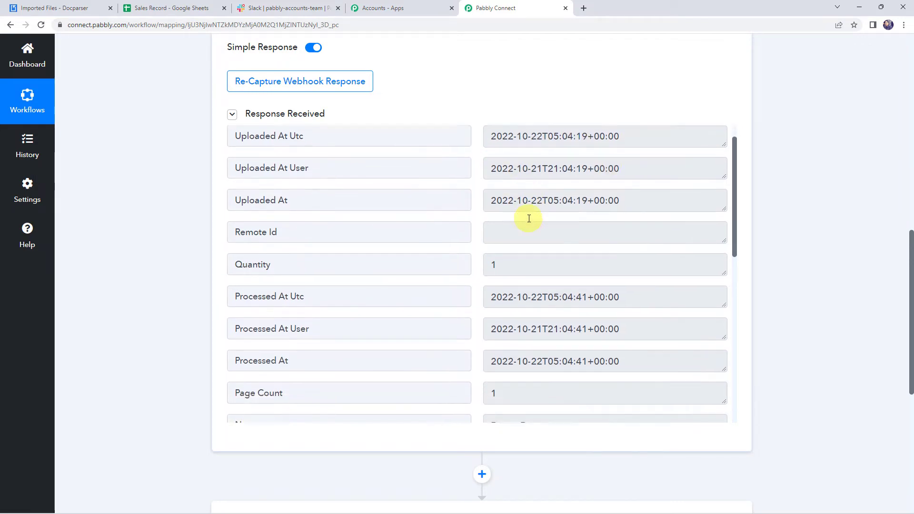
scroll(528, 218, down, 4)
click(531, 151)
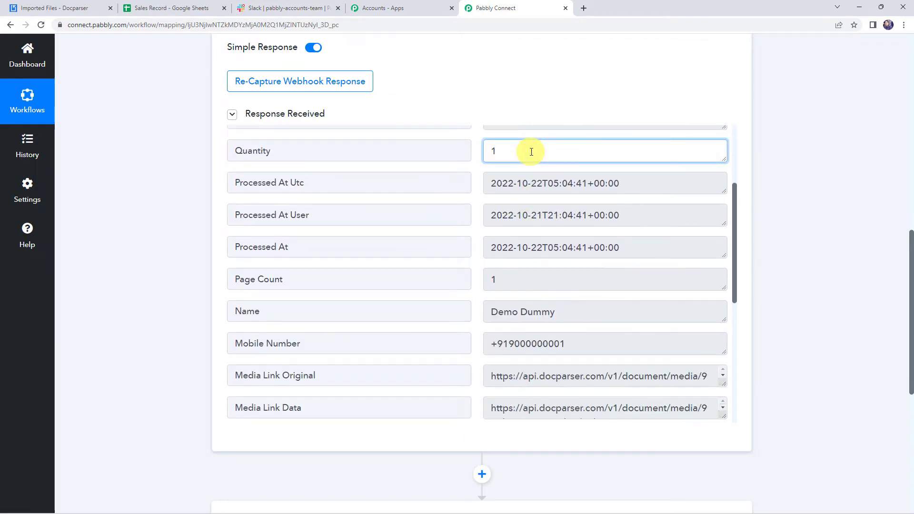
scroll(500, 242, down, 2)
click(503, 232)
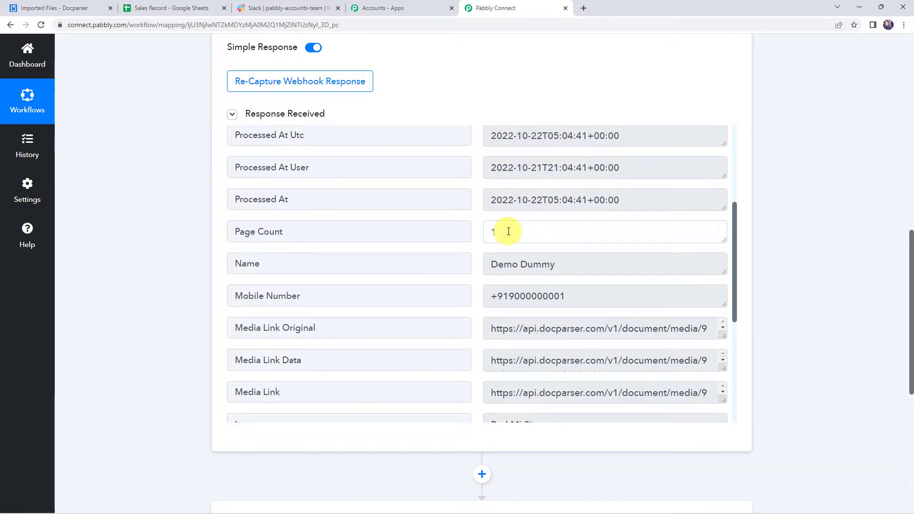
click(583, 265)
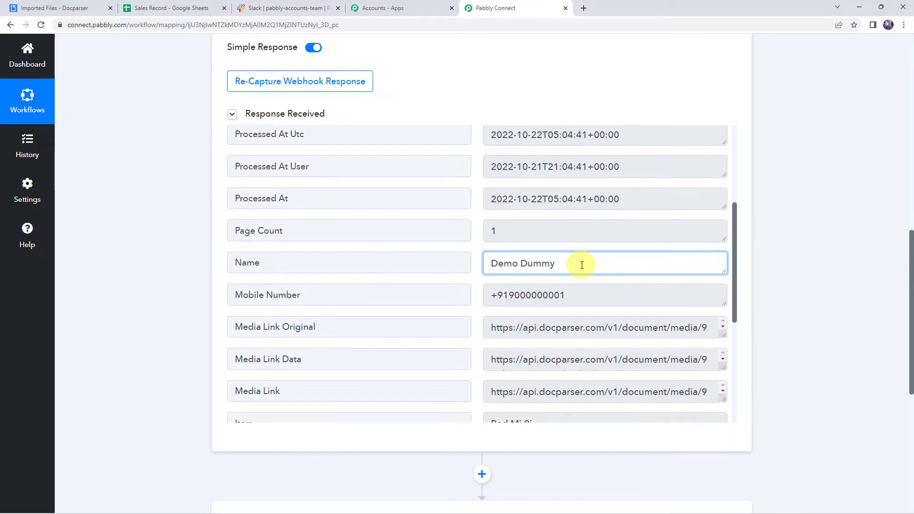
scroll(581, 265, down, 2)
scroll(567, 217, down, 3)
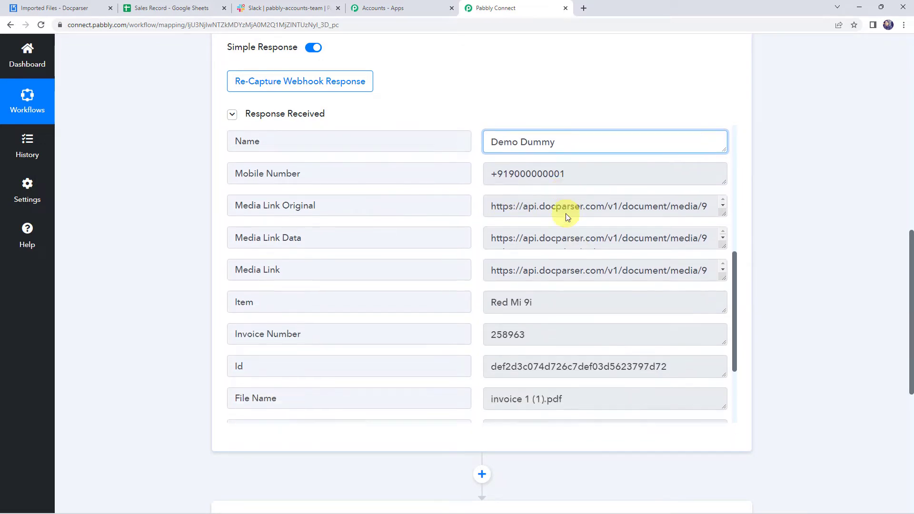
- Review the item, invoice number, file name, email, document ID, date and amount in the received response
click(540, 189)
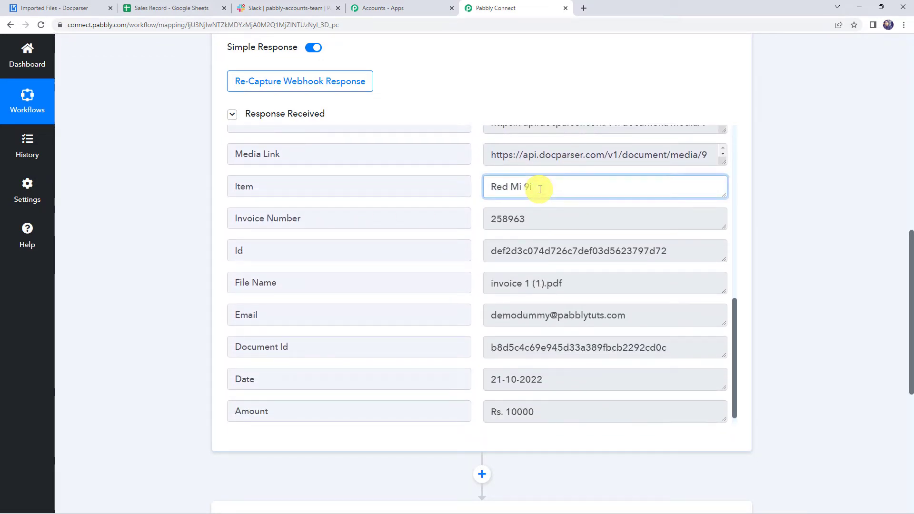
click(528, 219)
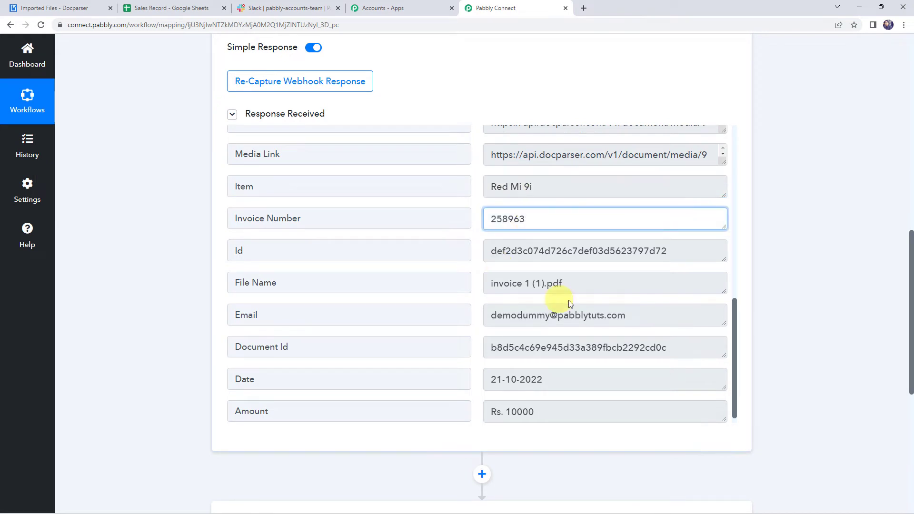
click(601, 284)
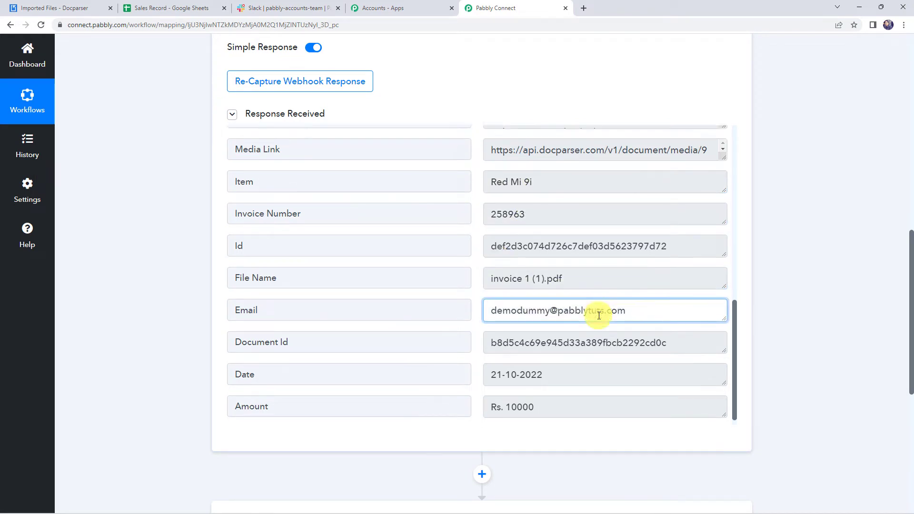
scroll(598, 314, down, 1)
click(514, 344)
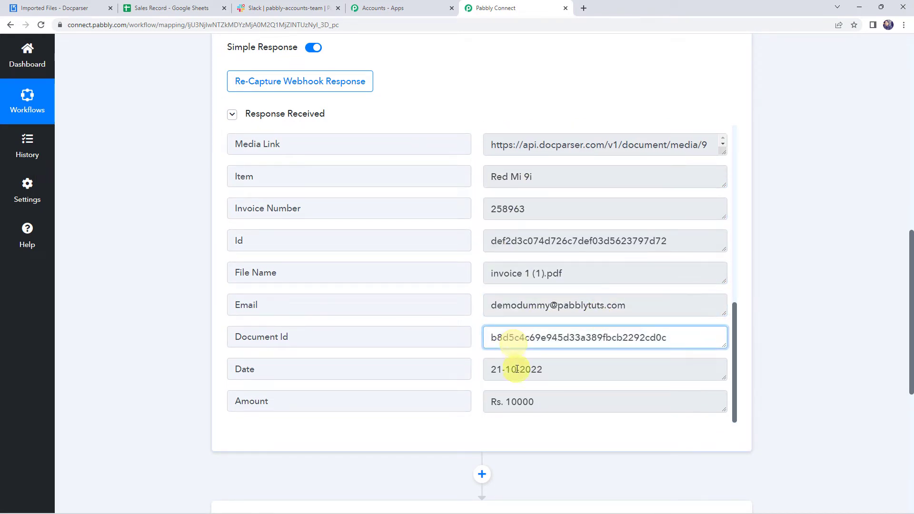
click(516, 372)
click(526, 399)
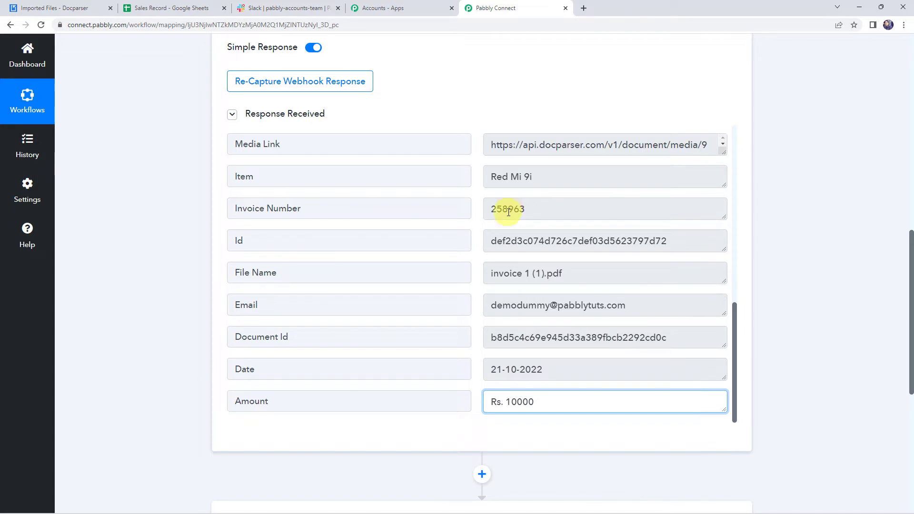
- Switch to the Sales Record spreadsheet in Google Sheets and examine the first customer's row across its customer, contact, address and product columns
click(174, 8)
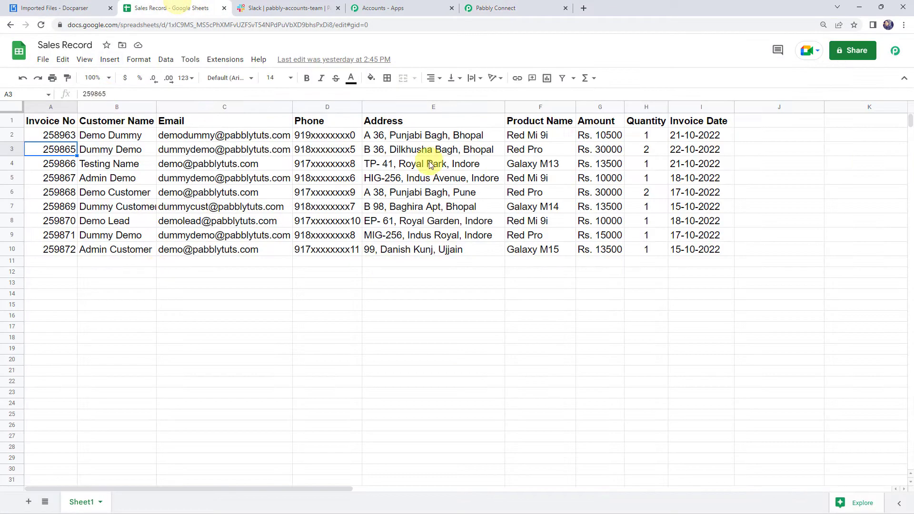
click(428, 135)
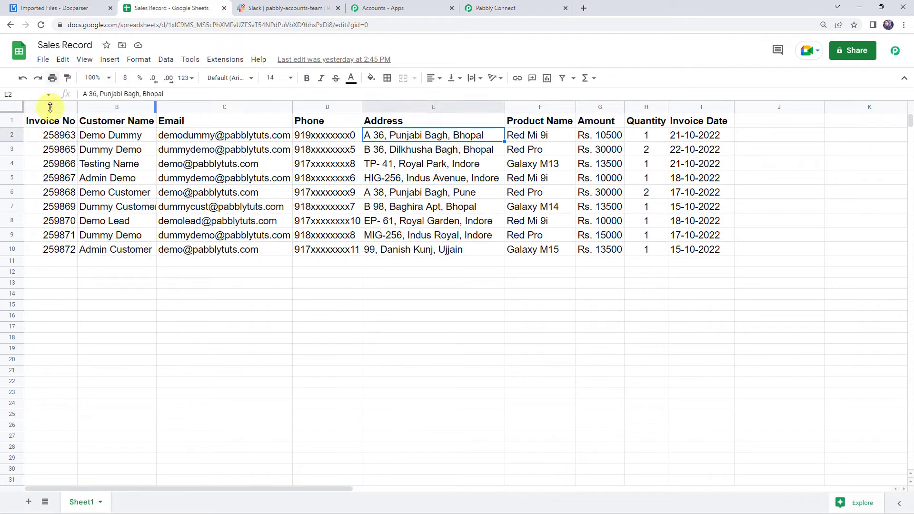
click(88, 136)
click(162, 135)
click(342, 139)
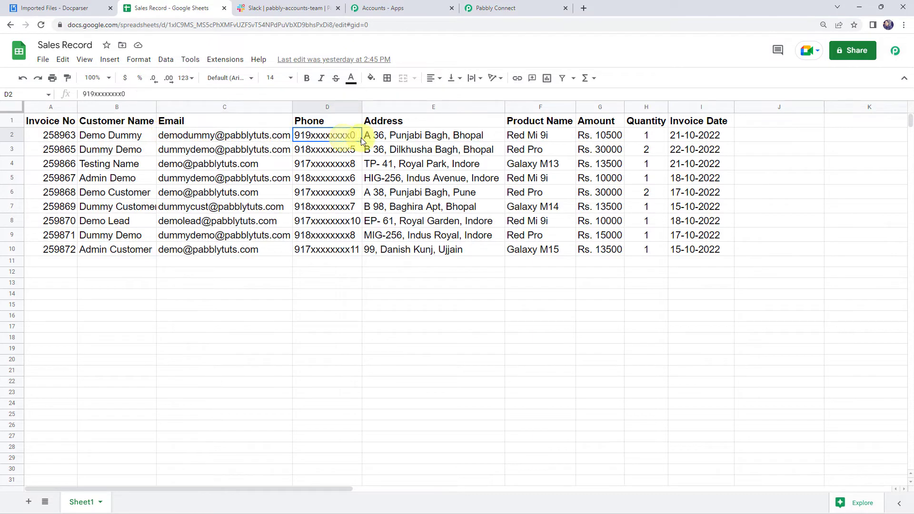
click(499, 140)
click(525, 140)
- Switch to Pabbly Connect and set the workflow's second step to Google Sheets with the Lookup Spreadsheet Rows action event
click(492, 8)
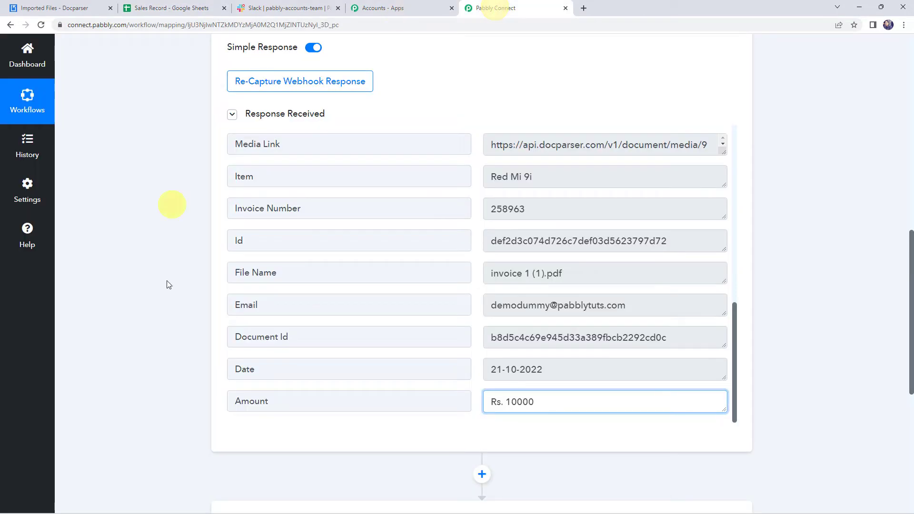
scroll(169, 252, down, 7)
click(483, 198)
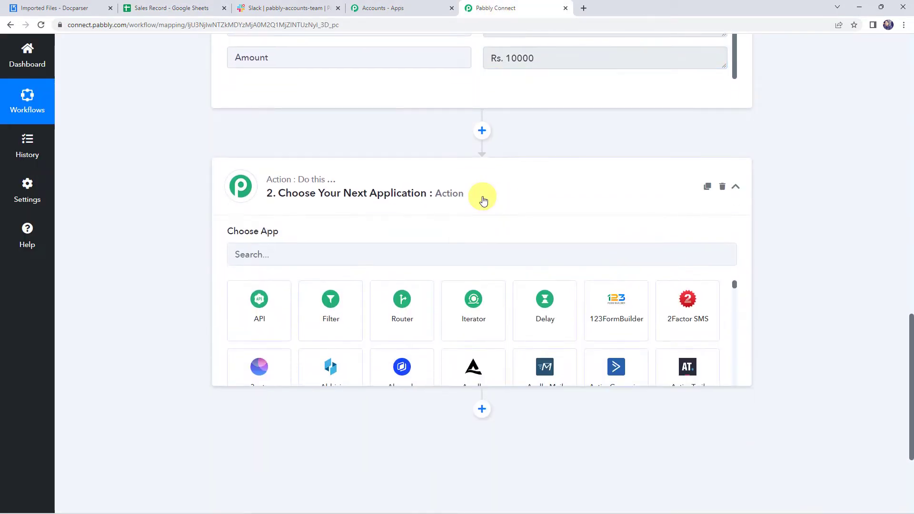
click(306, 164)
text(g)
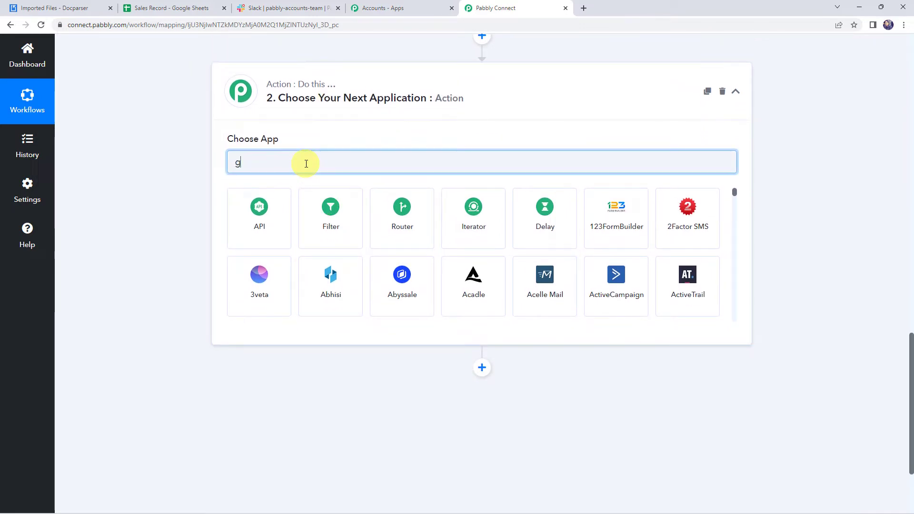
text(oogl)
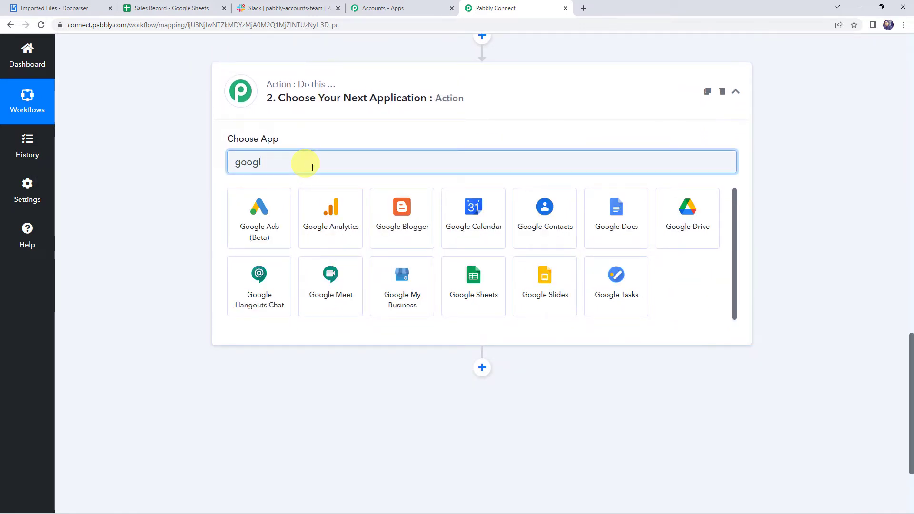
click(471, 272)
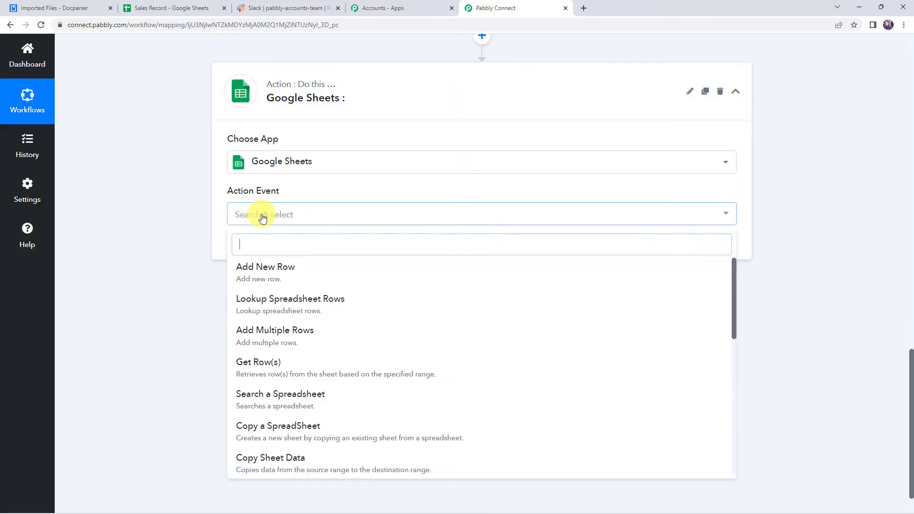
click(285, 305)
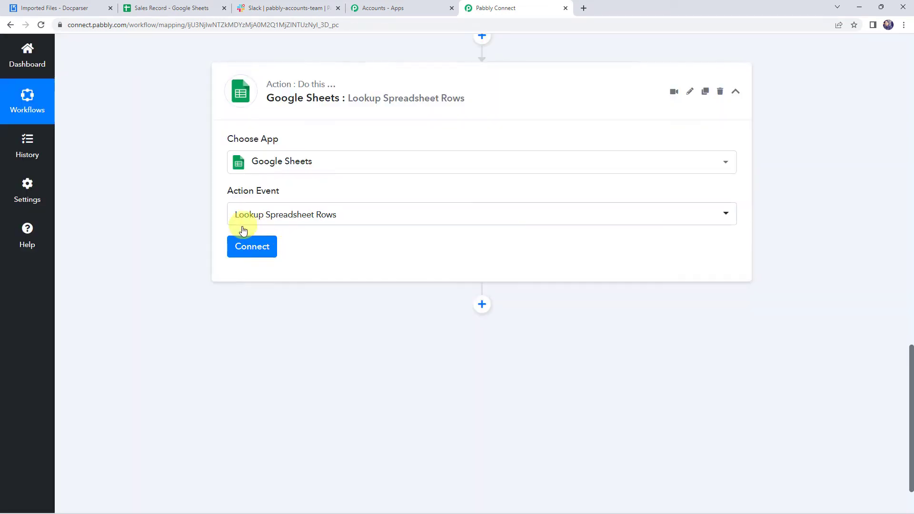
- Add a new Google Sheets connection for the lookup action and authorize it with the Pabbly Google account
click(245, 248)
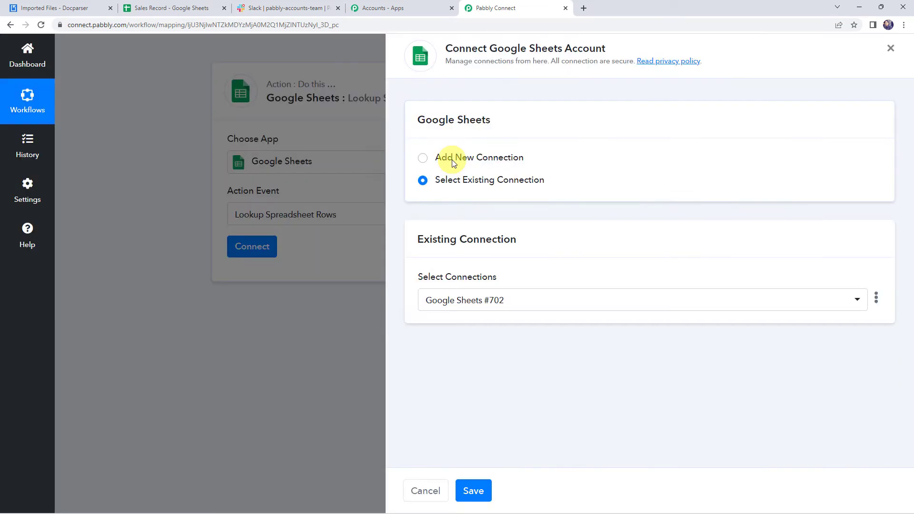
click(453, 160)
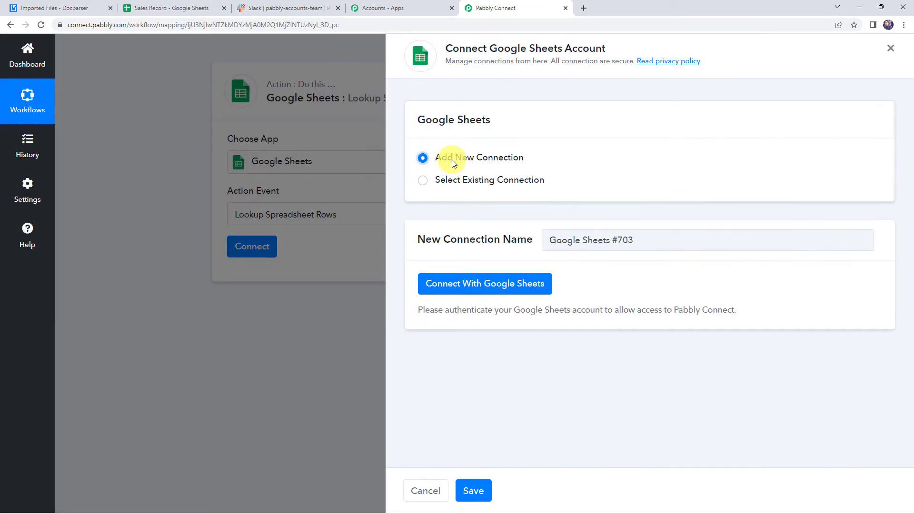
click(481, 291)
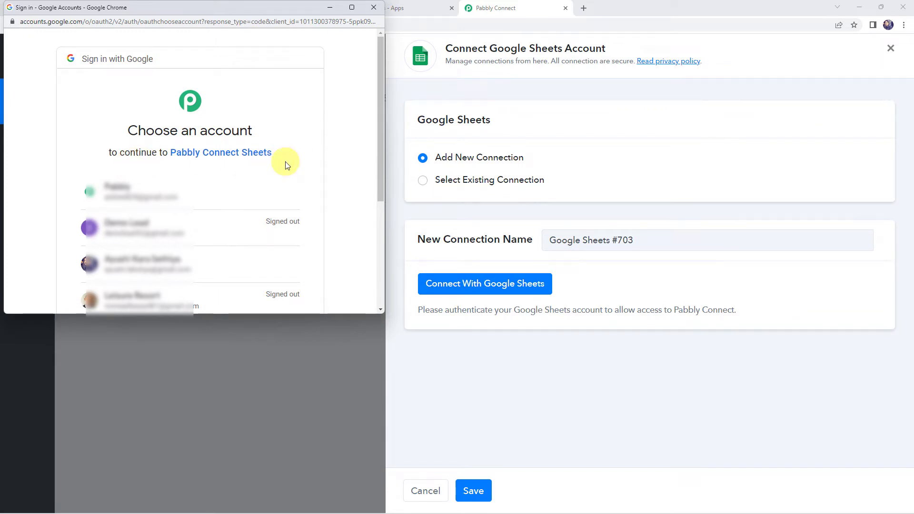
click(205, 193)
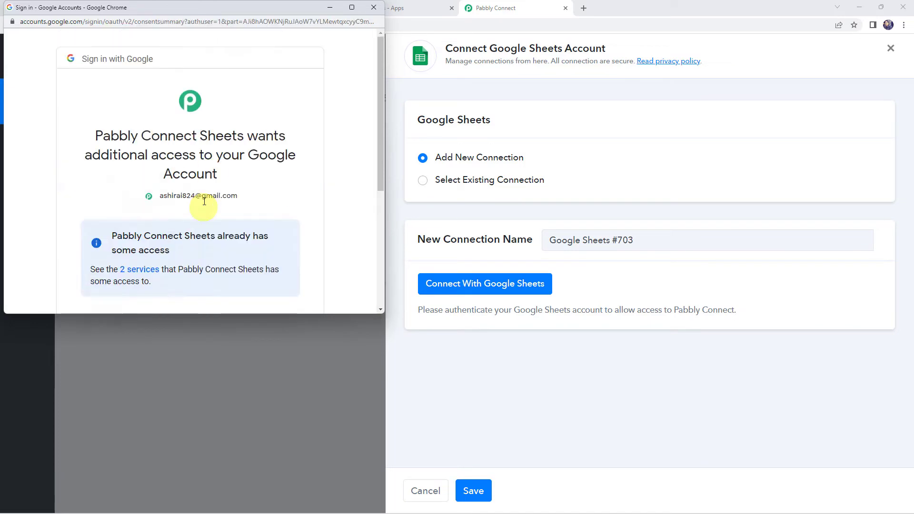
scroll(295, 193, down, 5)
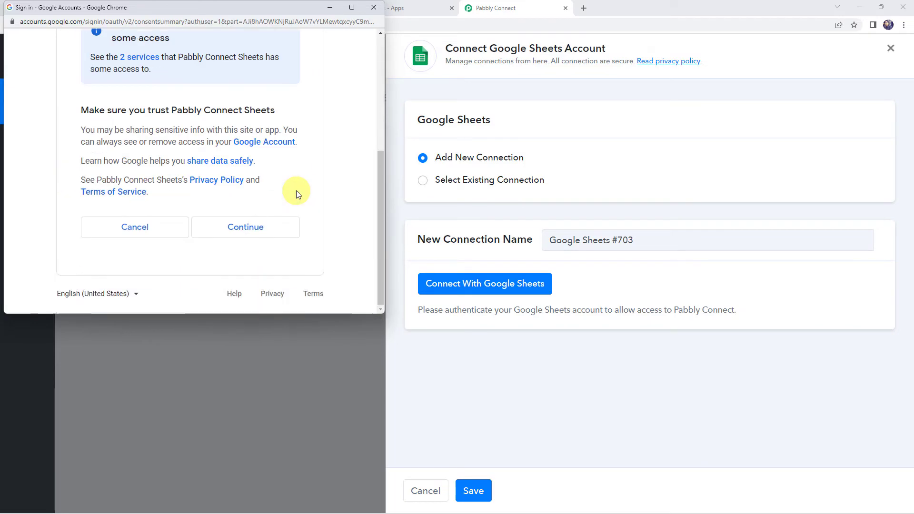
click(239, 230)
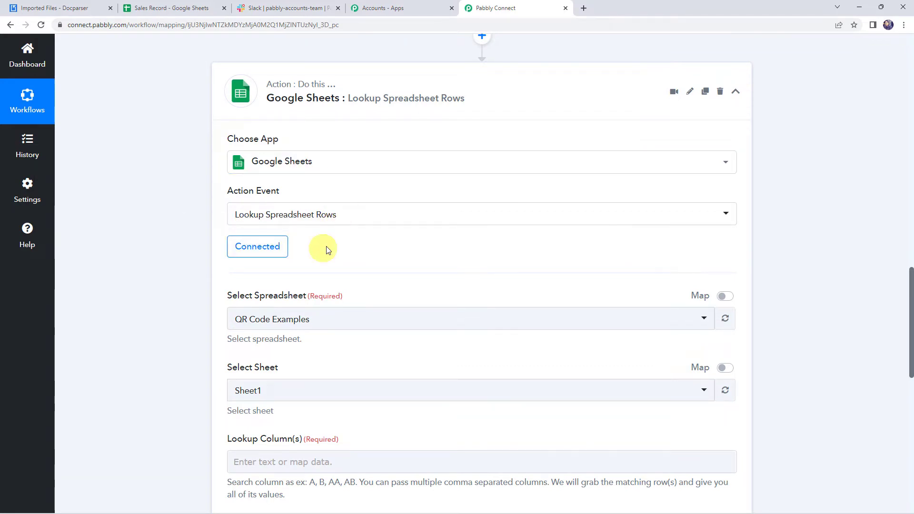
- Check the spreadsheet's name in Google Sheets, and set the Pabbly Connect lookup to the Sales Record spreadsheet and Sheet1
scroll(167, 259, down, 1)
scroll(167, 259, down, 3)
click(255, 176)
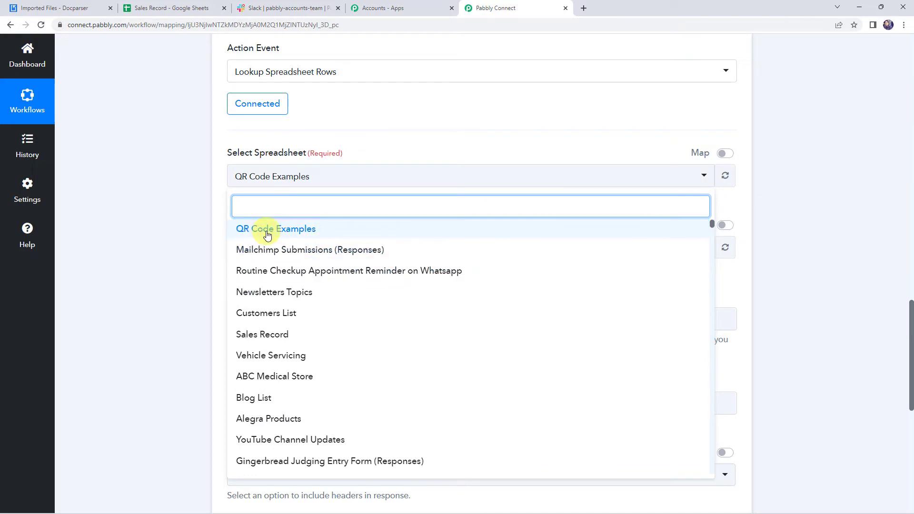
click(163, 204)
click(171, 8)
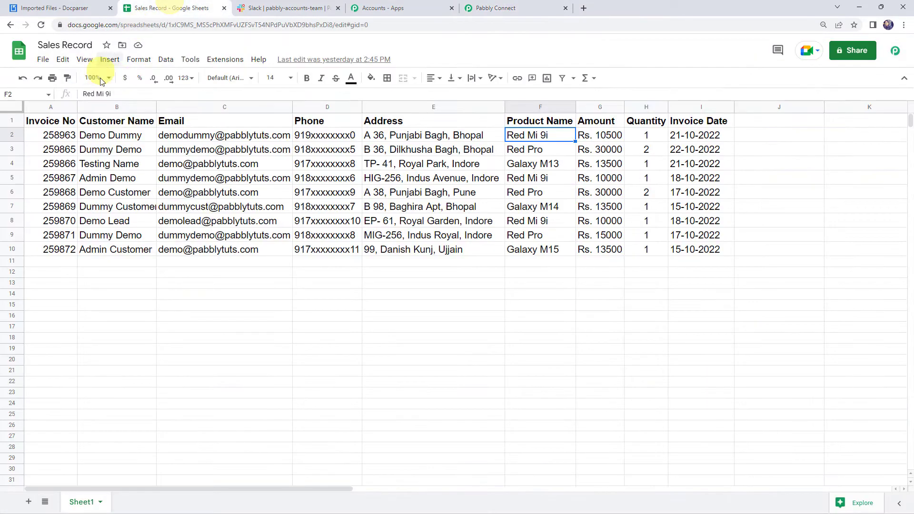
click(508, 7)
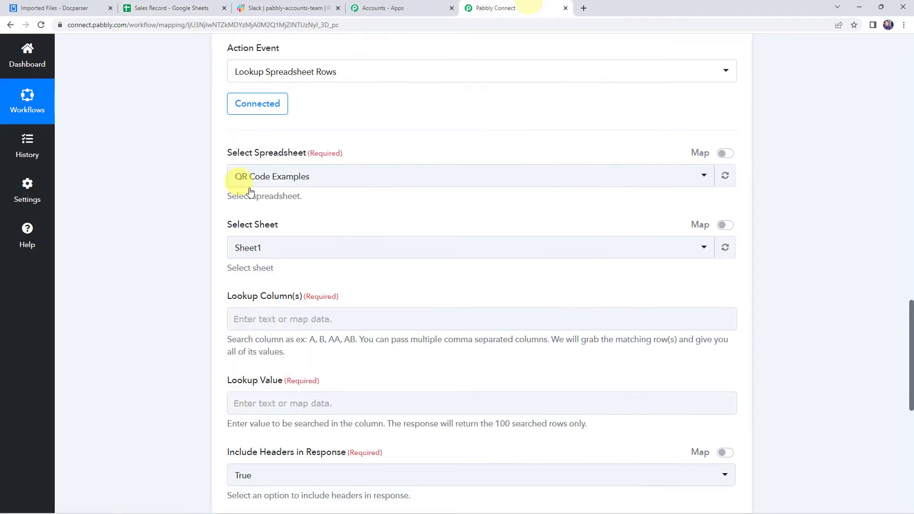
click(258, 182)
text(sales)
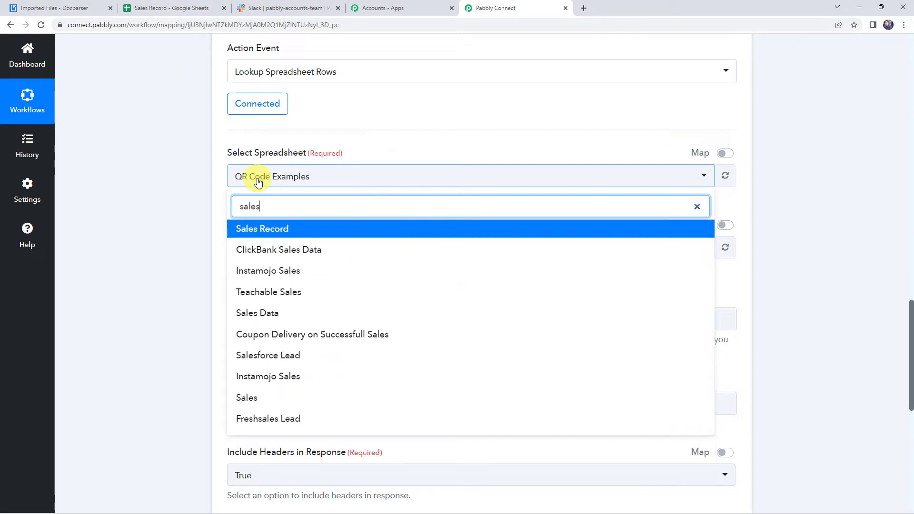
click(260, 229)
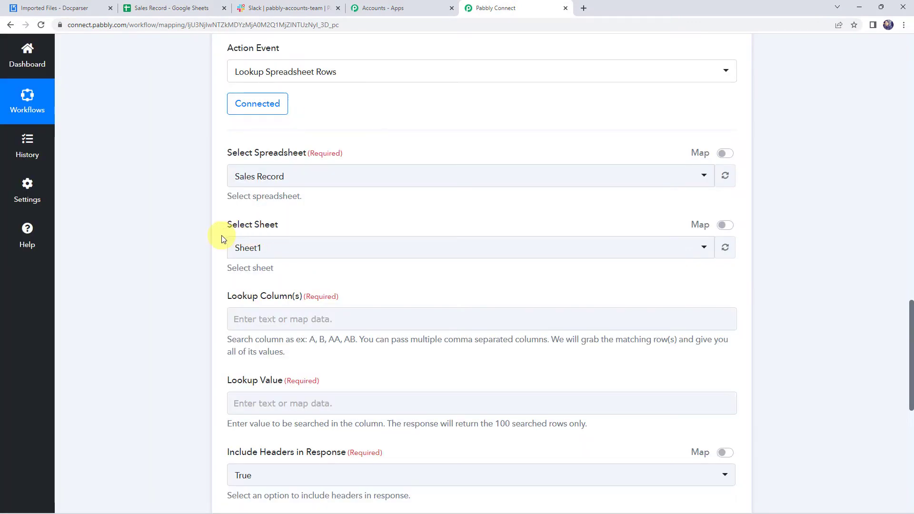
click(259, 250)
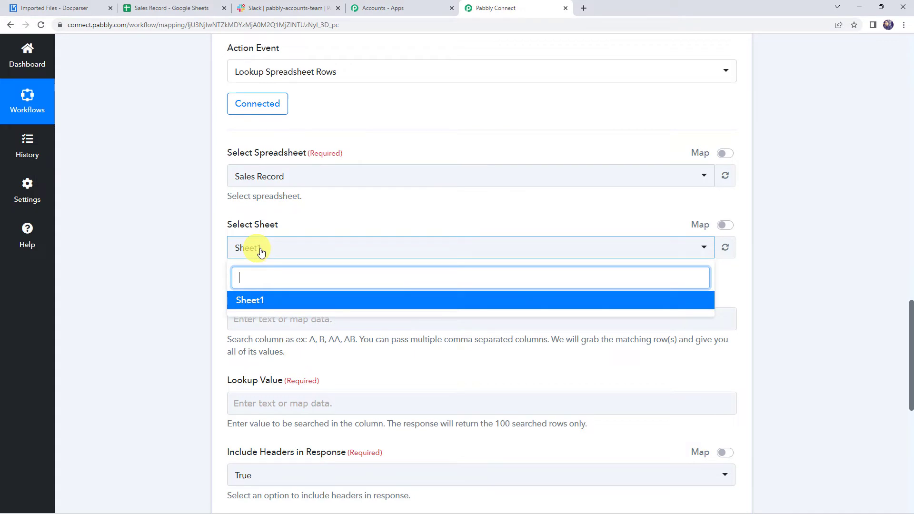
click(271, 302)
- Check the Invoice No column in the Google Sheets Sales Record, and set the Pabbly Connect lookup column to A
scroll(163, 247, down, 2)
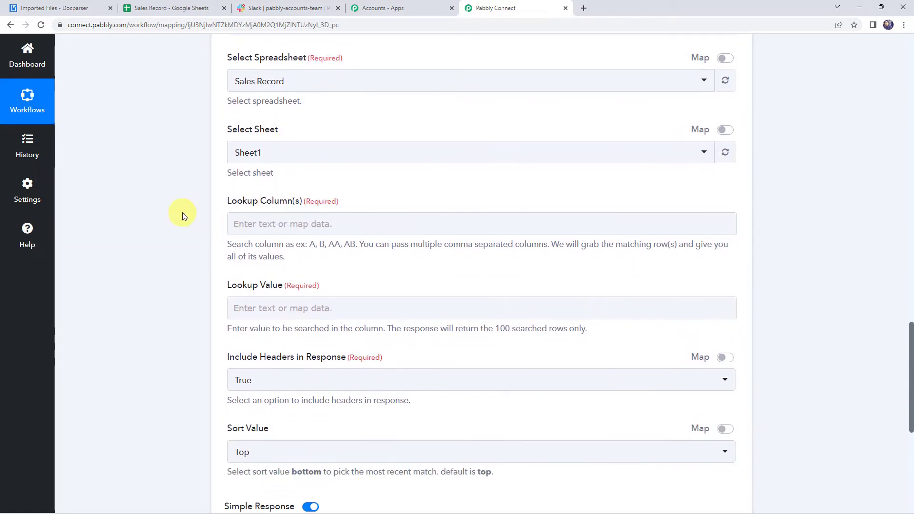
click(275, 219)
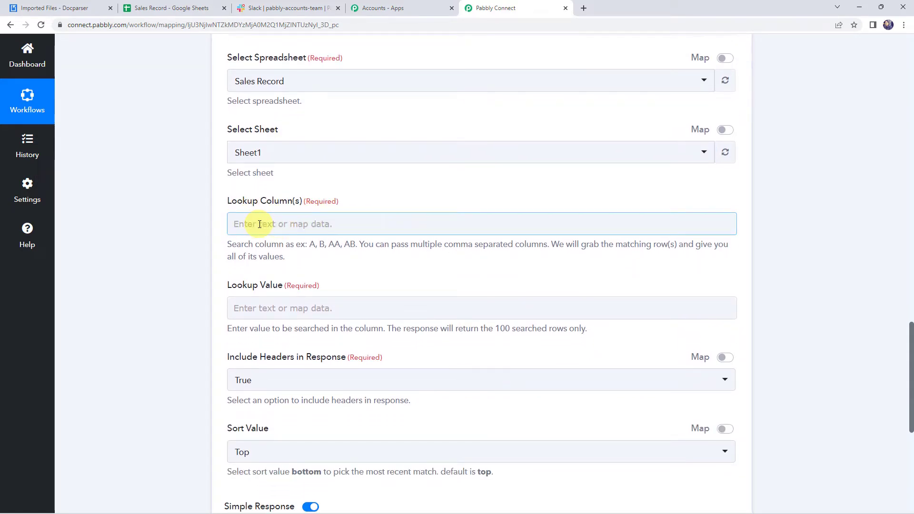
click(171, 5)
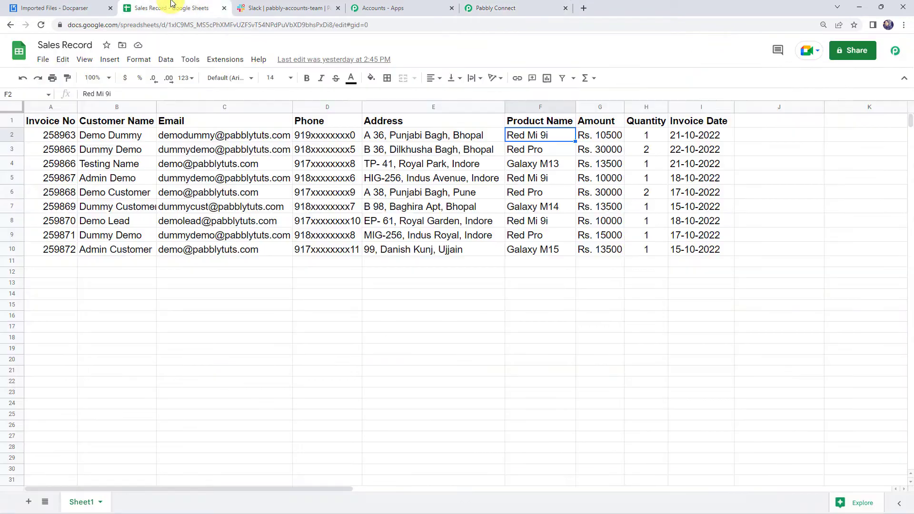
click(60, 106)
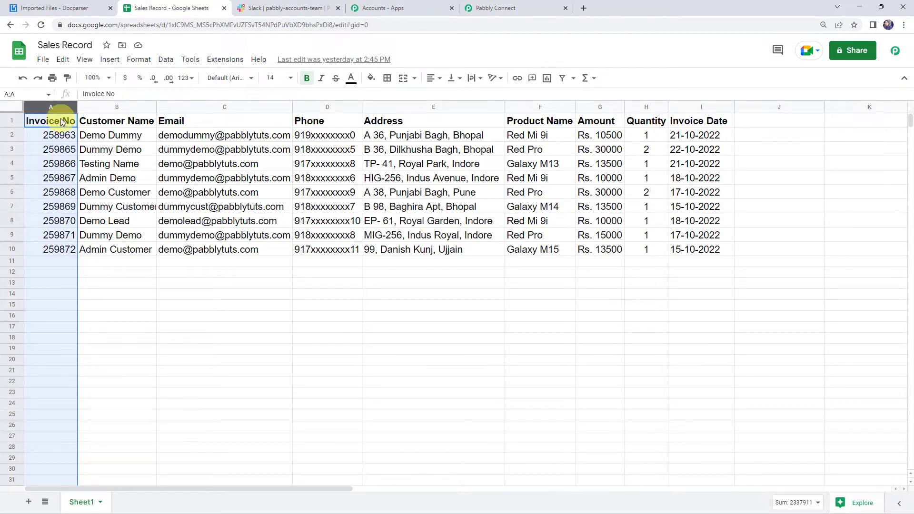
click(59, 110)
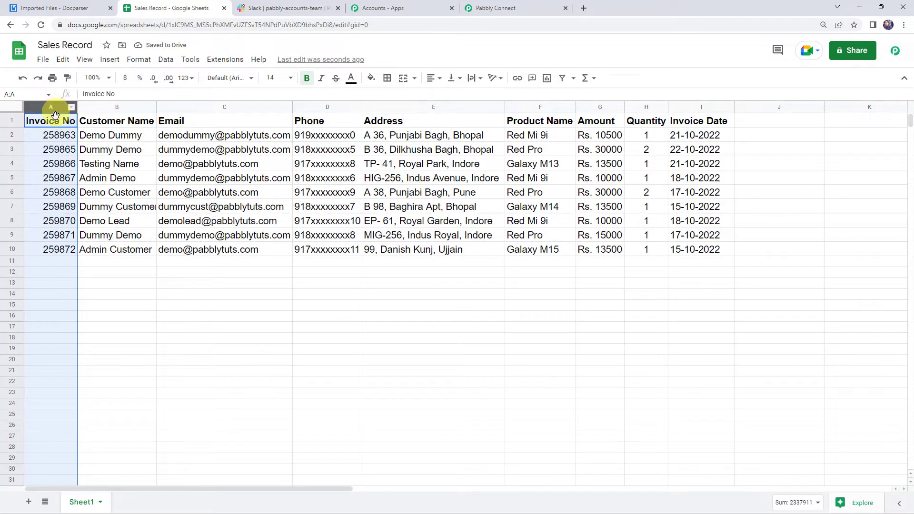
click(477, 6)
click(285, 221)
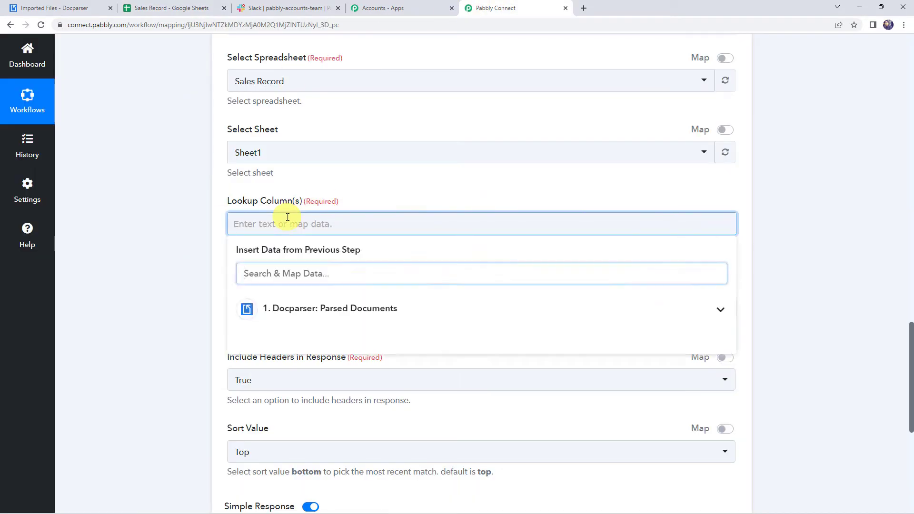
text(A)
click(181, 230)
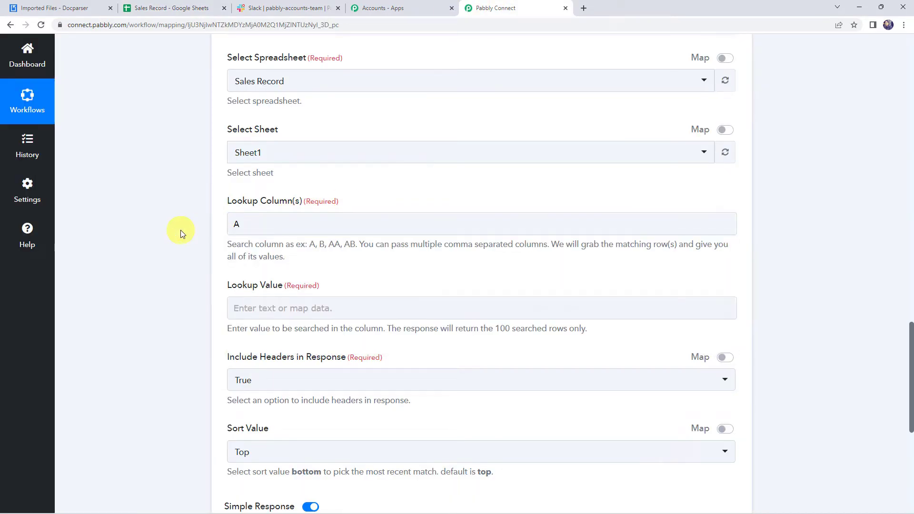
- Examine the Invoice Number field in the Docparser trigger's received response
scroll(181, 229, down, 2)
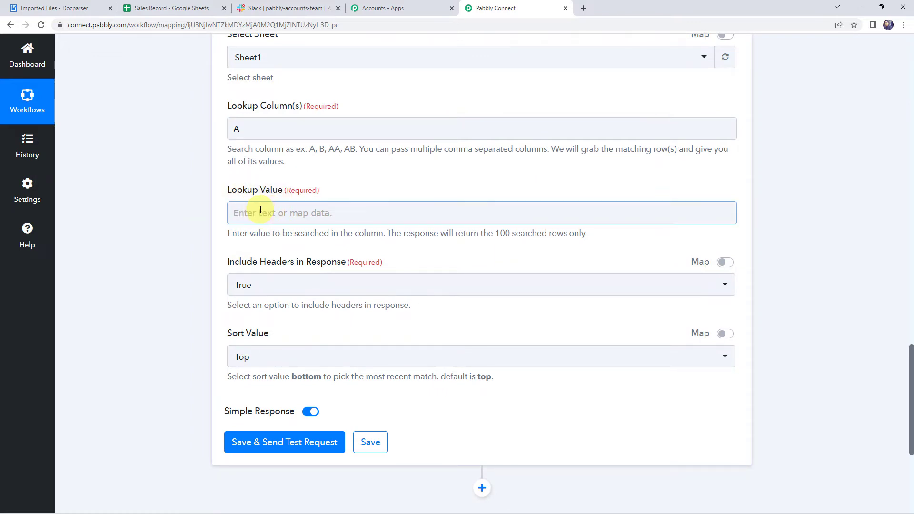
scroll(191, 215, up, 10)
scroll(190, 215, up, 5)
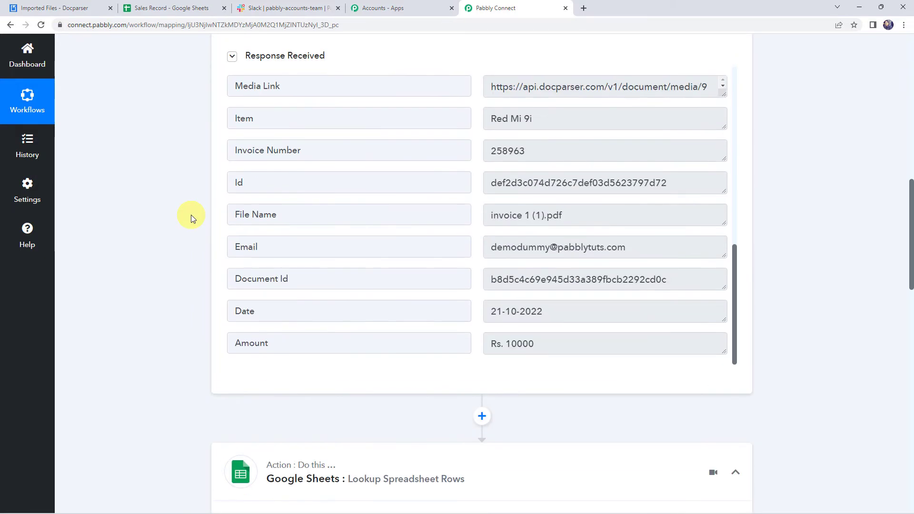
click(406, 151)
click(556, 149)
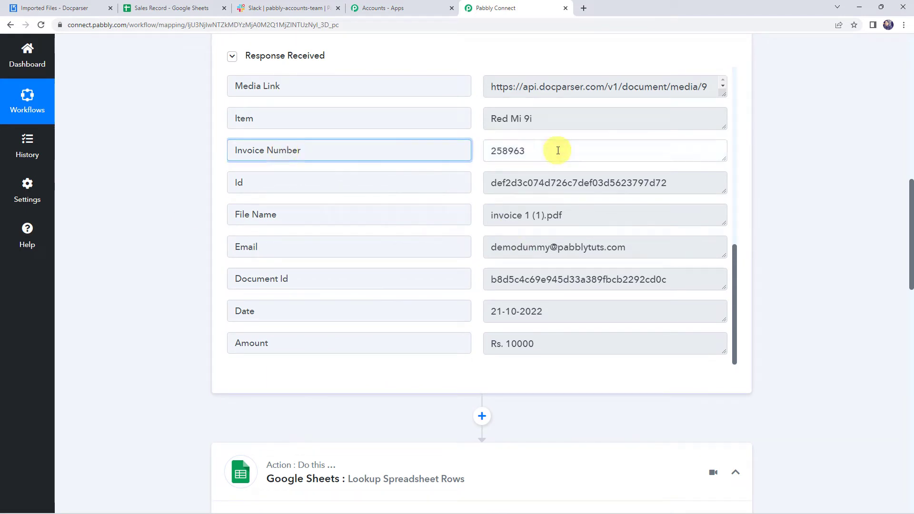
drag(557, 149, 458, 139)
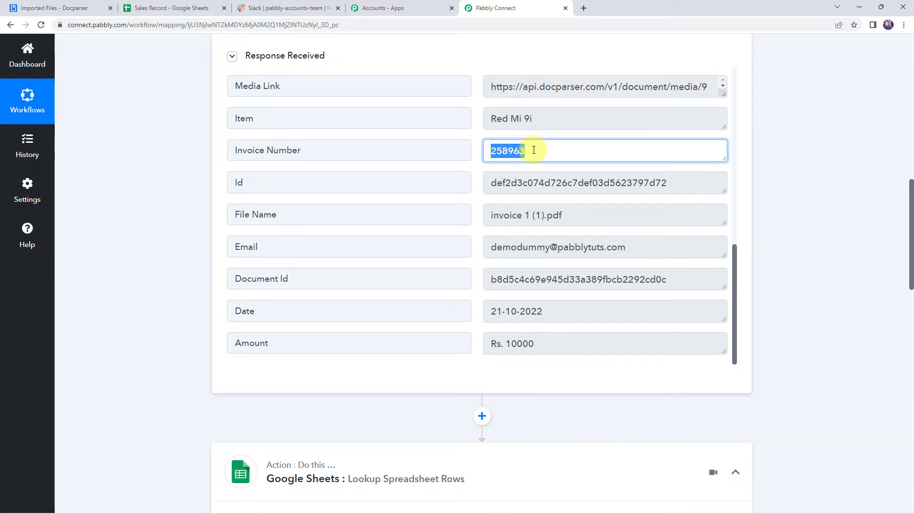
scroll(185, 212, down, 1)
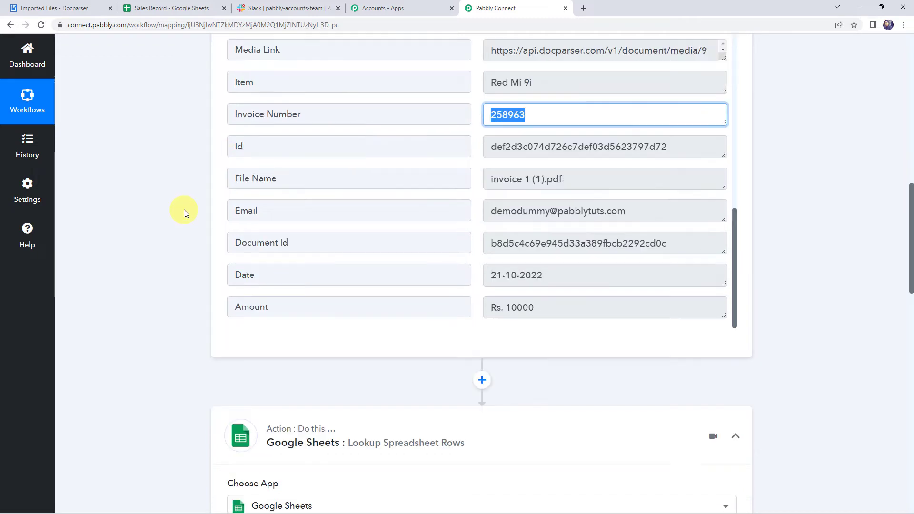
- Map the Google Sheets action's Lookup Value to the Invoice Number from the Docparser parsed document
scroll(184, 213, down, 10)
scroll(195, 340, down, 2)
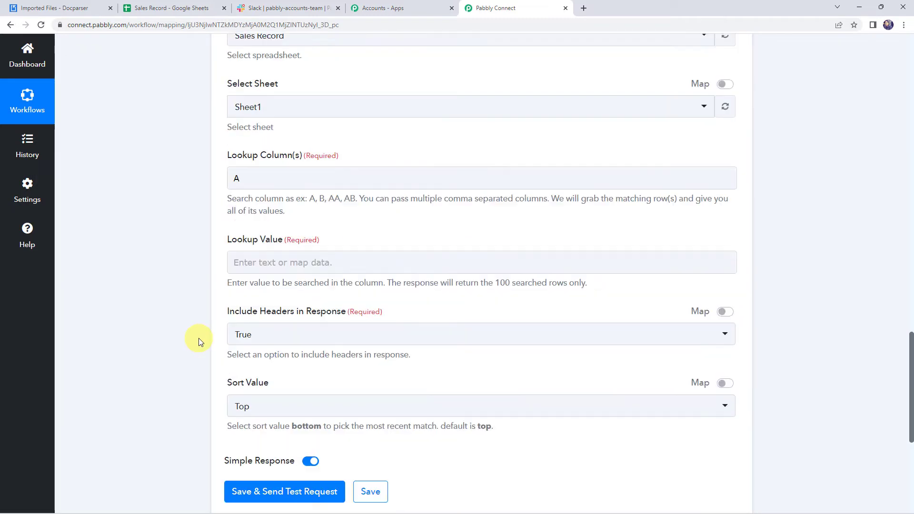
click(249, 260)
scroll(214, 264, down, 2)
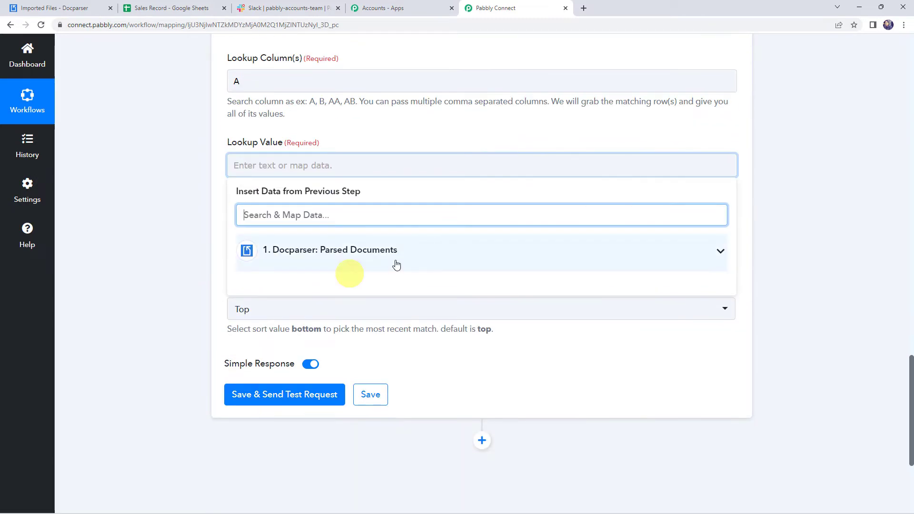
click(281, 249)
scroll(297, 346, down, 5)
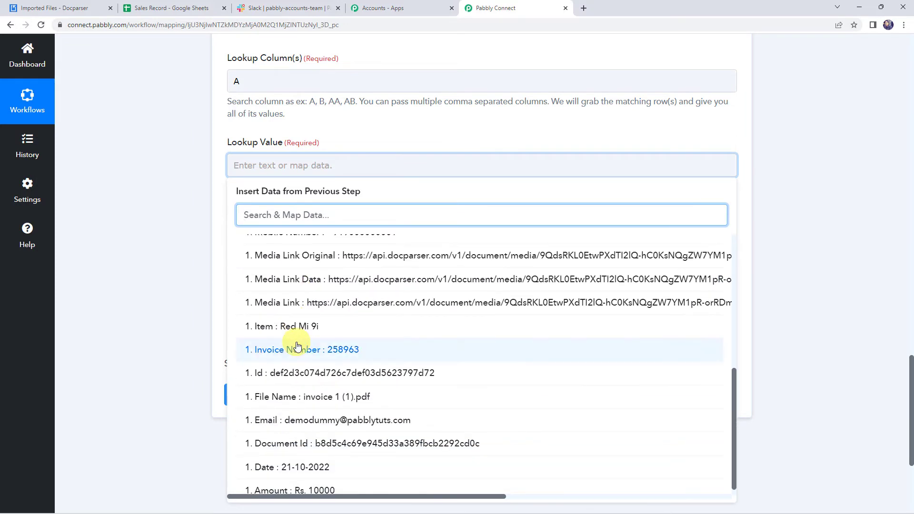
click(344, 356)
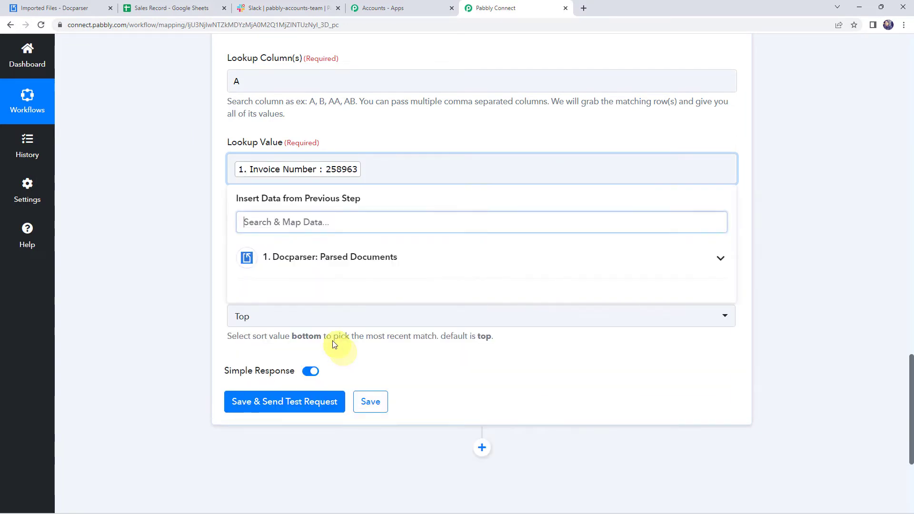
click(179, 219)
- Save the lookup action with a test request and review the row values in the received response
click(263, 180)
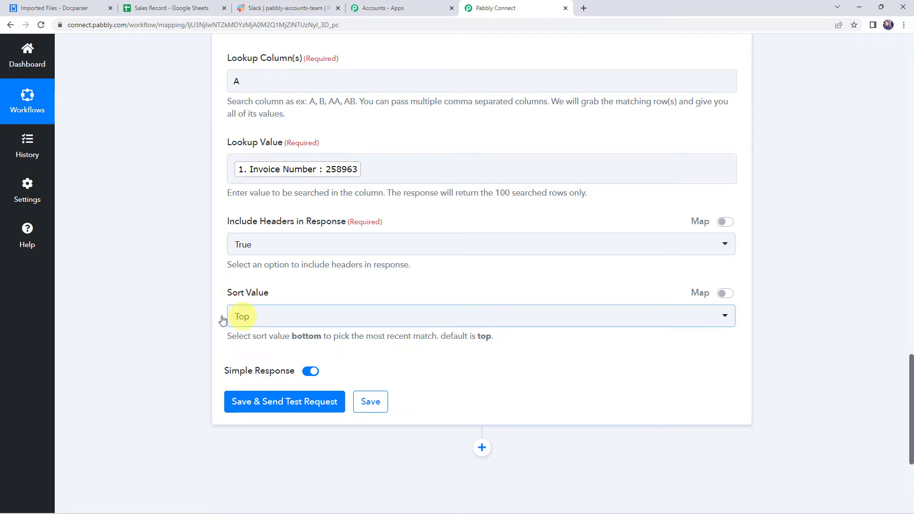
scroll(191, 310, down, 3)
click(261, 266)
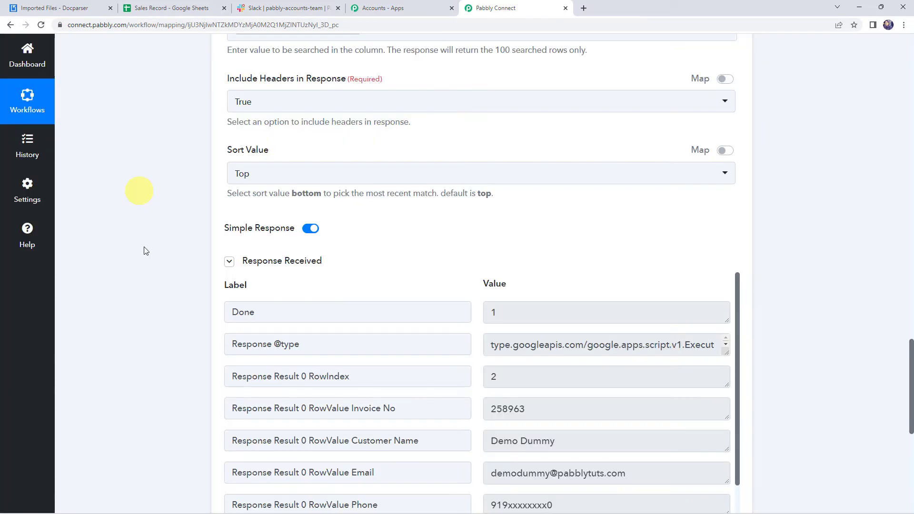
scroll(164, 369, down, 5)
scroll(165, 369, up, 3)
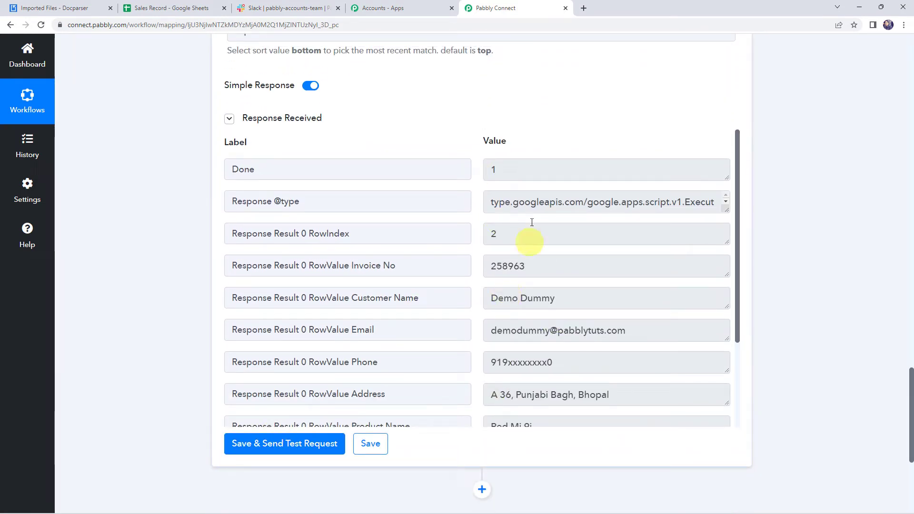
scroll(469, 230, down, 2)
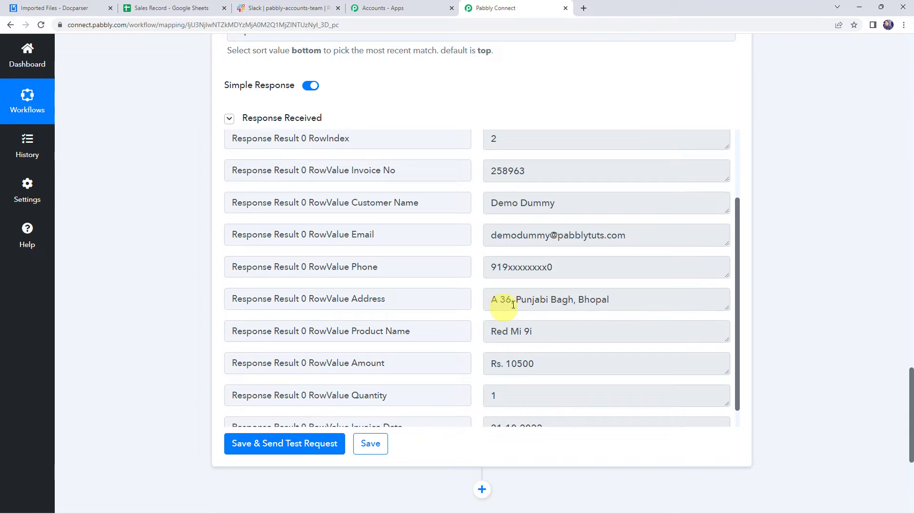
scroll(144, 251, down, 1)
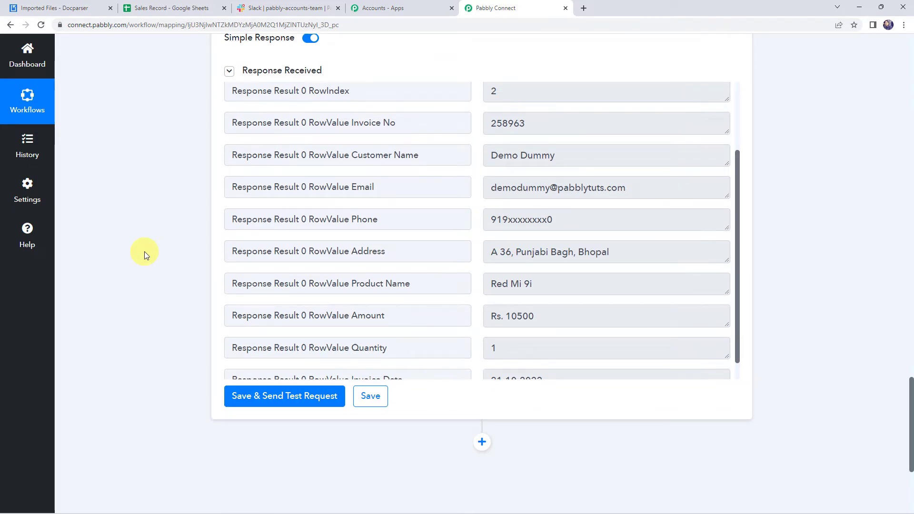
scroll(188, 362, down, 2)
scroll(187, 363, down, 2)
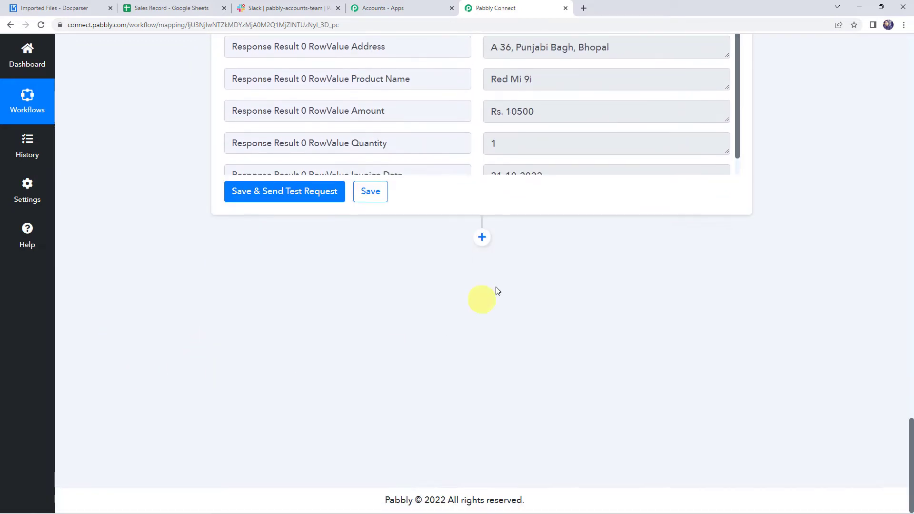
- Add a Filter by Pabbly step after the lookup and set its first condition's label to Docparser's Item
click(482, 241)
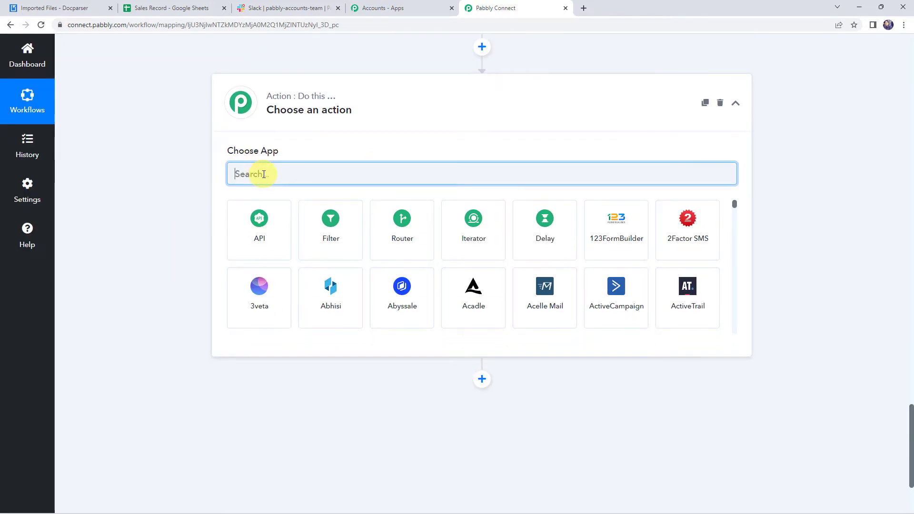
click(332, 231)
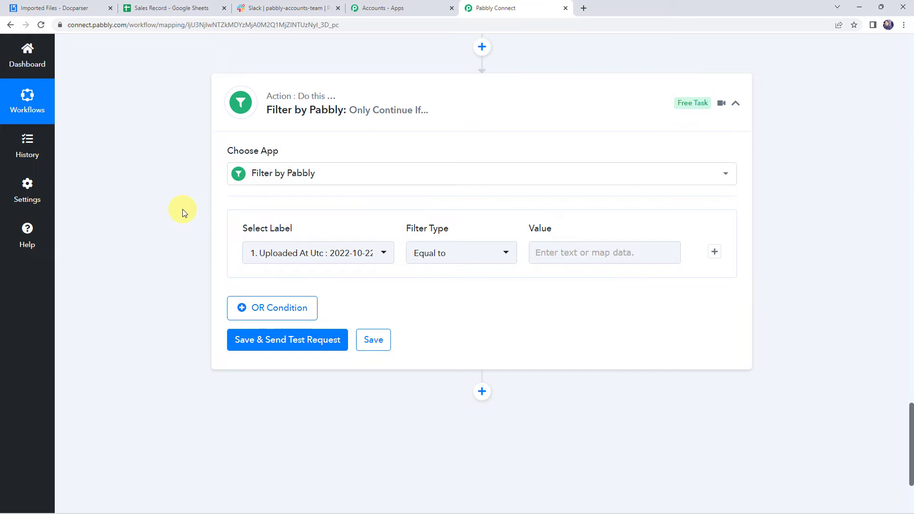
click(287, 258)
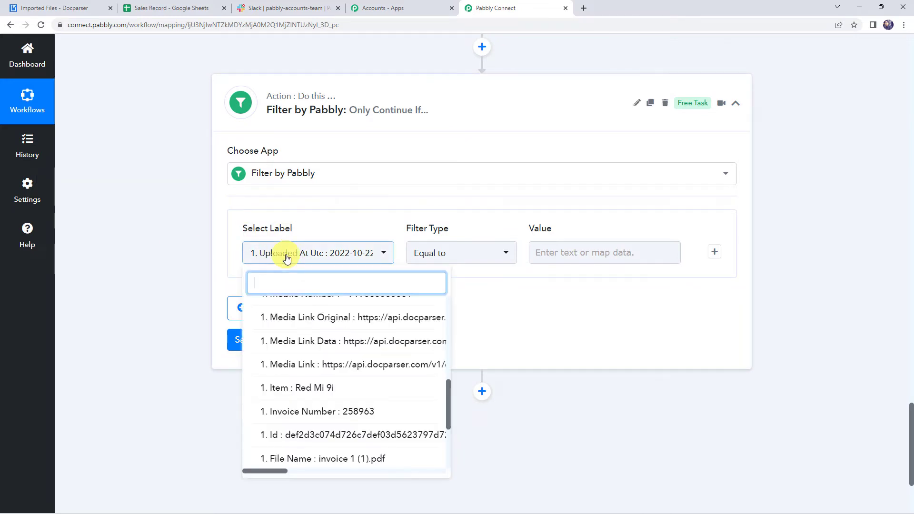
scroll(290, 343, up, 5)
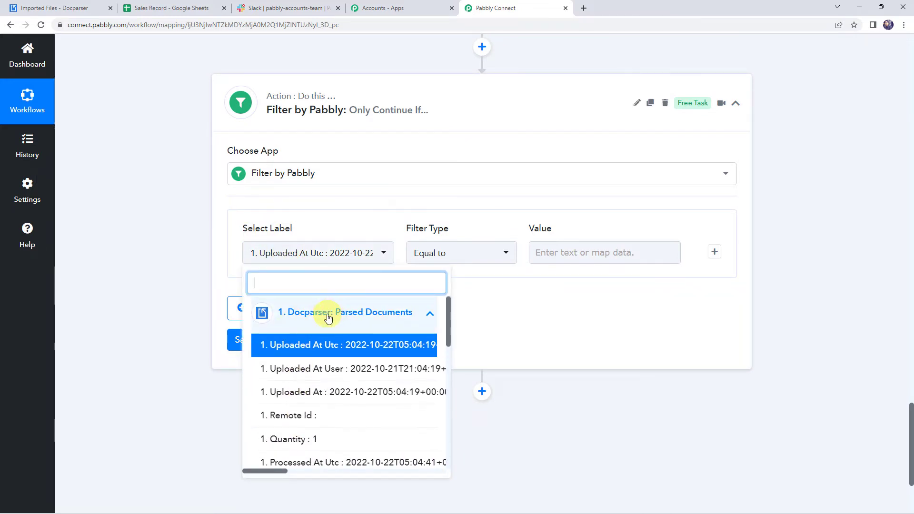
scroll(300, 371, down, 7)
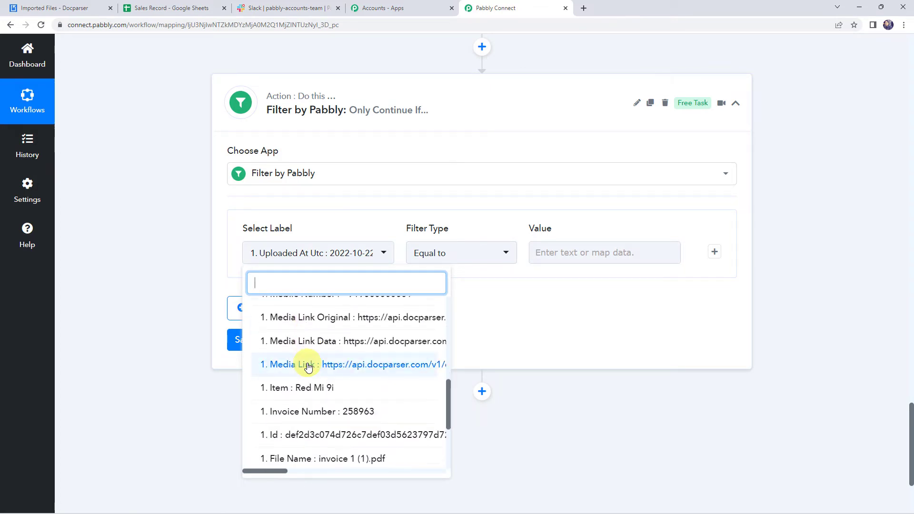
click(290, 390)
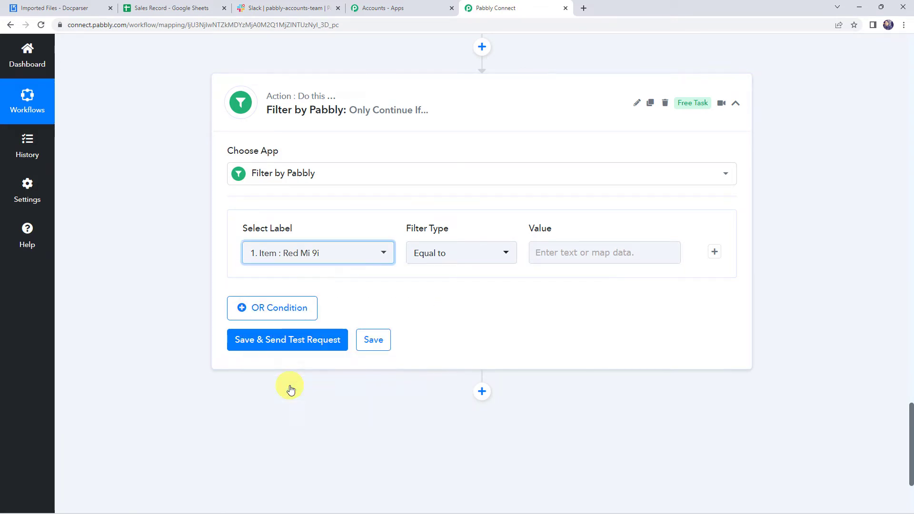
- Set the Item condition to Does not equal to, with the Product Name from the Google Sheets lookup as its value
click(426, 256)
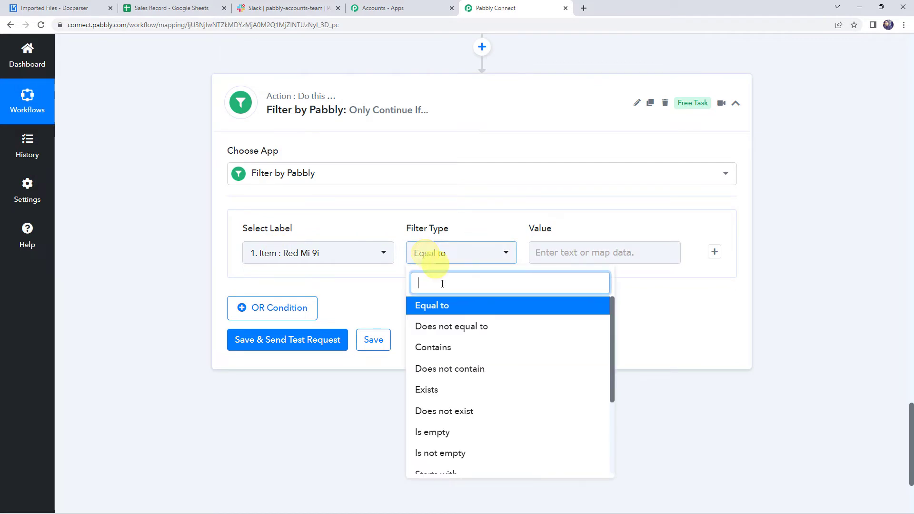
click(434, 324)
click(541, 251)
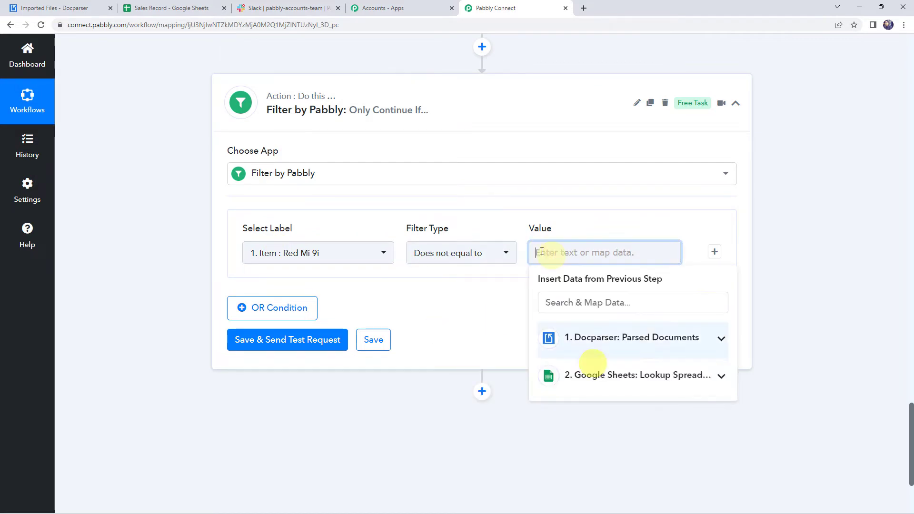
click(586, 376)
scroll(600, 433, down, 3)
scroll(599, 433, down, 4)
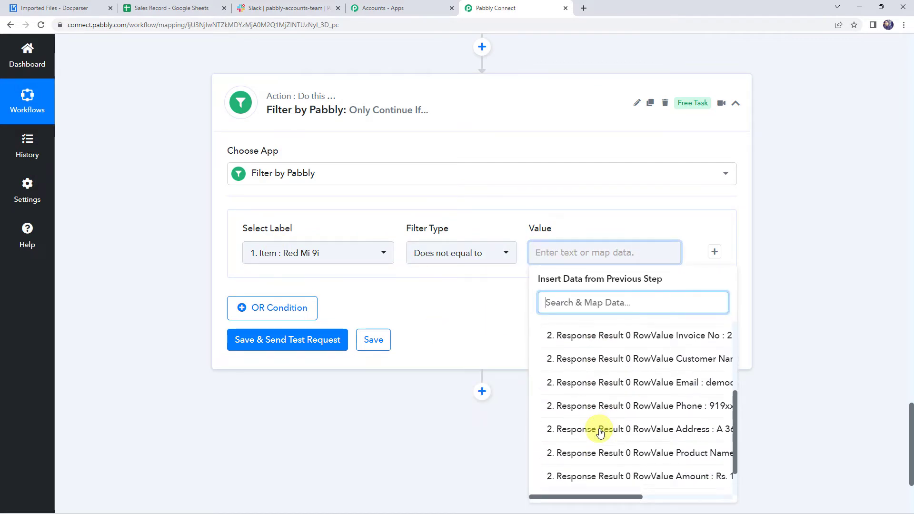
click(602, 466)
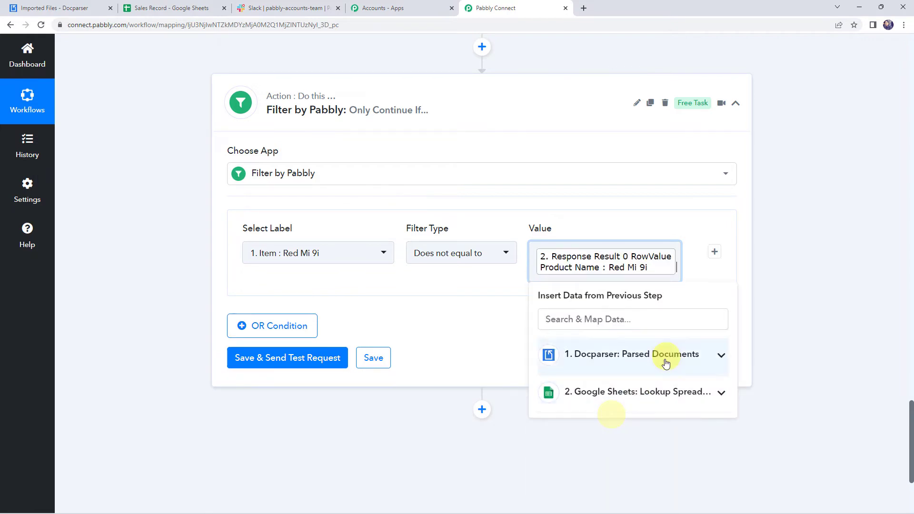
click(498, 279)
click(326, 308)
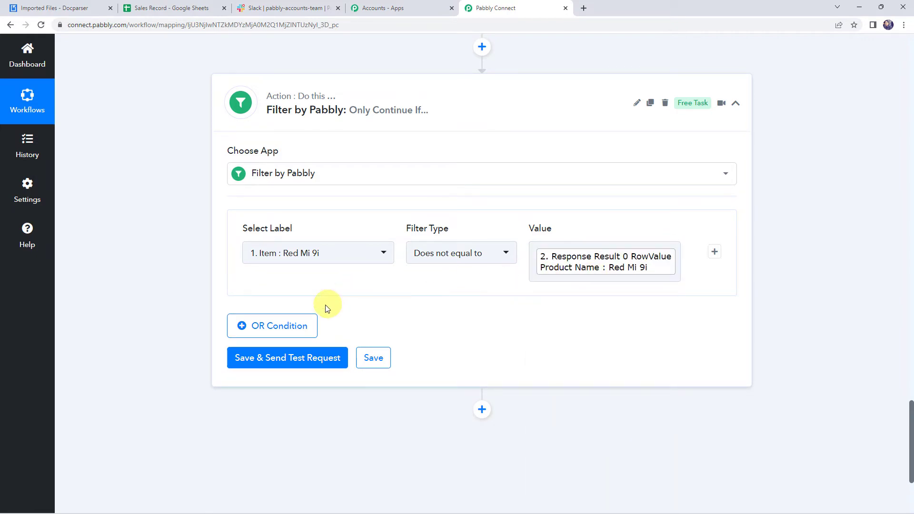
- Add an OR condition to the filter and set its label to Quantity from the trigger data
click(261, 330)
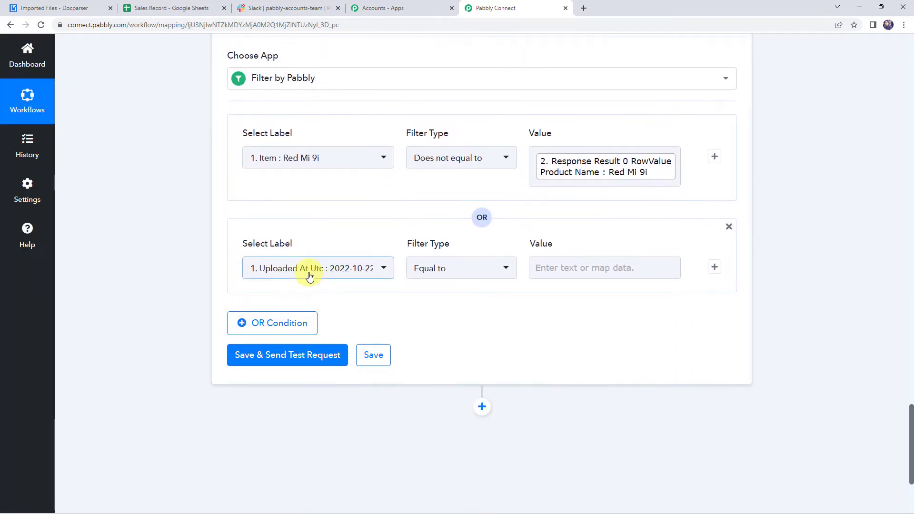
click(309, 274)
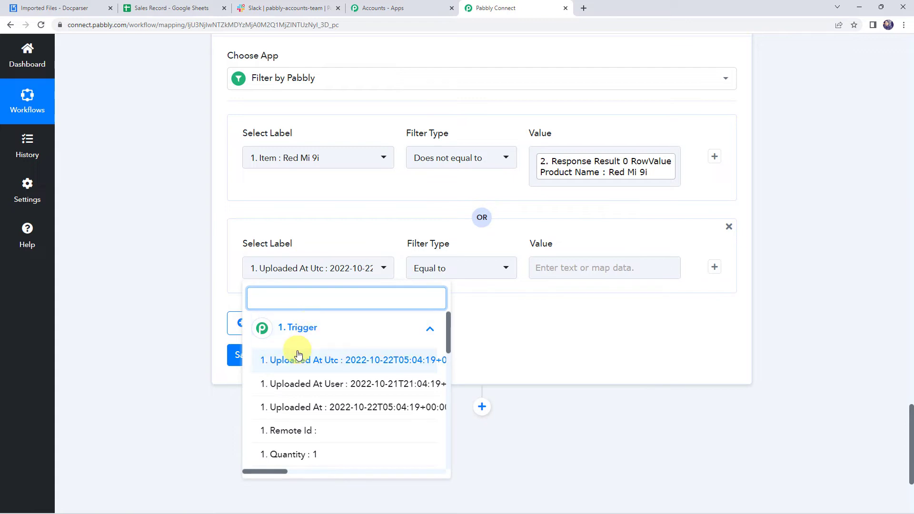
scroll(297, 356, down, 3)
scroll(298, 356, down, 2)
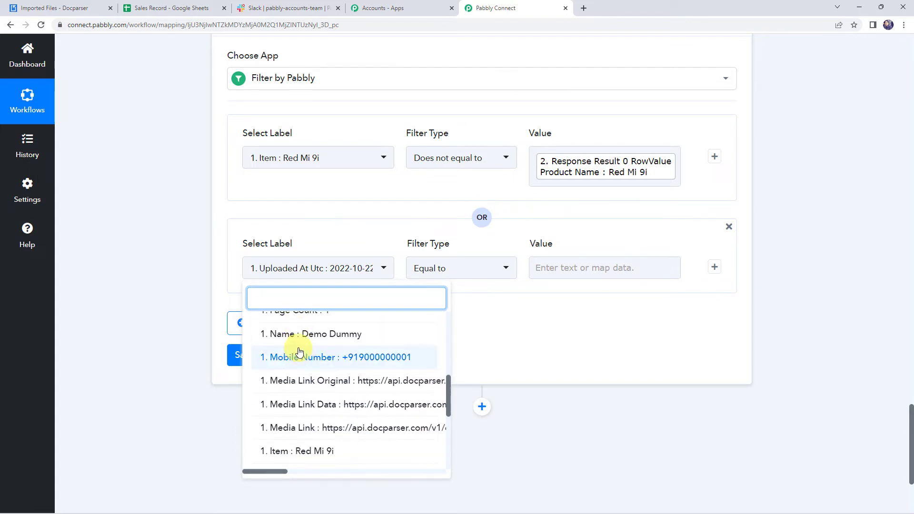
scroll(298, 355, down, 3)
scroll(299, 353, down, 1)
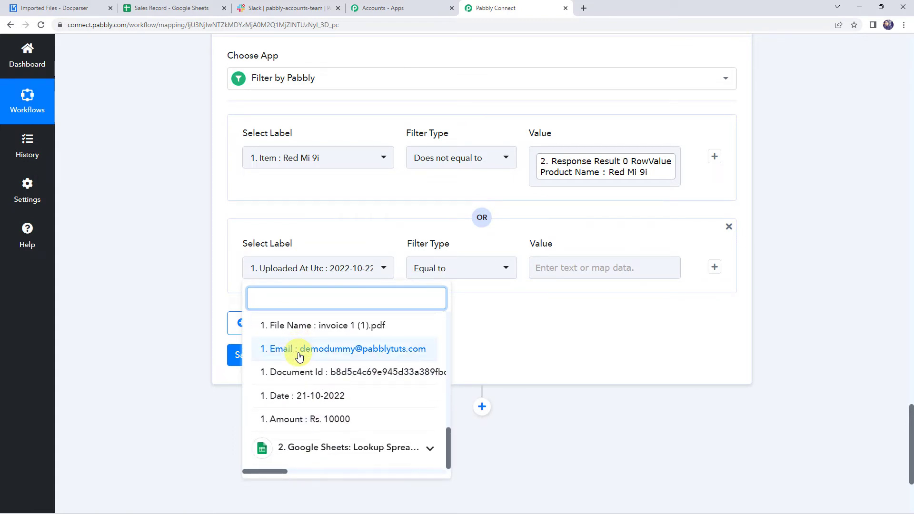
scroll(298, 354, up, 4)
text(quan)
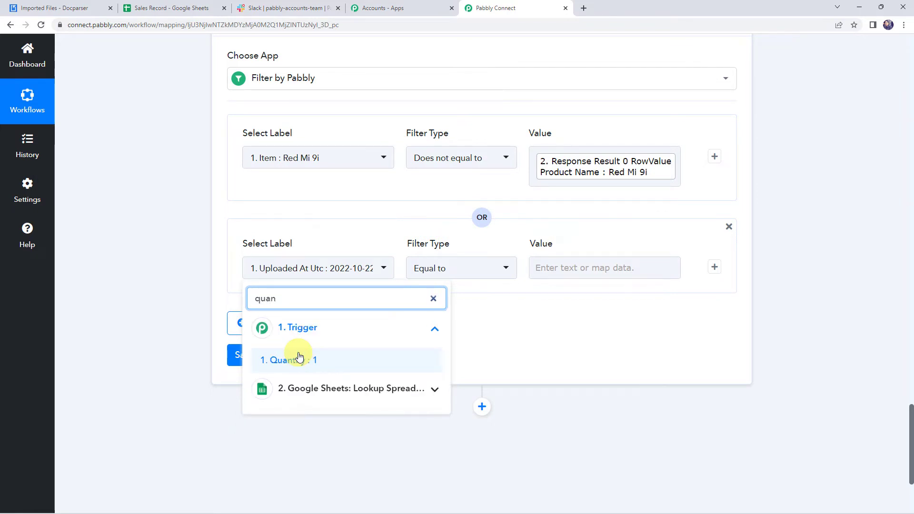
click(298, 357)
- Set the Quantity condition to Does not equal to, with the Quantity from the Google Sheets lookup as its value
click(464, 270)
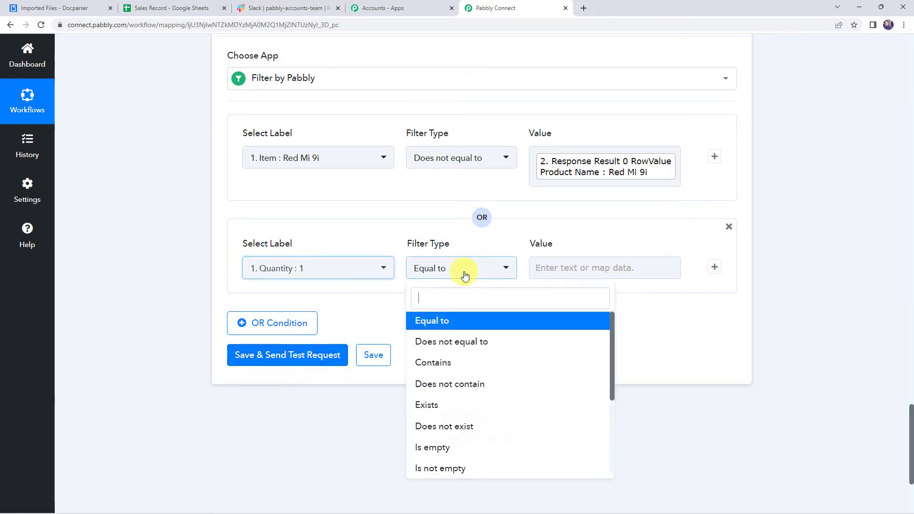
click(454, 338)
click(579, 265)
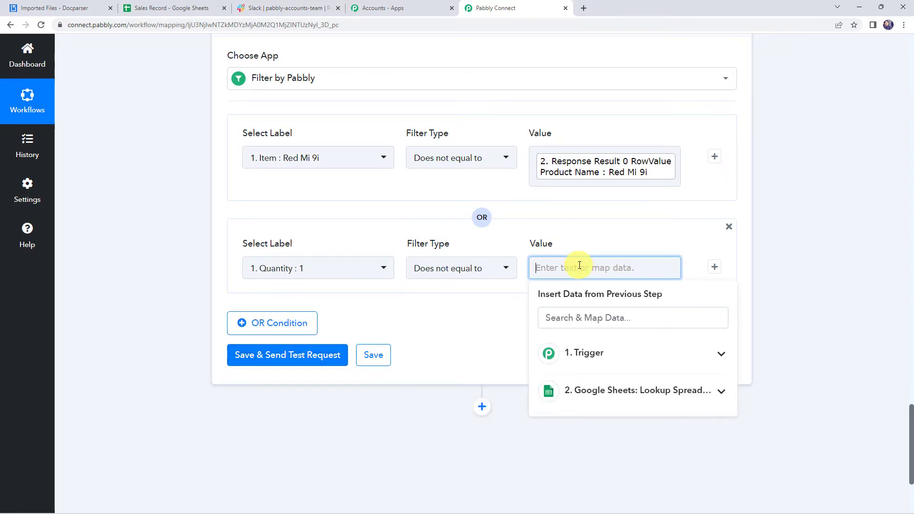
click(603, 393)
scroll(601, 430, down, 1)
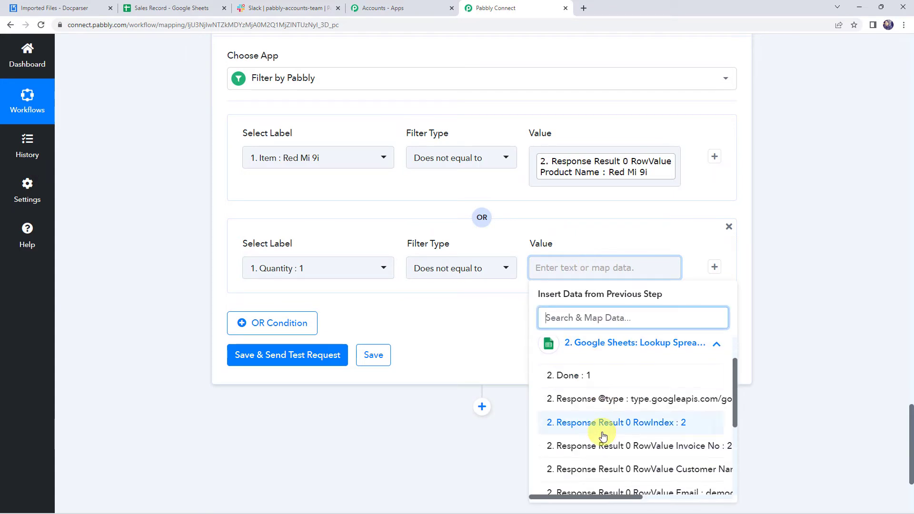
text(quan)
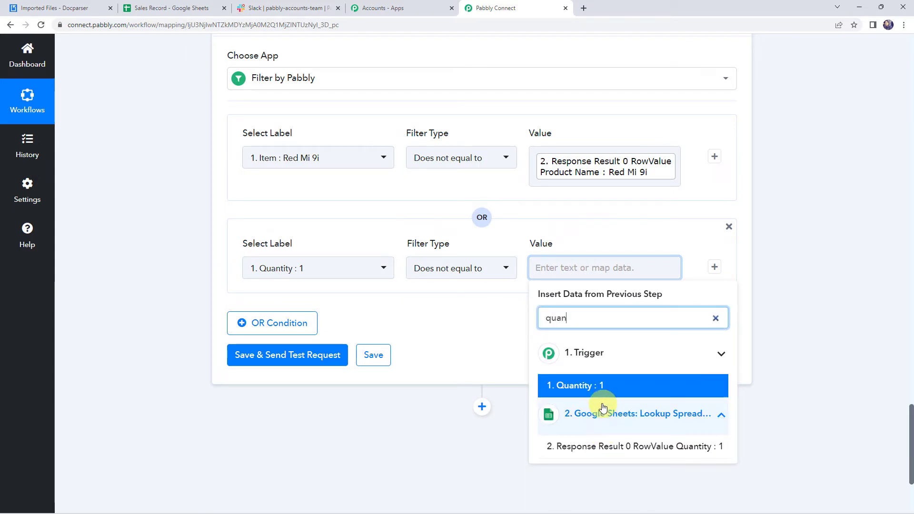
scroll(600, 418, down, 2)
click(600, 361)
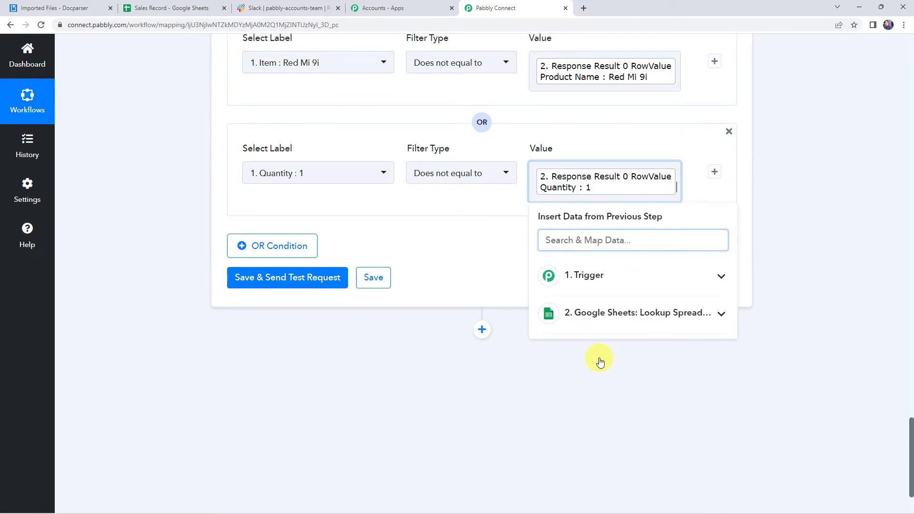
click(438, 210)
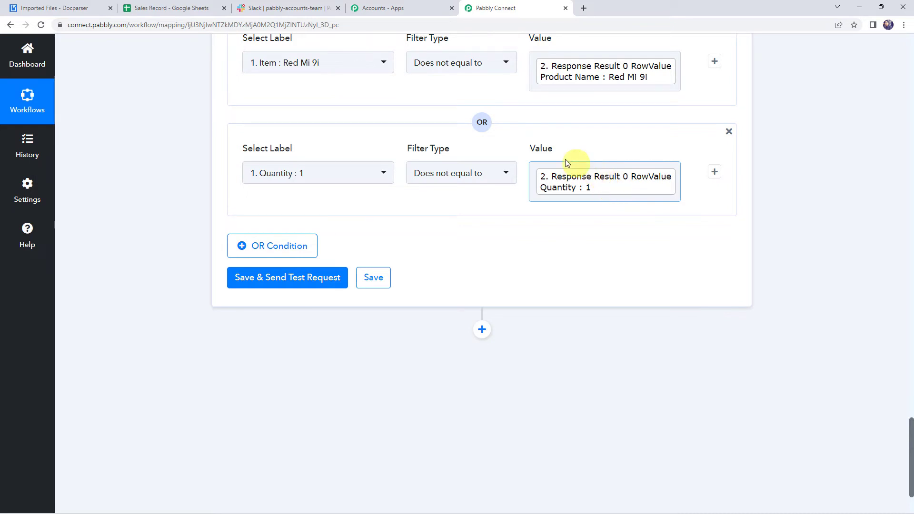
- Add a third OR condition to the filter and set its label to Amount from the trigger data
click(292, 248)
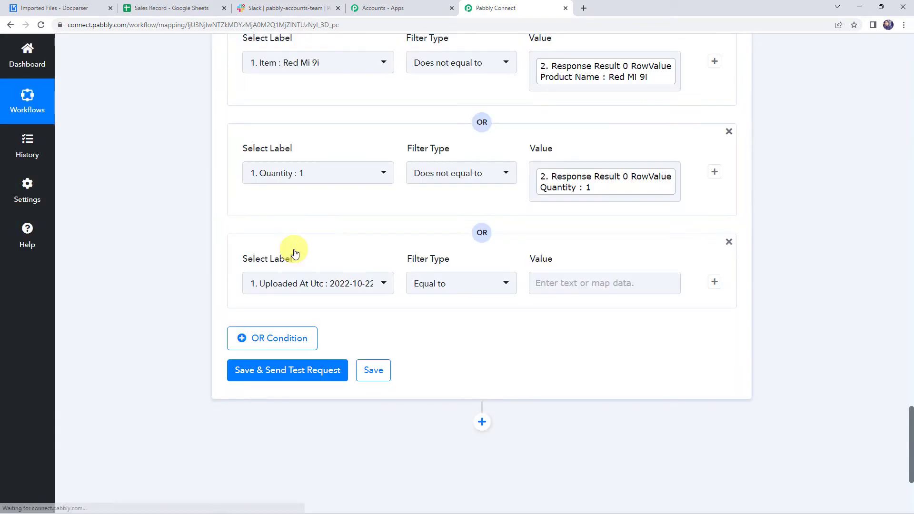
click(261, 281)
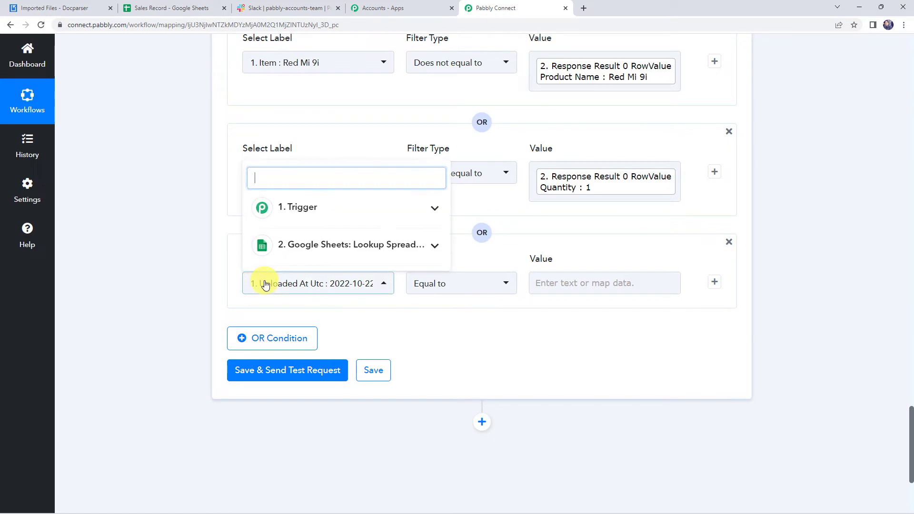
click(314, 219)
scroll(306, 309, down, 4)
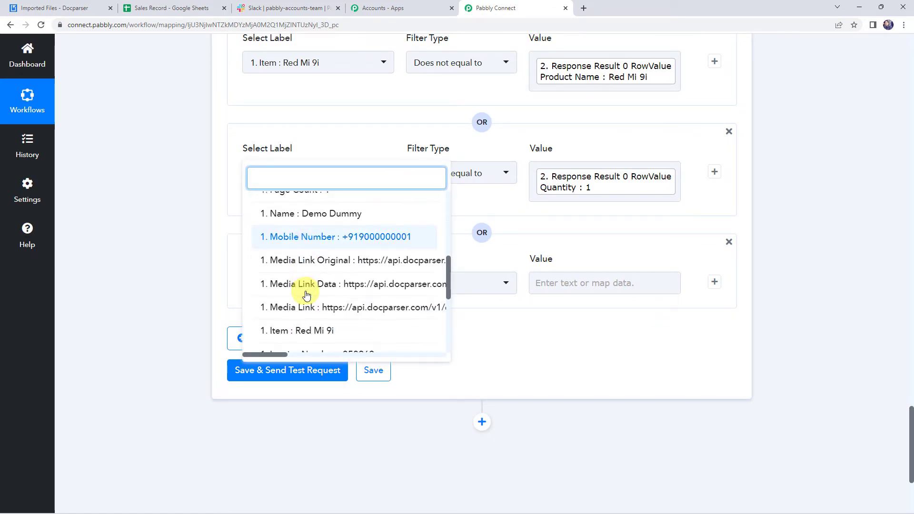
scroll(306, 295, down, 4)
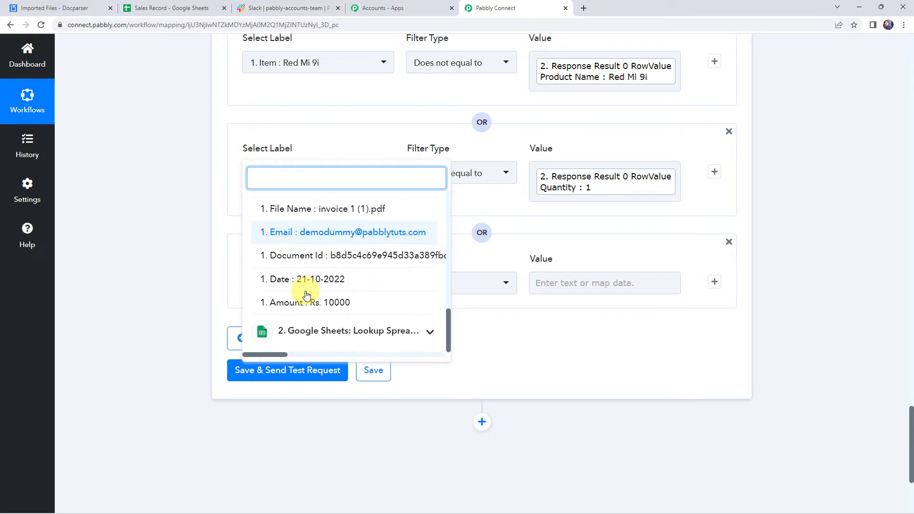
click(306, 299)
- Set the Amount condition to Does not equal to, with the Amount from the Google Sheets lookup as its value
click(472, 282)
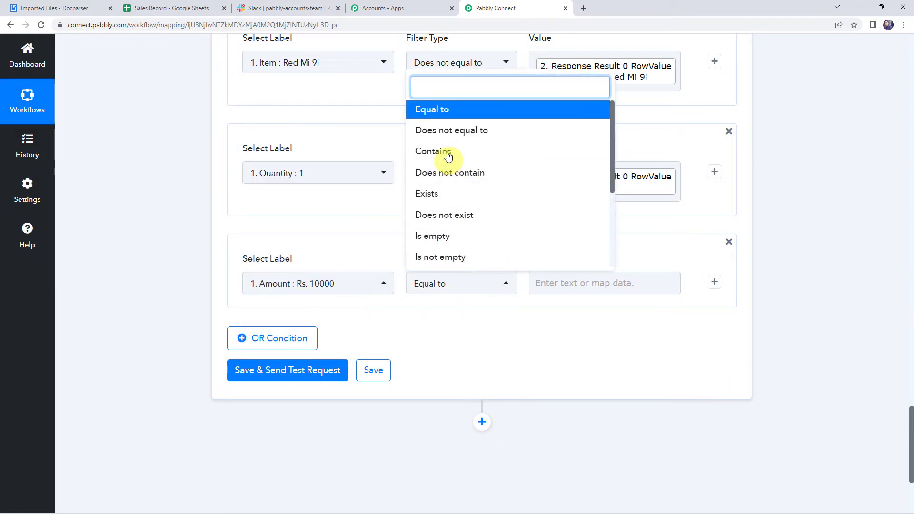
click(438, 130)
click(549, 277)
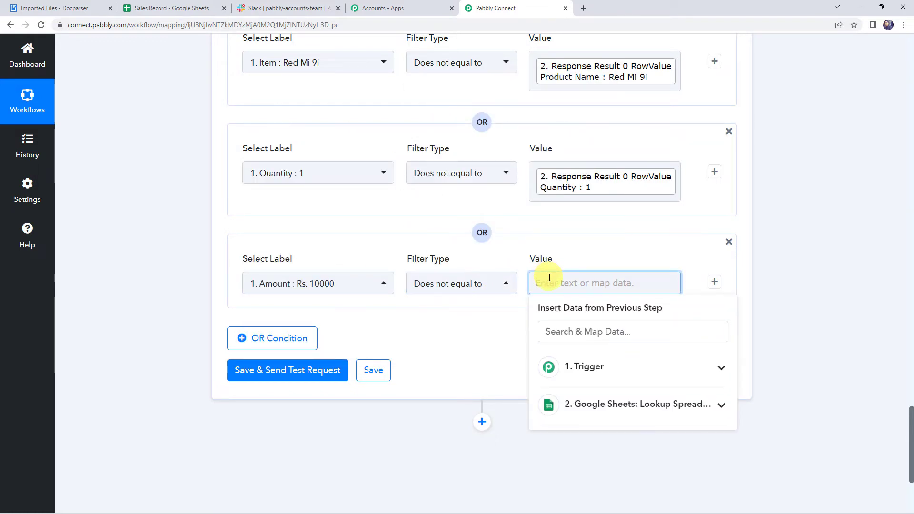
click(581, 403)
scroll(578, 426, down, 3)
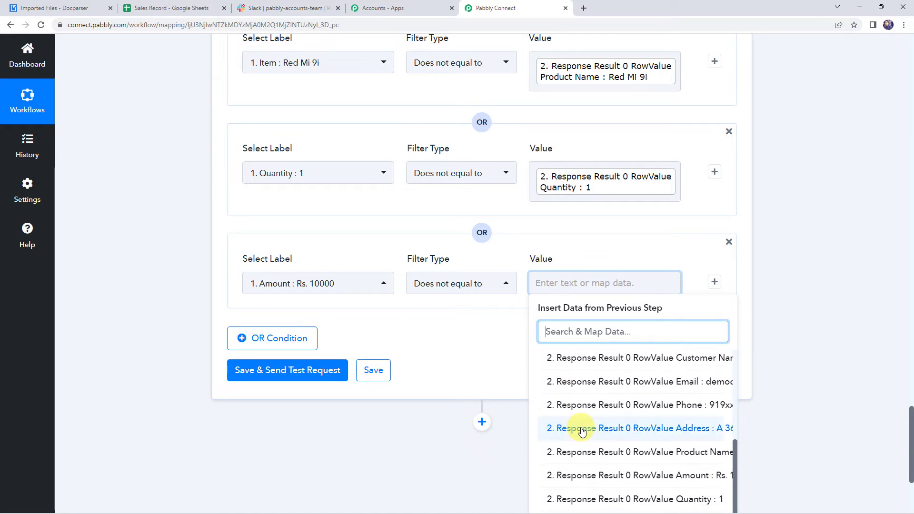
scroll(581, 431, down, 4)
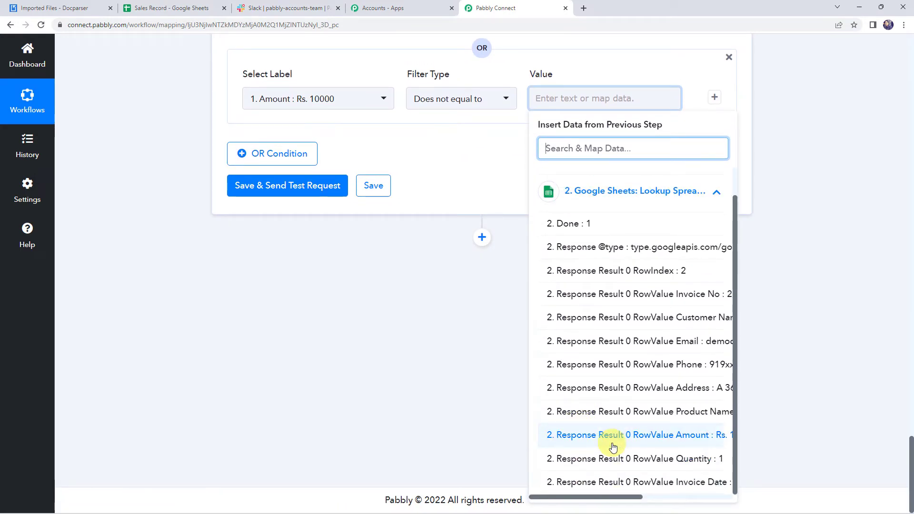
text(amo)
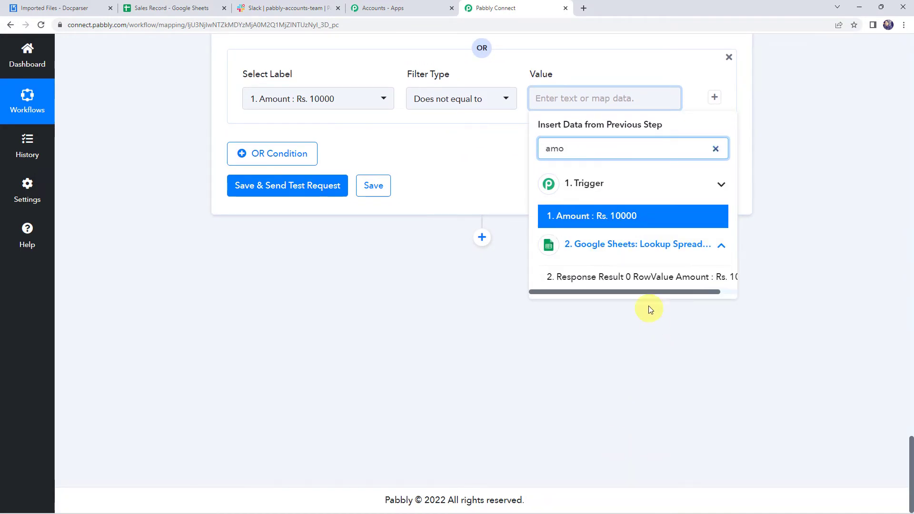
click(632, 277)
click(495, 164)
- Check the three filter conditions, save the filter with a test request and review the status and message in the received response
scroll(495, 167, up, 2)
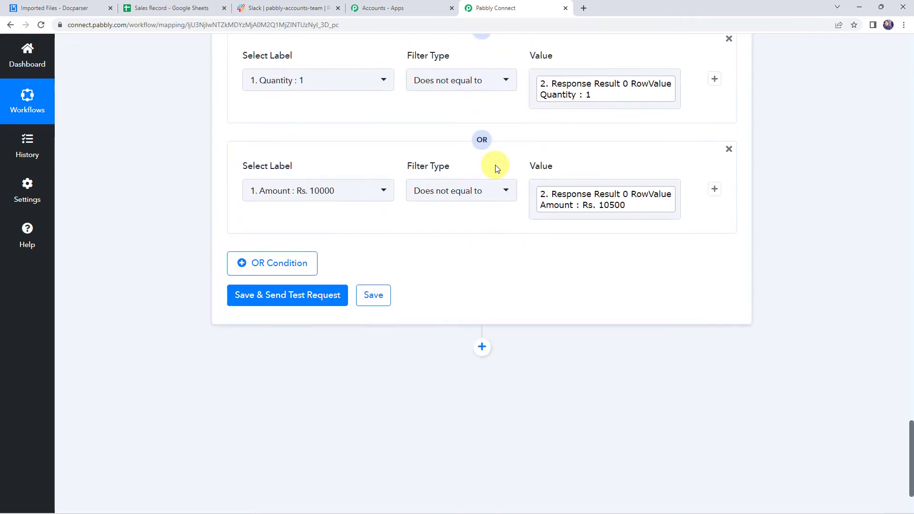
scroll(494, 165, up, 3)
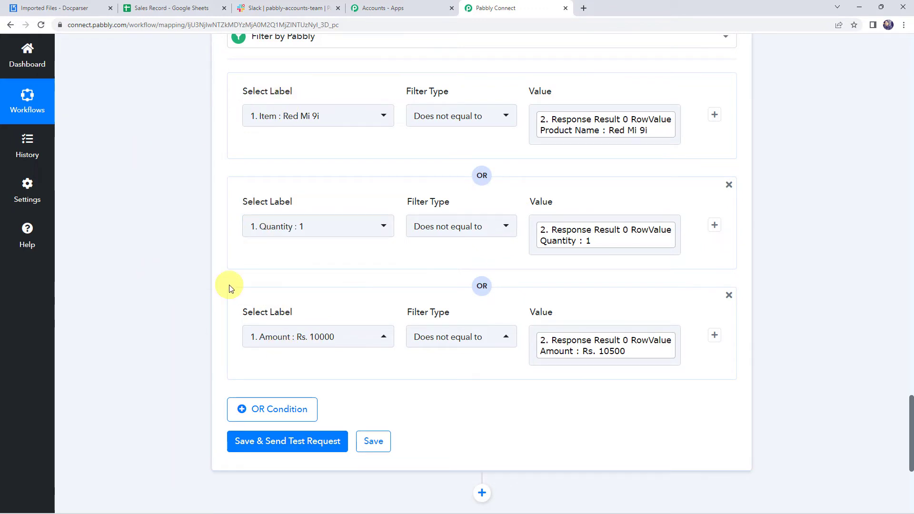
scroll(230, 288, down, 1)
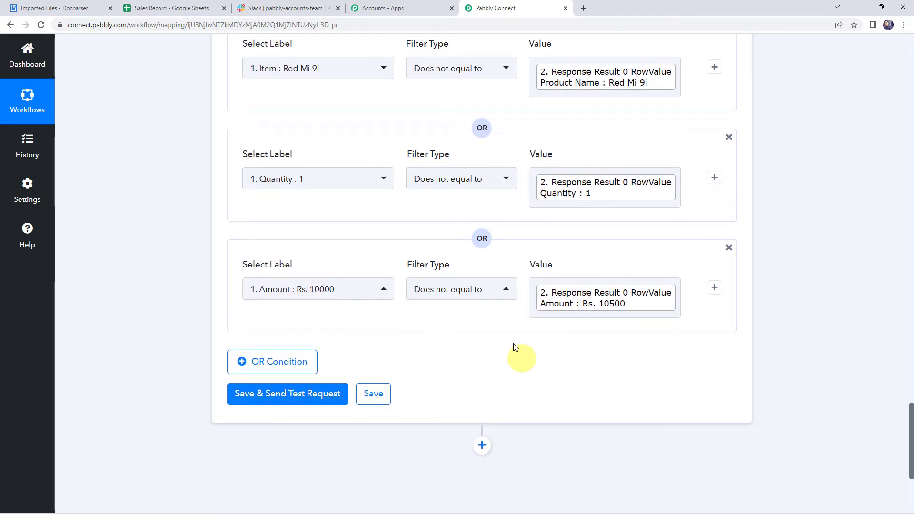
click(275, 399)
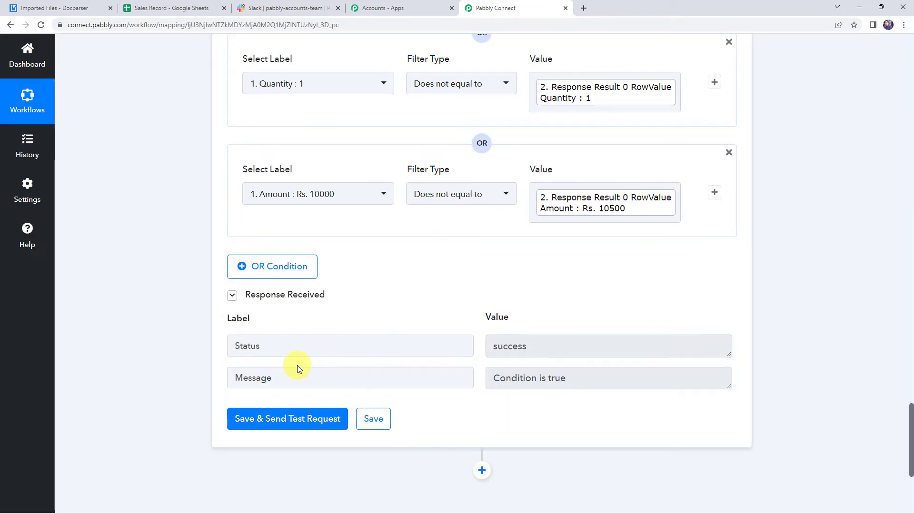
click(604, 379)
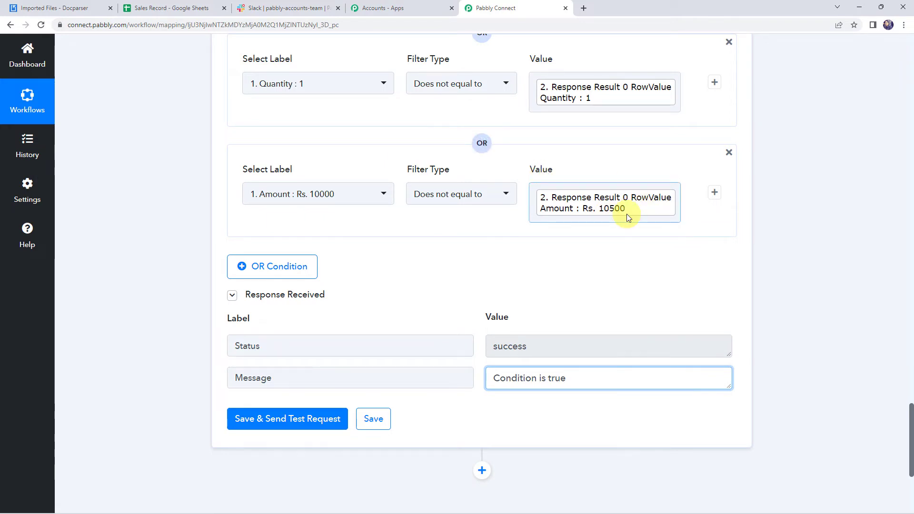
click(285, 346)
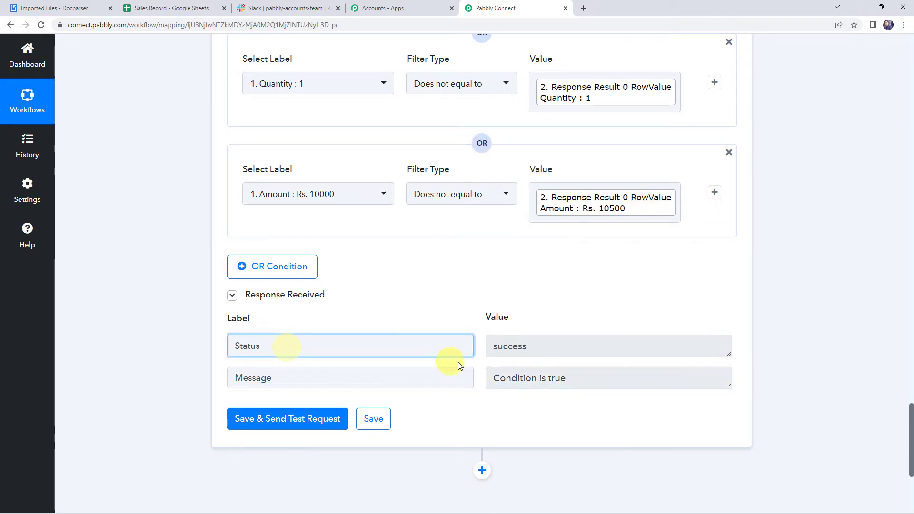
click(524, 347)
click(337, 371)
click(608, 381)
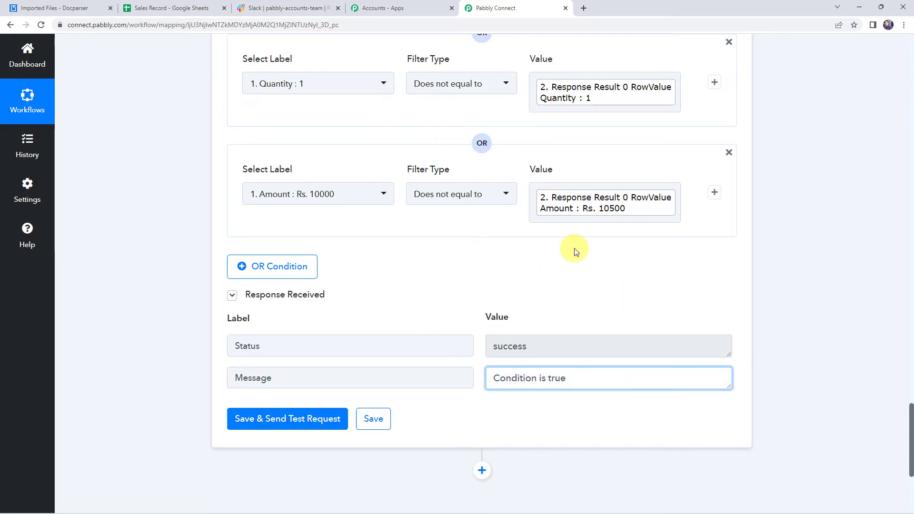
- Add a Slack action after the filter with Send Channel Message as its action event
scroll(200, 212, down, 5)
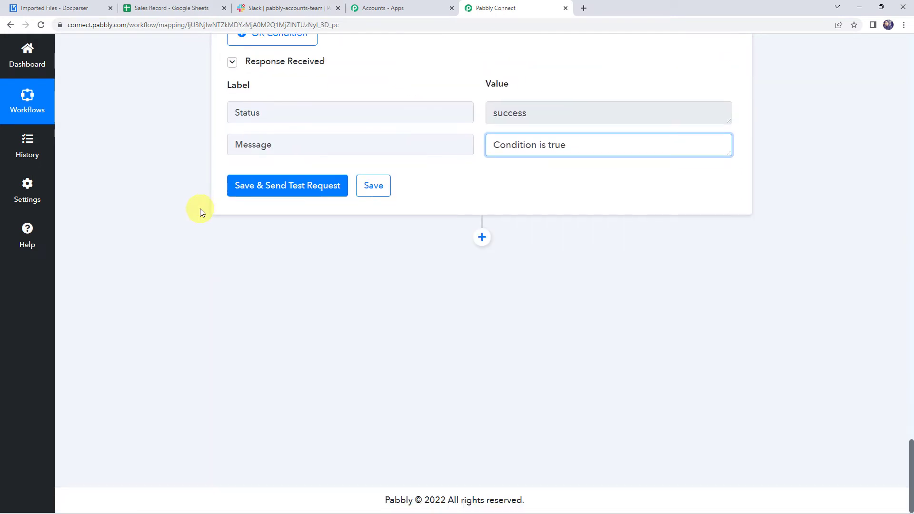
click(481, 237)
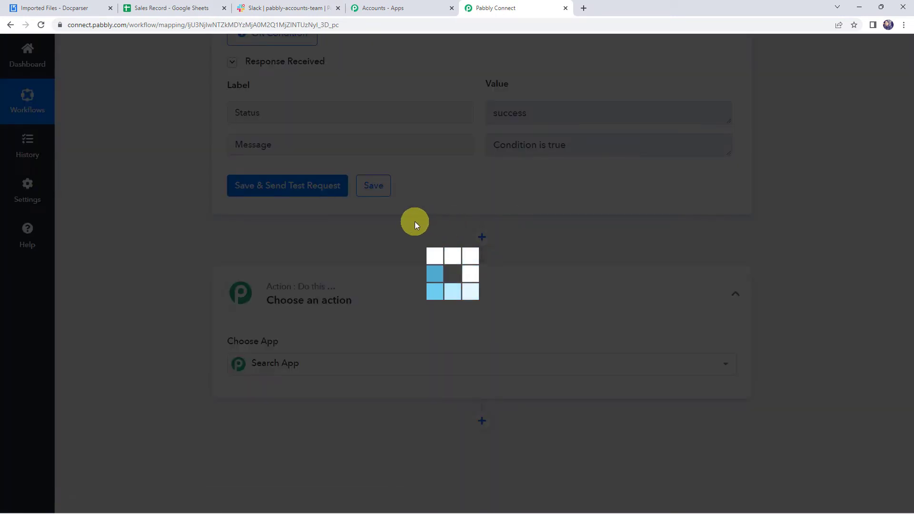
text(slack)
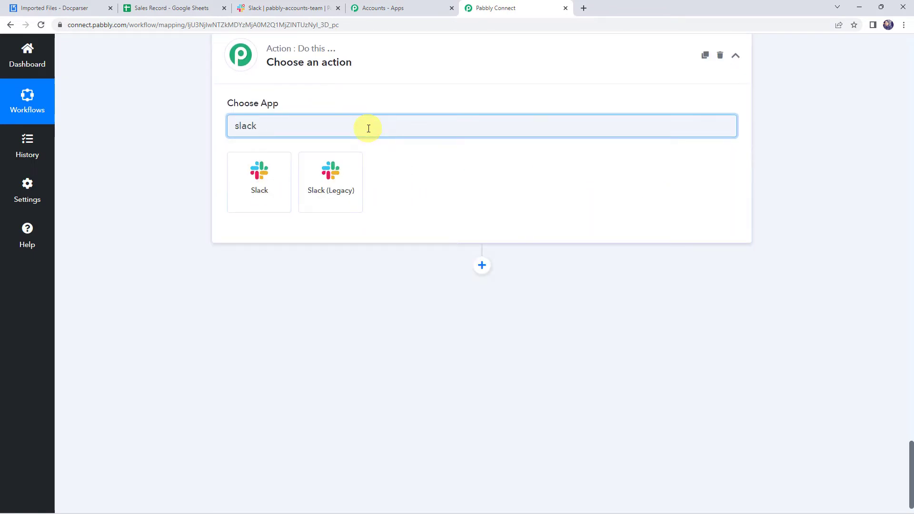
click(249, 170)
click(256, 180)
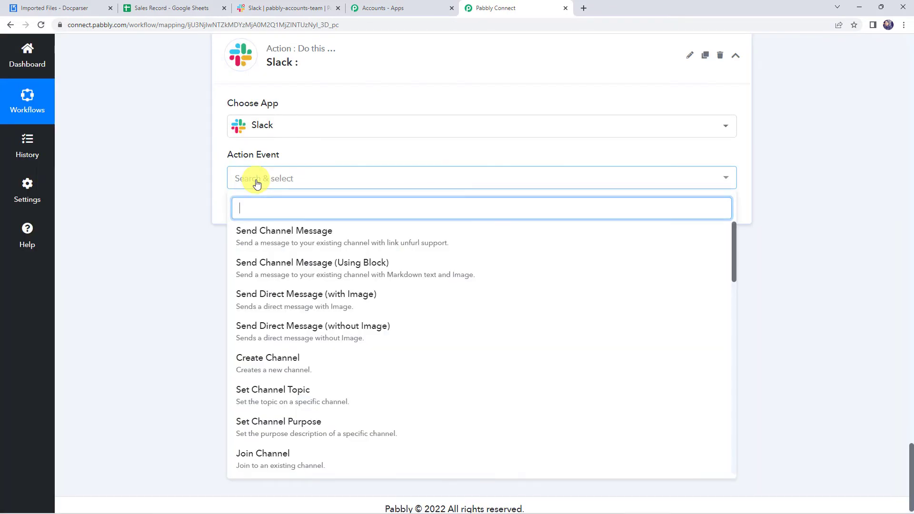
click(301, 231)
- Start adding a new Slack connection for the action and open the help page about Slack token types
click(248, 213)
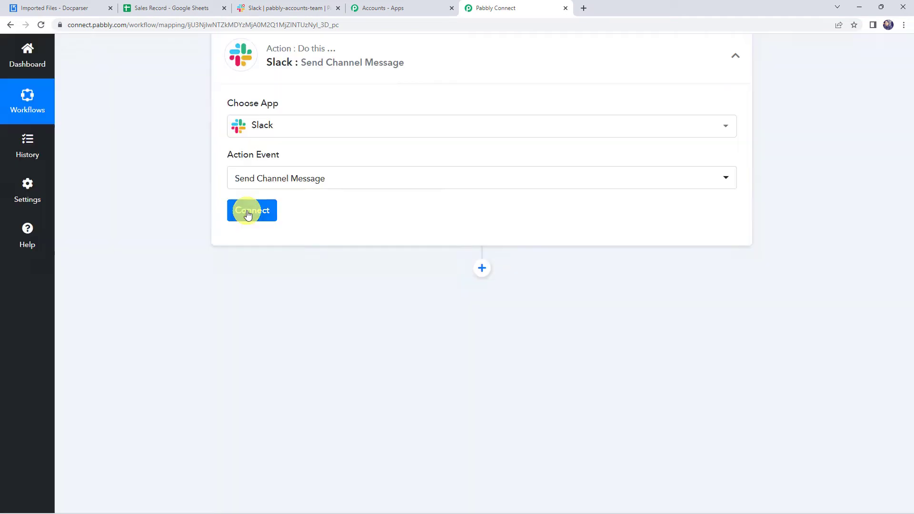
click(495, 156)
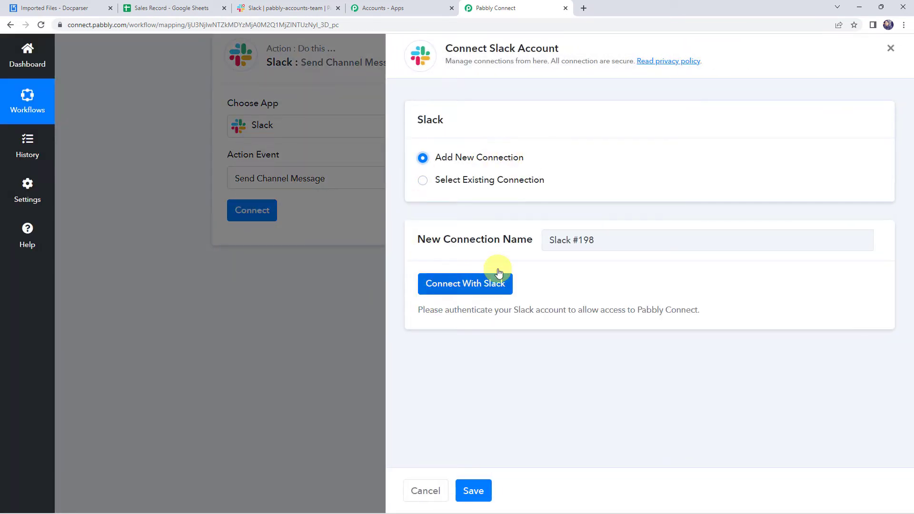
click(469, 285)
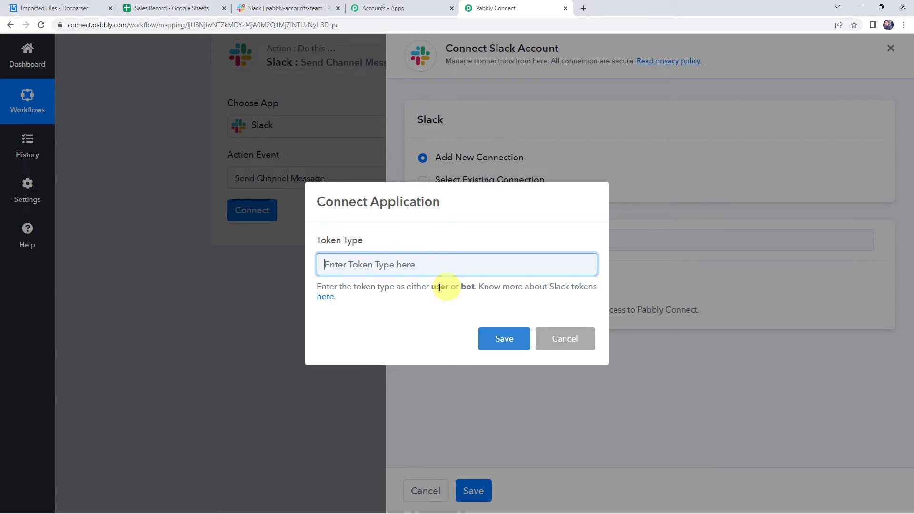
click(327, 298)
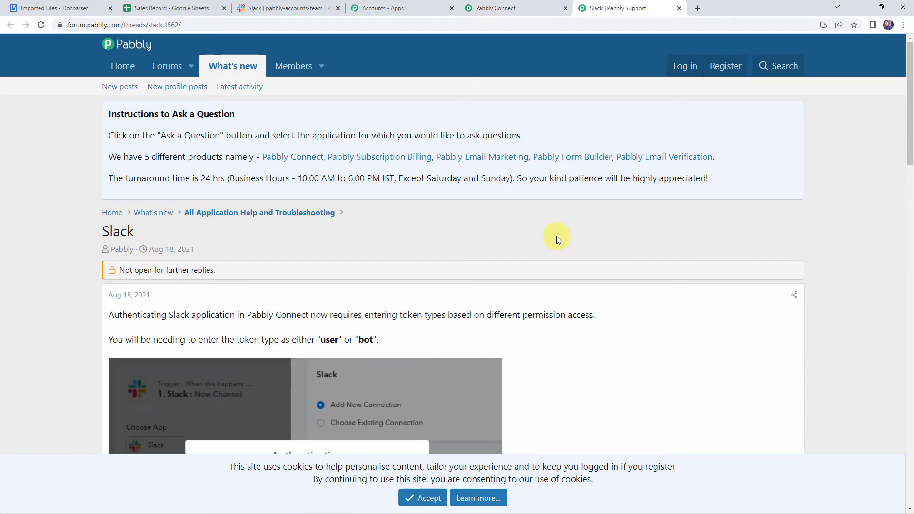
- Review the Slack token types on the help page and the permissions that the user token provides
scroll(556, 236, down, 14)
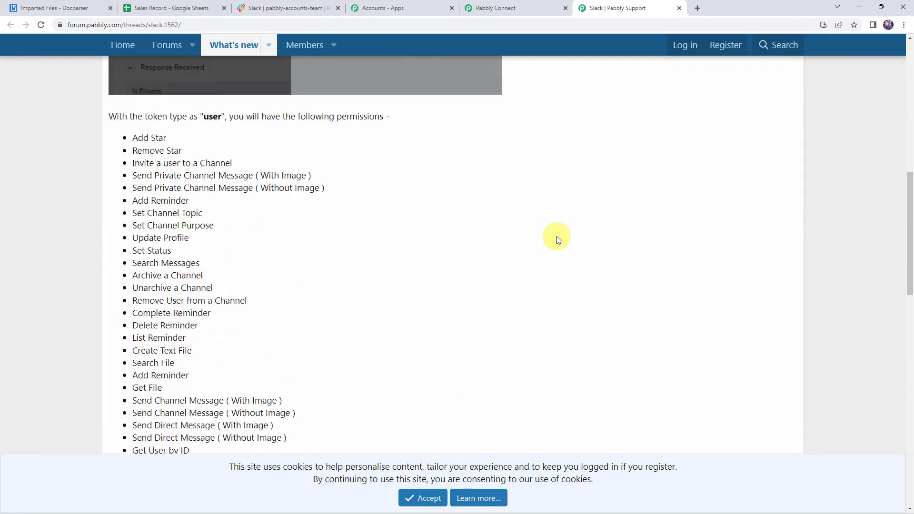
scroll(558, 240, up, 18)
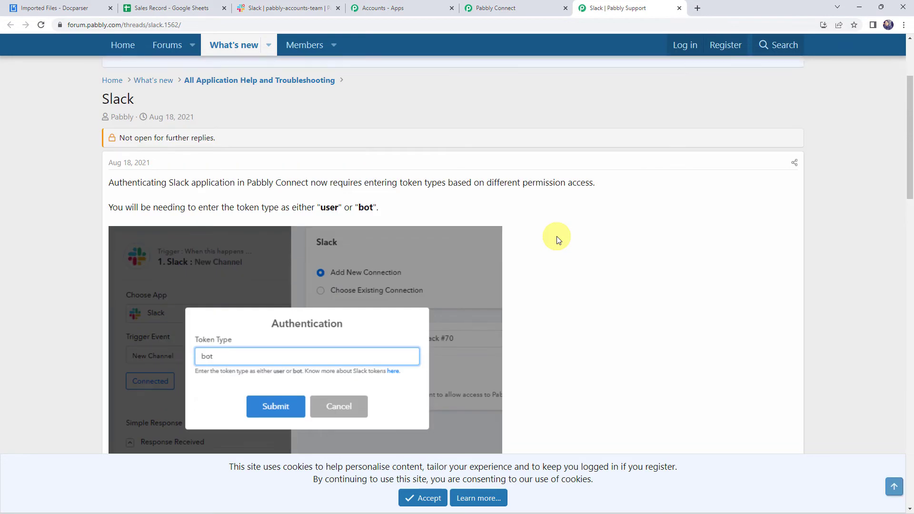
scroll(557, 239, up, 3)
- Back in Pabbly Connect, connect the Slack account with token type user and allow access to the Pabbly workspace
click(532, 5)
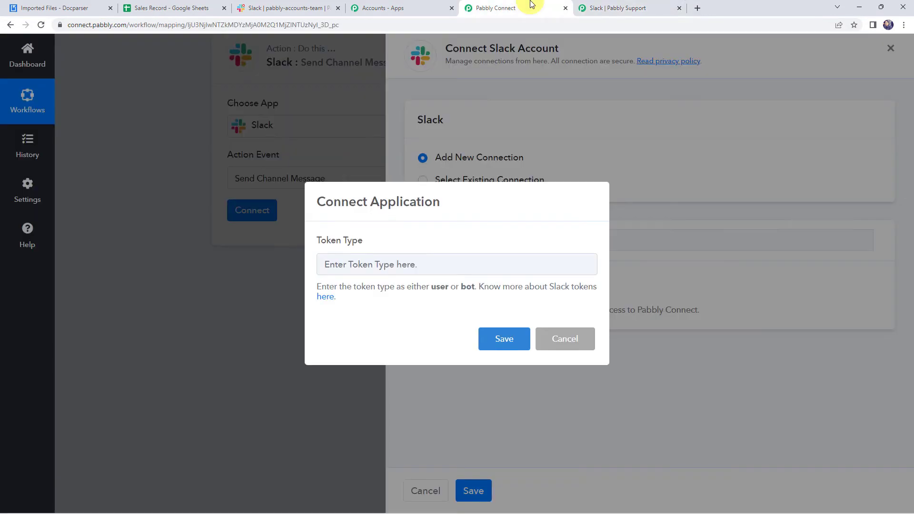
click(371, 261)
text(user)
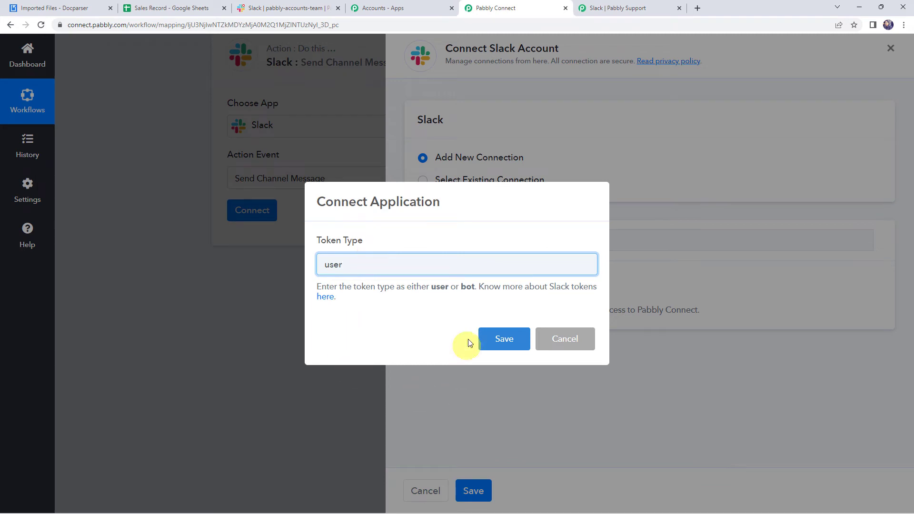
click(505, 337)
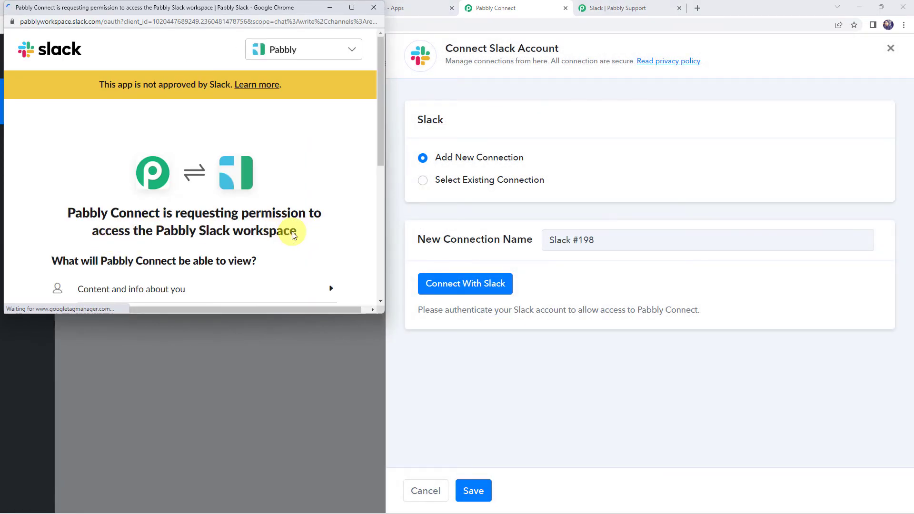
scroll(293, 232, down, 5)
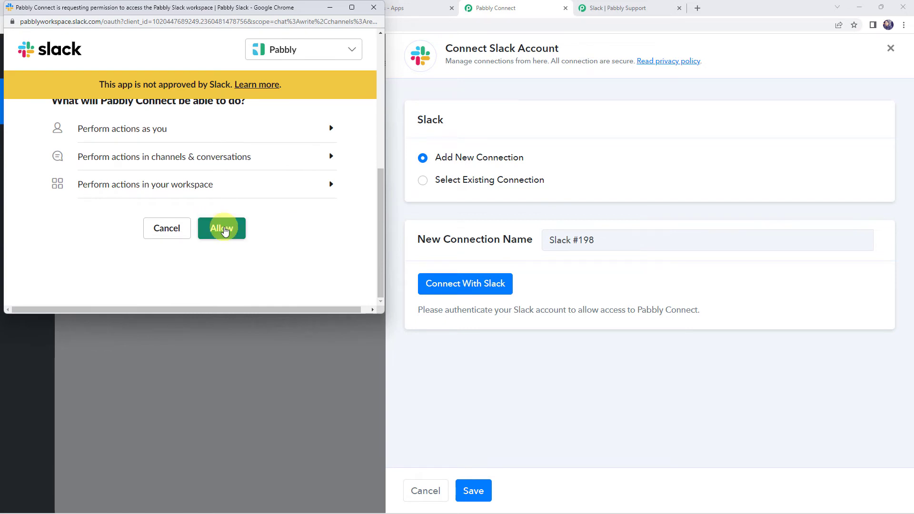
click(225, 230)
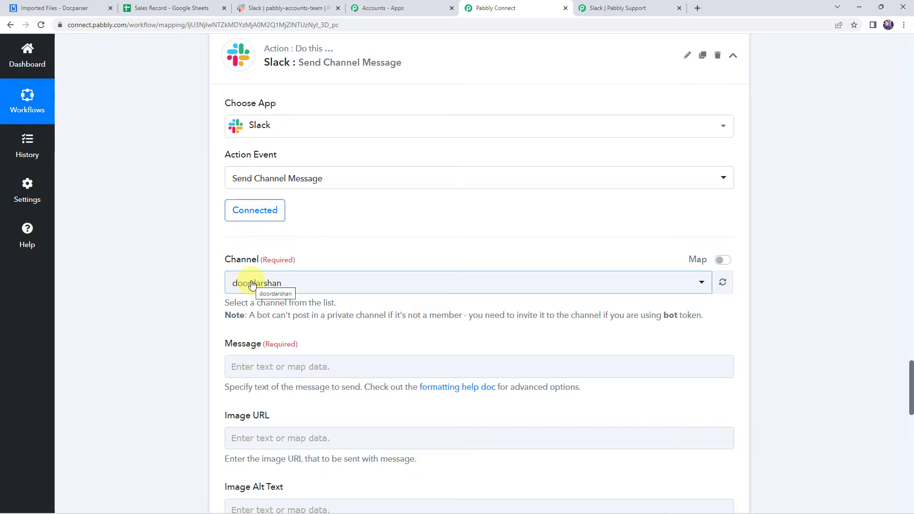
click(295, 9)
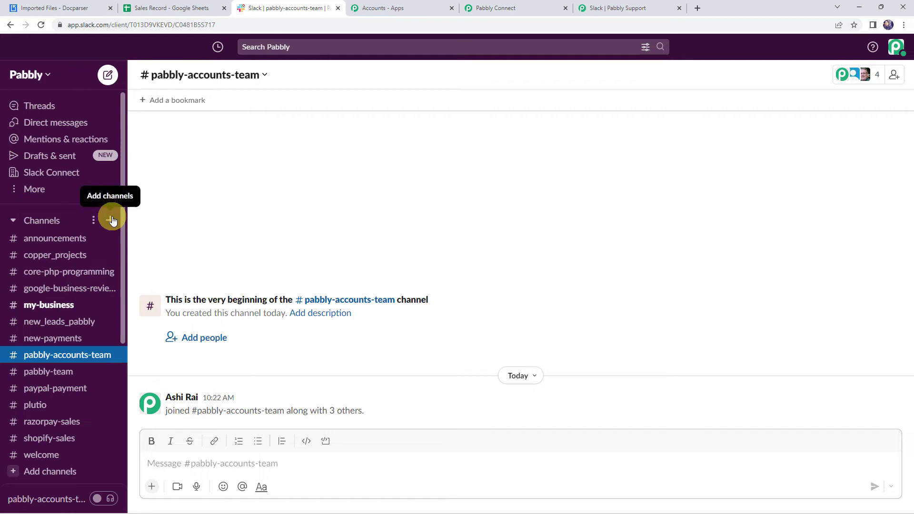
click(111, 220)
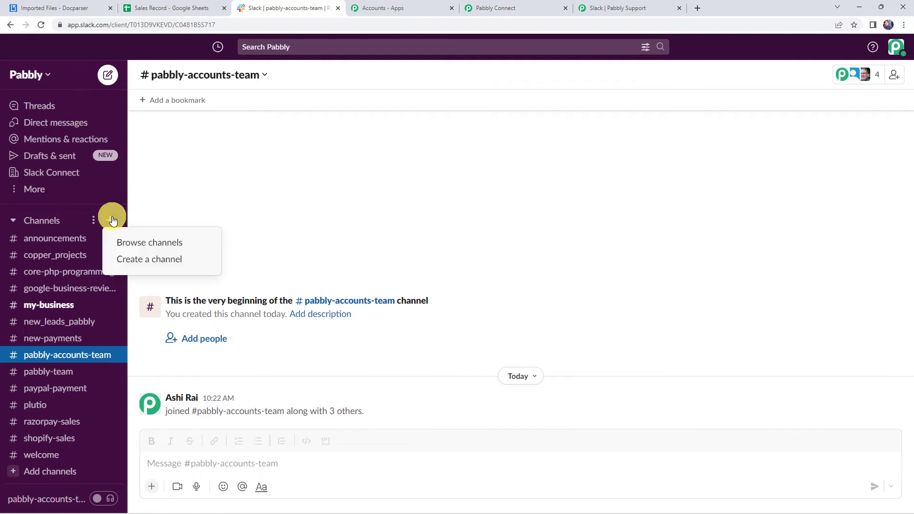
click(122, 258)
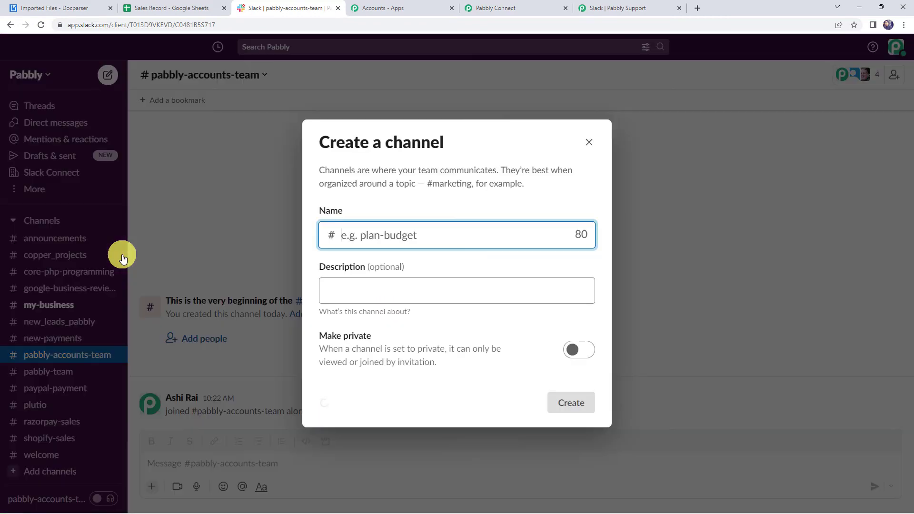
click(391, 241)
click(485, 333)
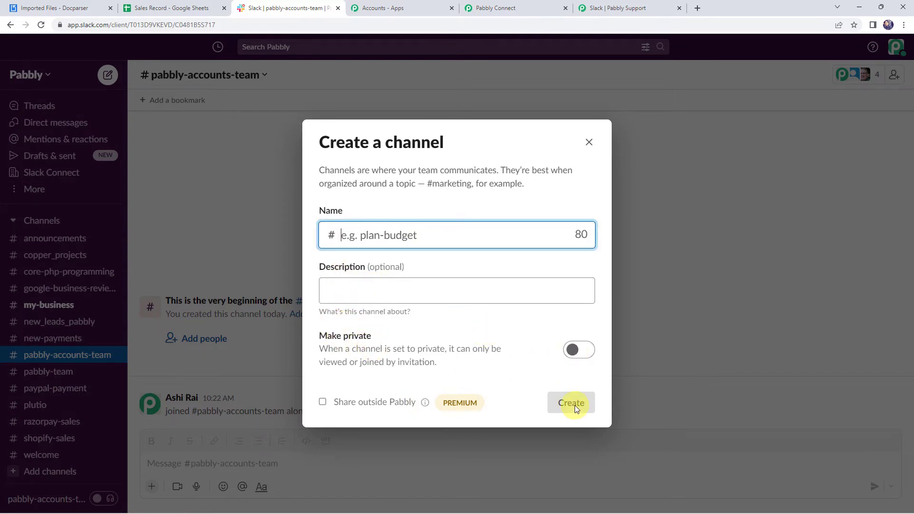
click(589, 142)
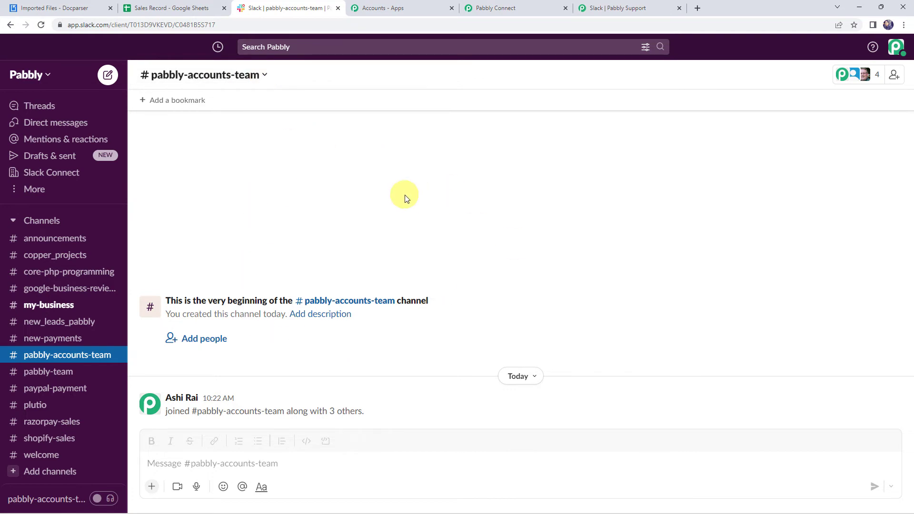
- Return to the Pabbly Connect workflow and choose pabbly-accounts-team as the channel for the Slack message
click(523, 8)
click(266, 283)
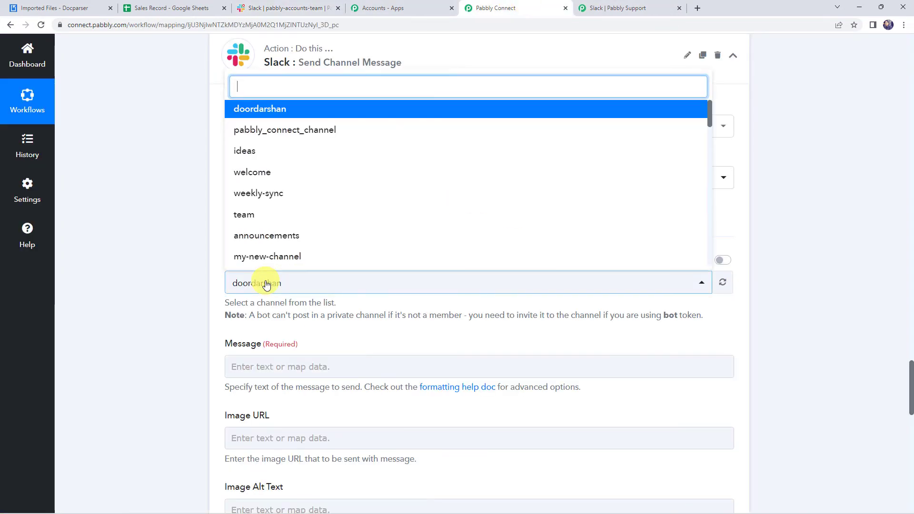
text(pabb)
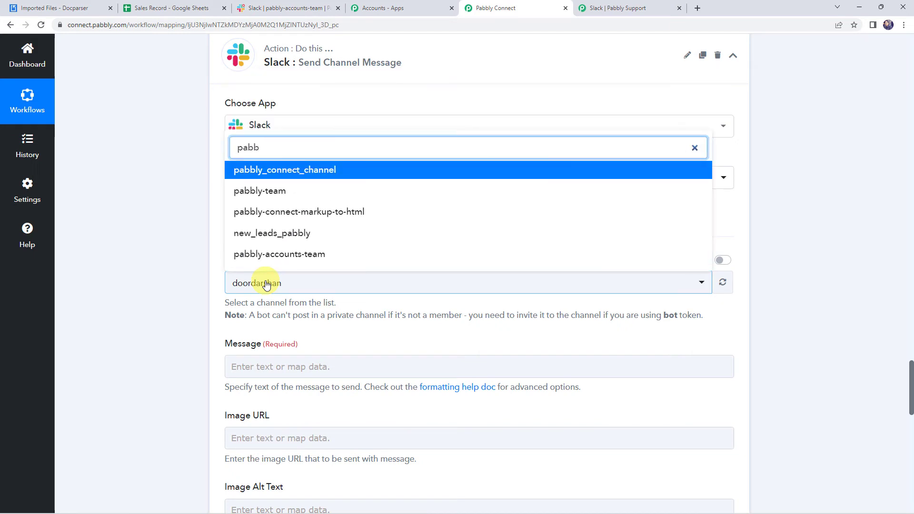
click(280, 253)
- Begin the message with "Team," and "Please recheck the Invoice No:", the mapped Invoice No from the Google Sheets lookup and "as it is incorrect."
scroll(266, 176, down, 4)
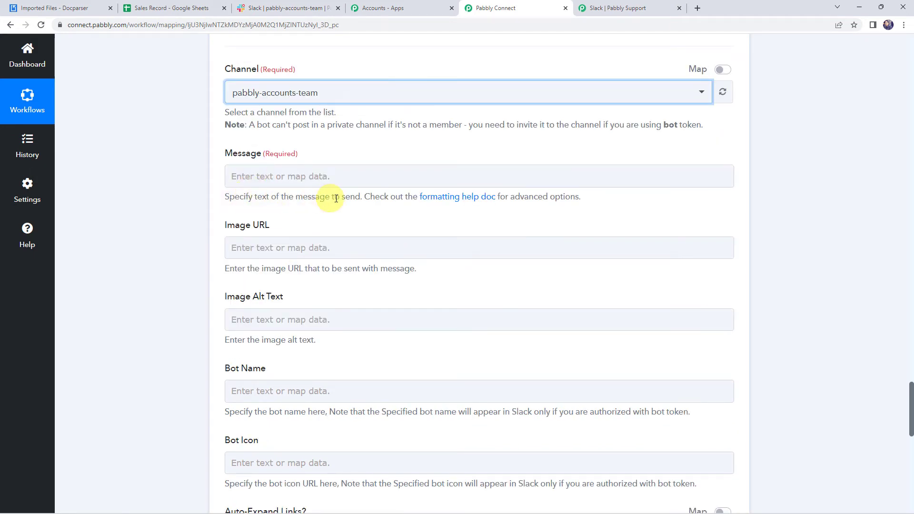
click(281, 175)
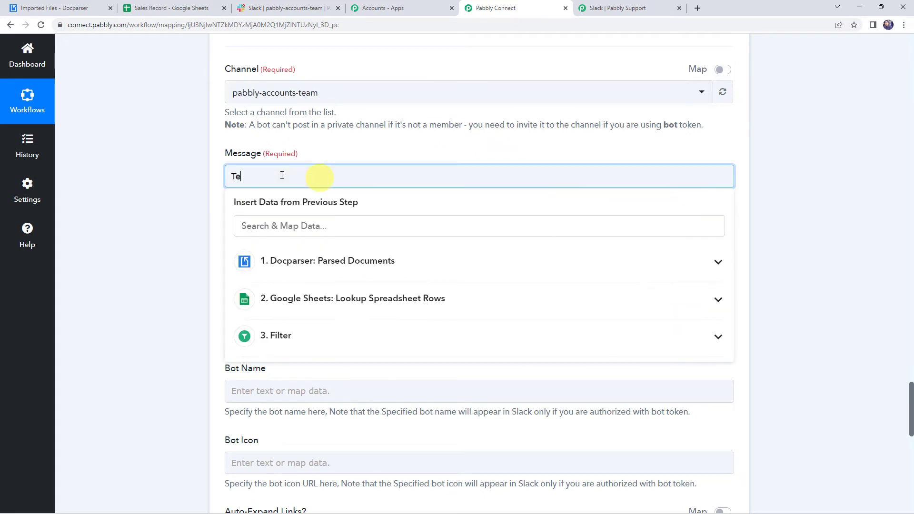
text(Team,)
key(Return)
text(Please recheck the Invoice No:)
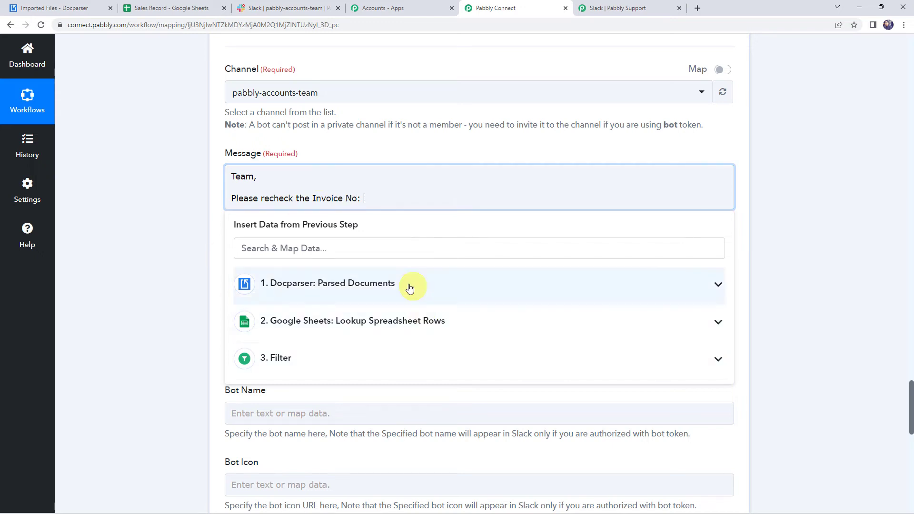
click(306, 322)
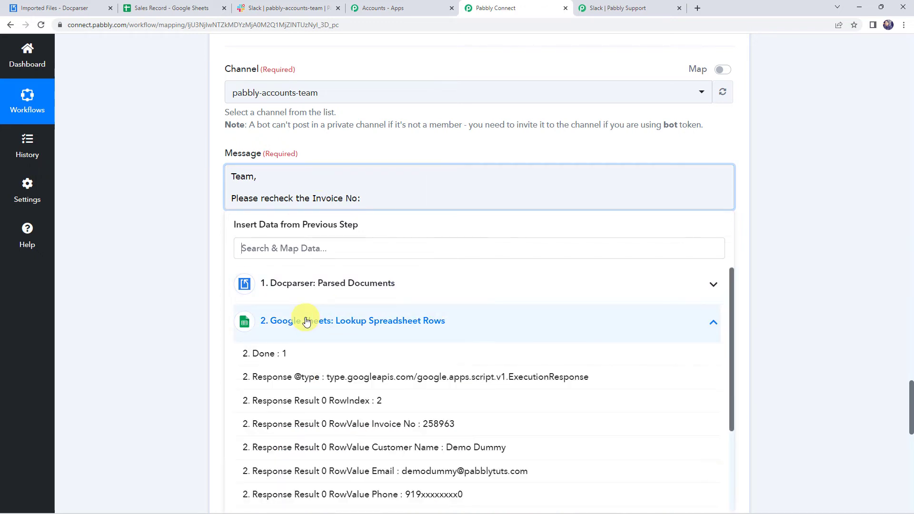
scroll(305, 343, down, 4)
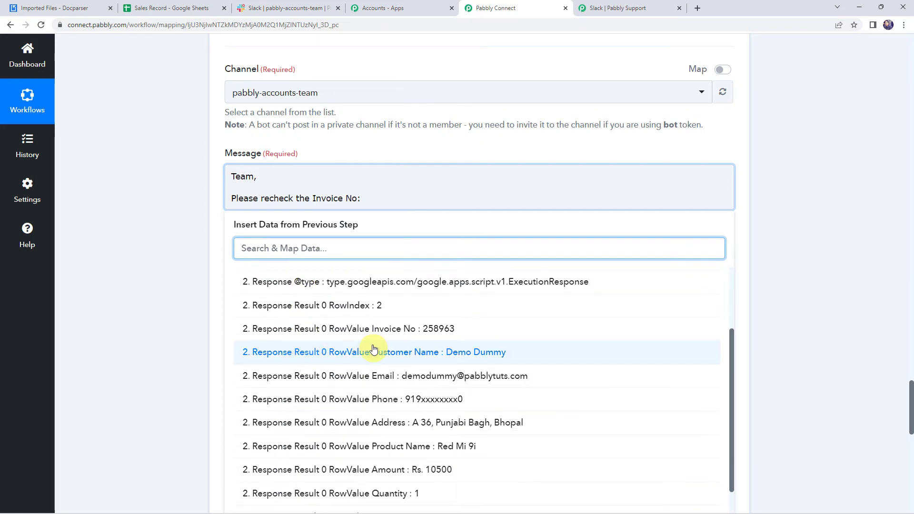
click(355, 328)
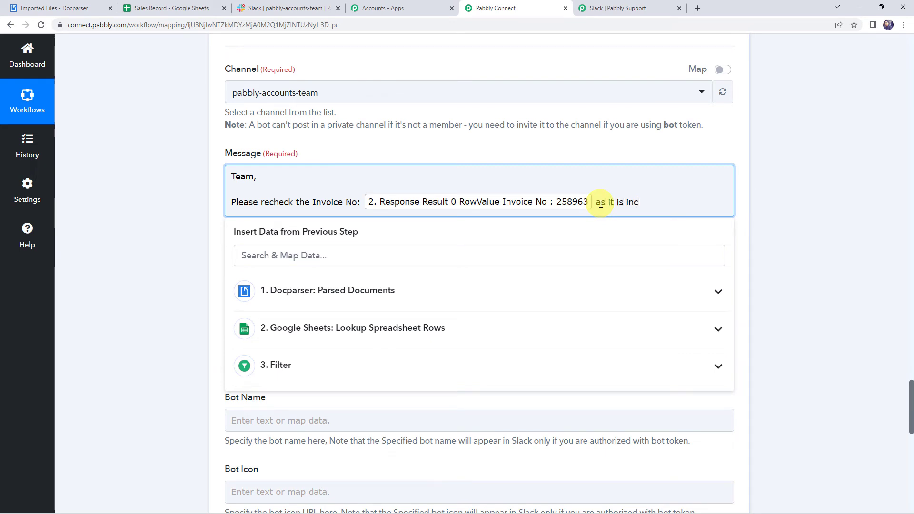
text(ct.)
- Add a "Customer Name:" line to the message, mapped to the Customer Name from the Google Sheets lookup
key(Return)
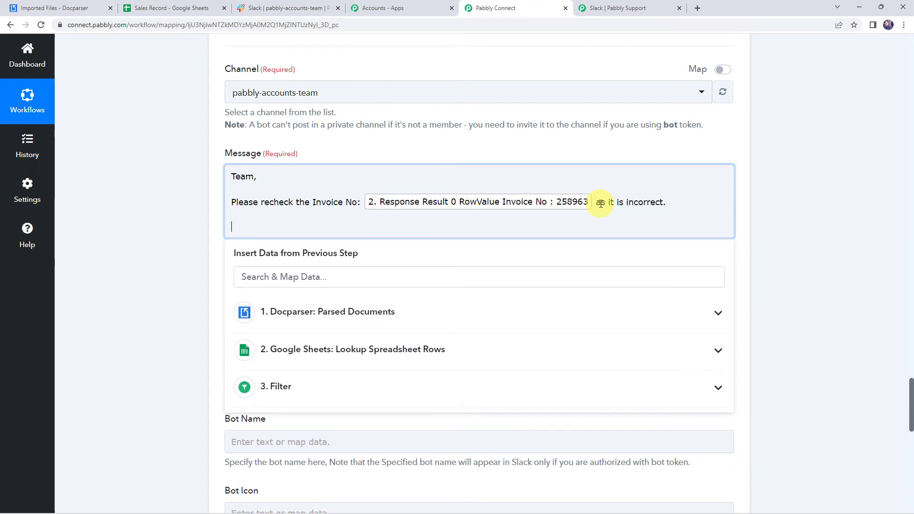
text(Customer Name:)
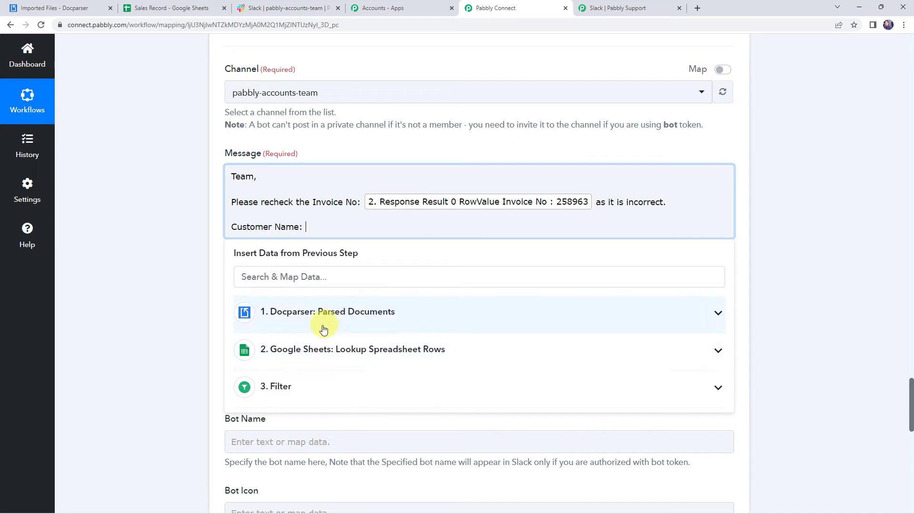
click(304, 351)
scroll(307, 380, down, 3)
scroll(308, 382, down, 1)
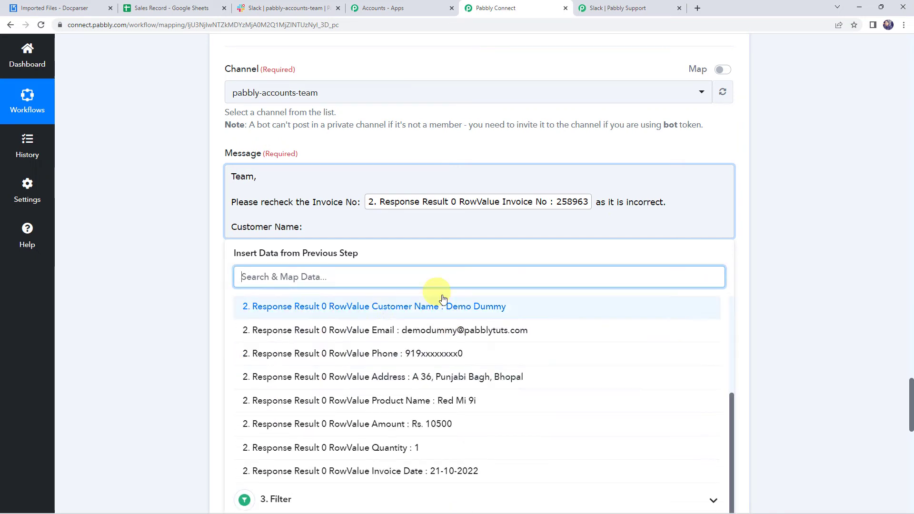
click(379, 307)
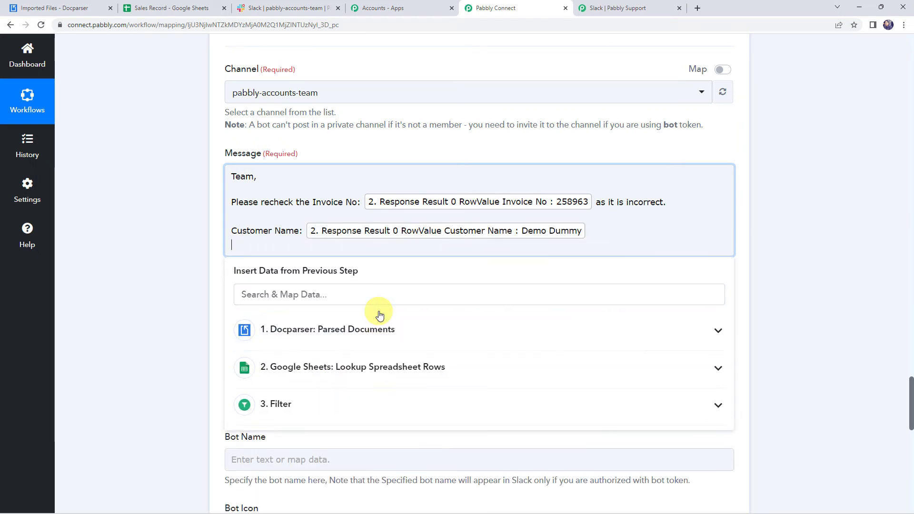
- Add a "Product Name:" line to the message, mapped to the Product Name from the Google Sheets lookup
text(Product Name:)
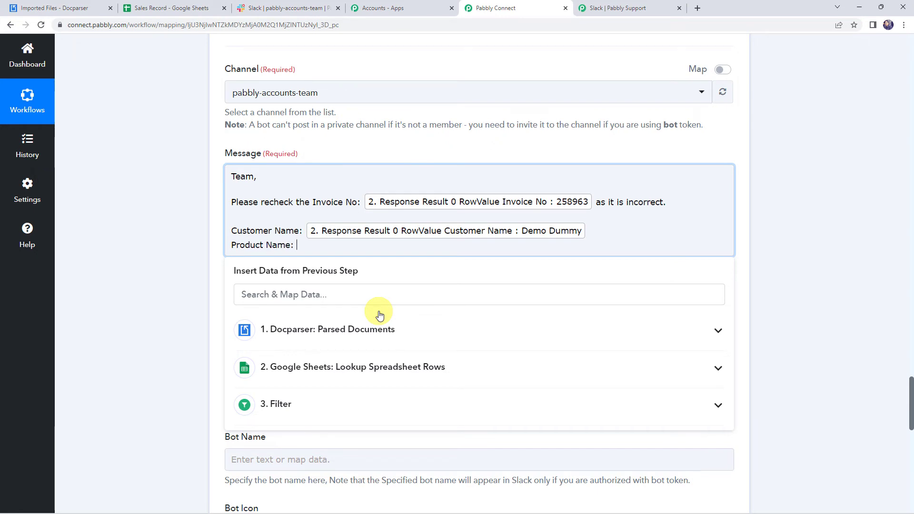
click(341, 367)
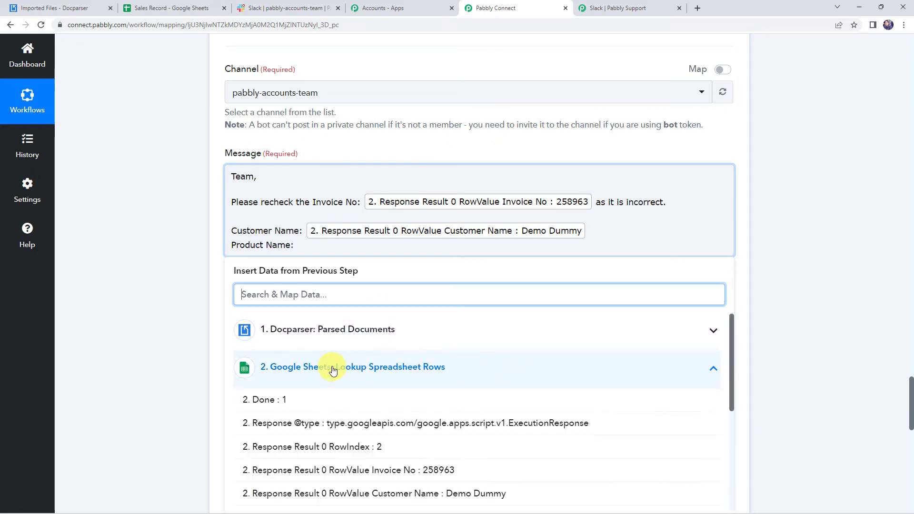
scroll(338, 443, down, 4)
scroll(338, 443, down, 3)
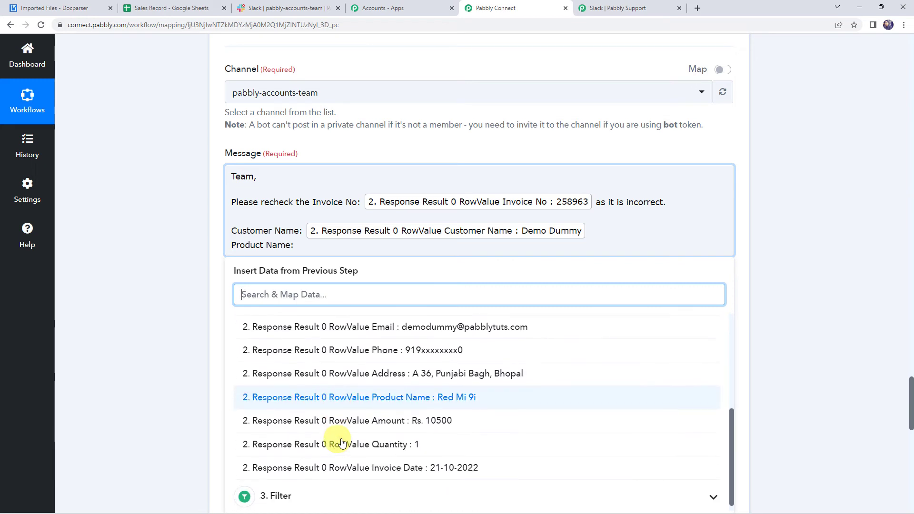
click(351, 408)
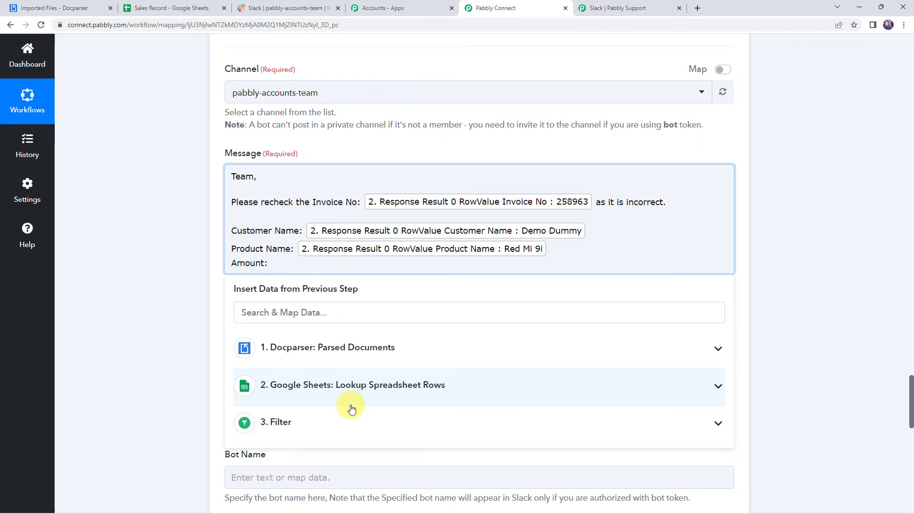
- Map the Amount from the Google Sheets lookup to the "Amount:" line of the message
scroll(333, 395, down, 1)
click(317, 338)
scroll(238, 338, down, 4)
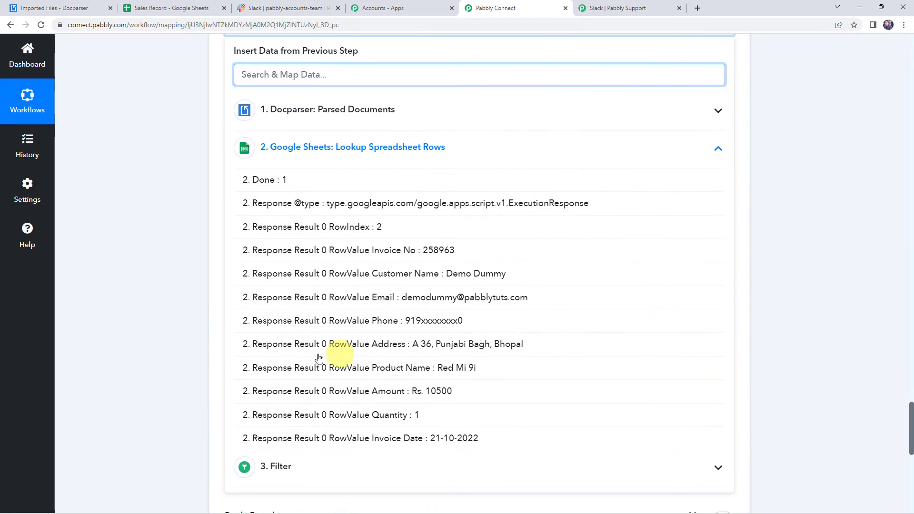
click(383, 399)
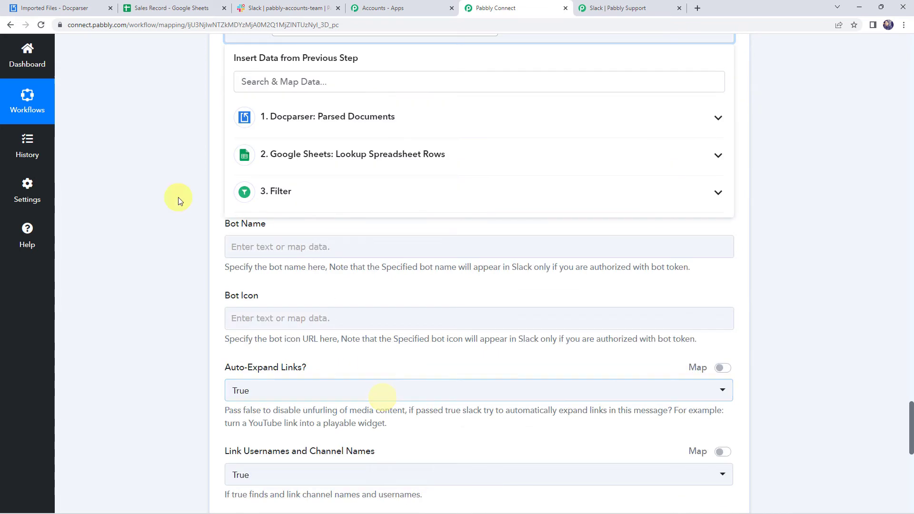
- Add a "Quantity:" line to the message, mapped to the Quantity from the Google Sheets lookup, and finish editing the message
scroll(179, 196, up, 4)
click(508, 223)
key(Return)
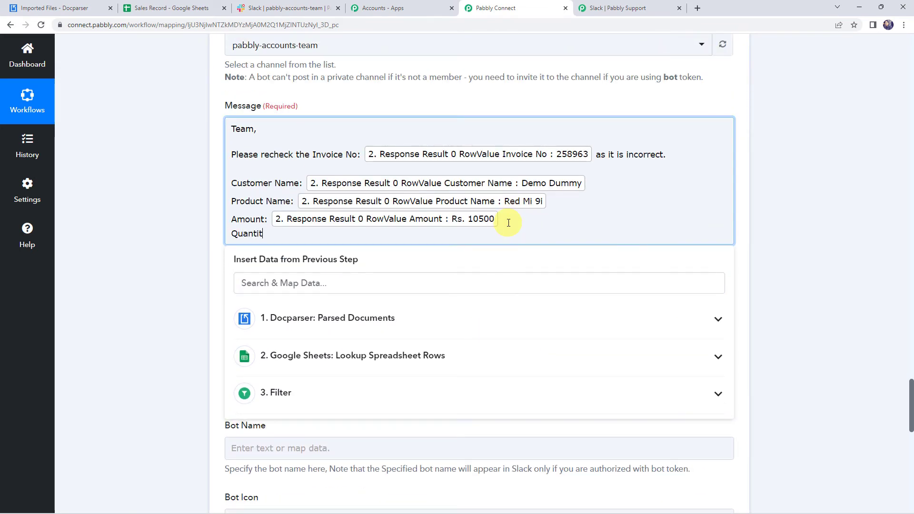
text(Quantity:)
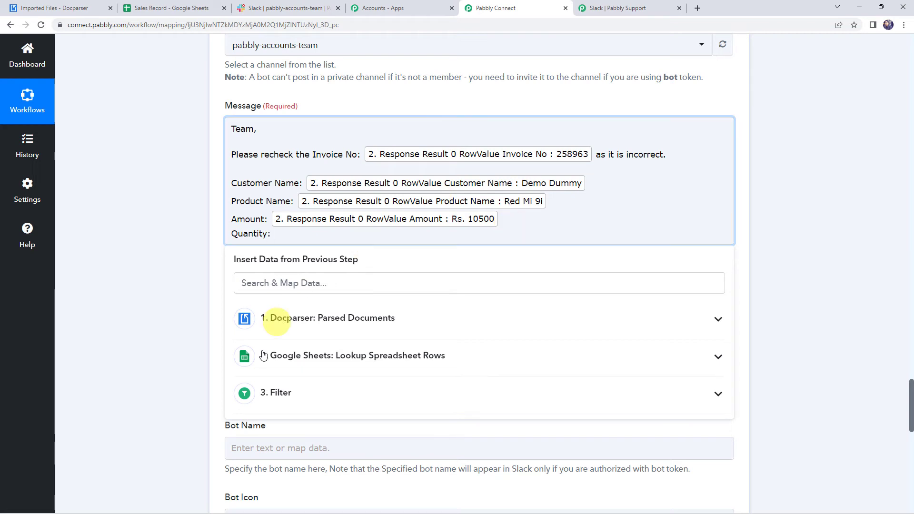
click(268, 372)
scroll(304, 435, down, 3)
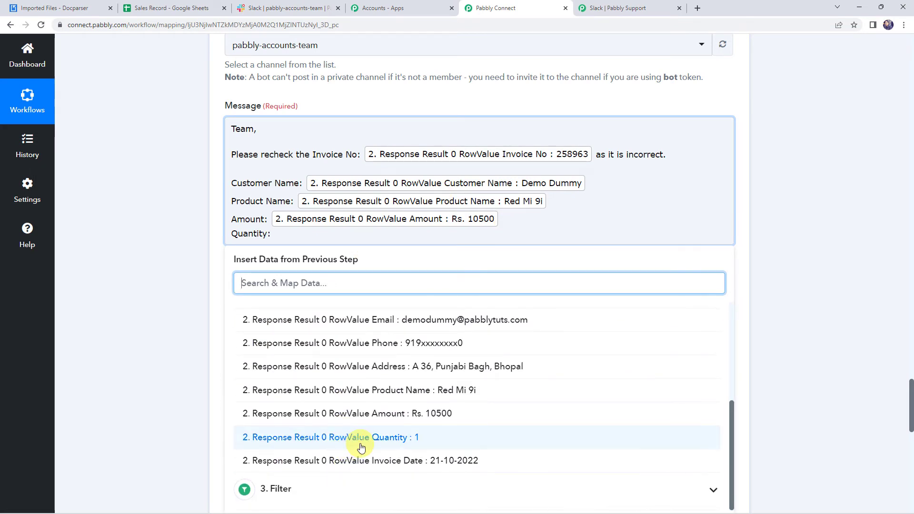
click(359, 440)
click(181, 236)
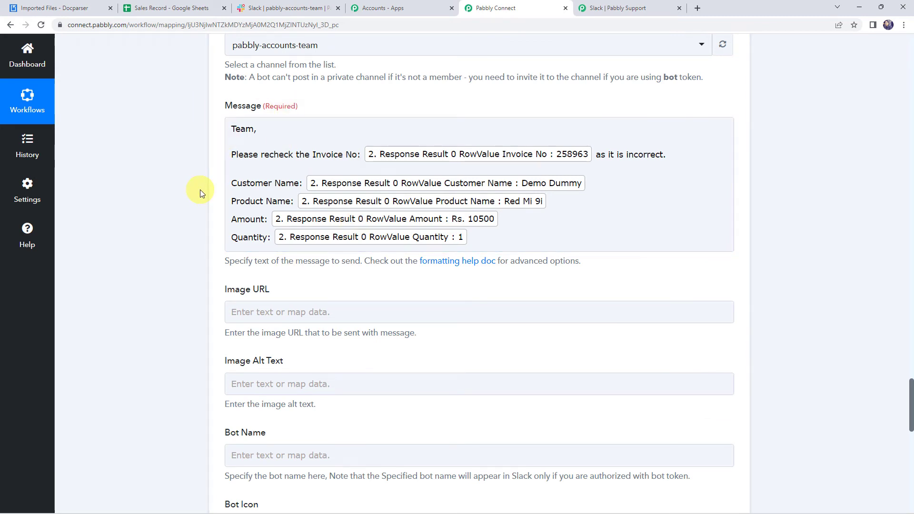
scroll(164, 201, down, 3)
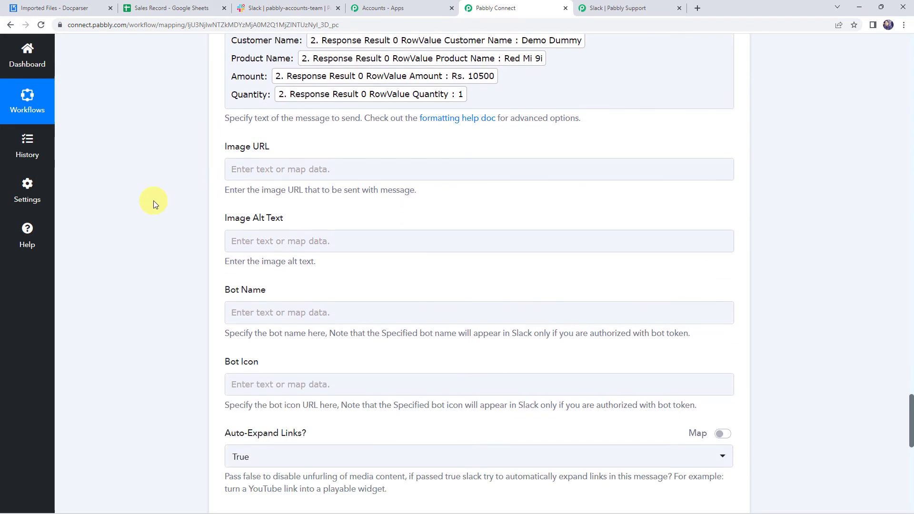
- Leave the optional image, bot and thread fields of the Slack action empty, then save it and send a test request
click(245, 177)
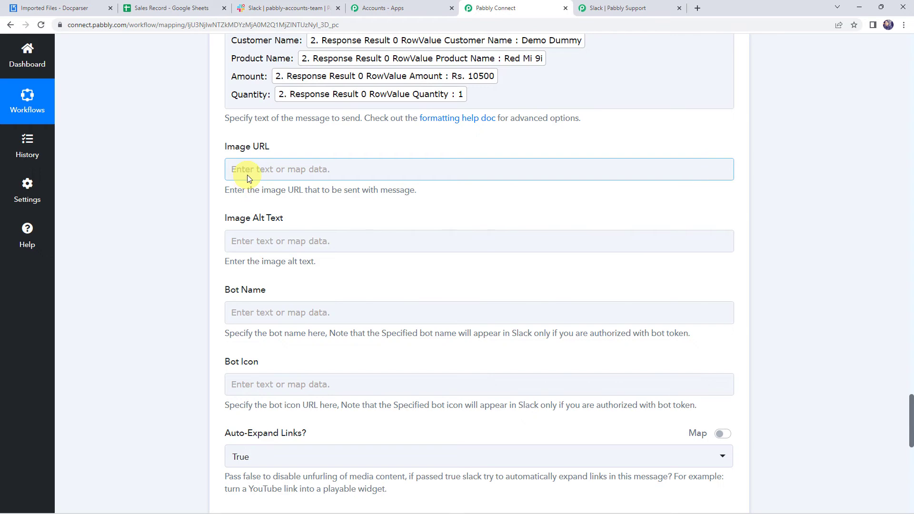
scroll(184, 251, down, 3)
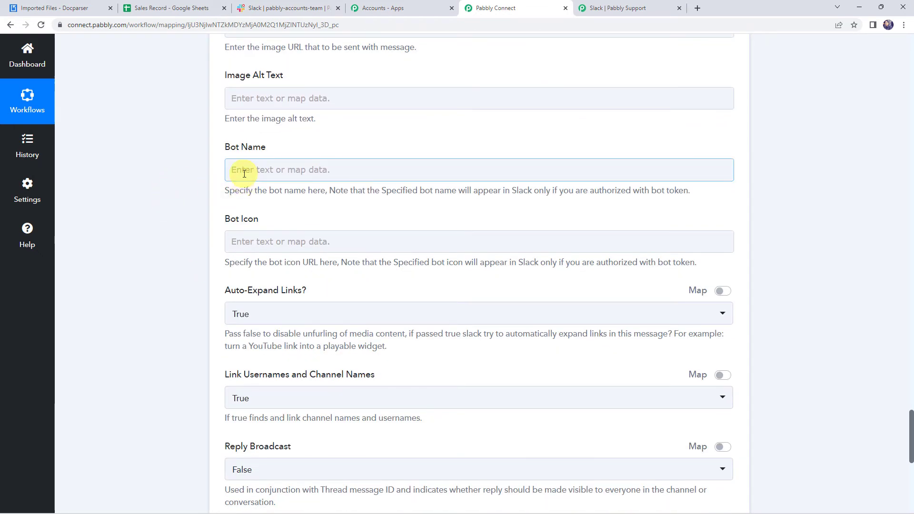
click(242, 175)
click(171, 183)
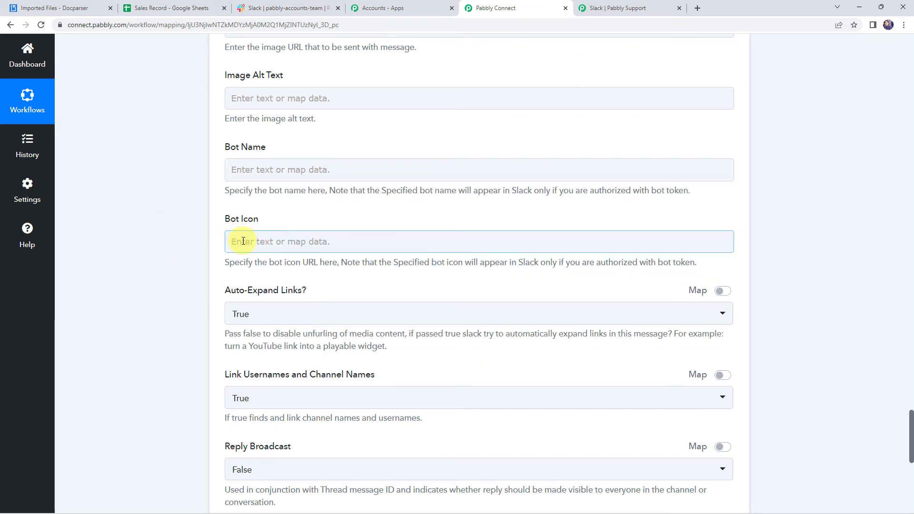
scroll(184, 263, down, 2)
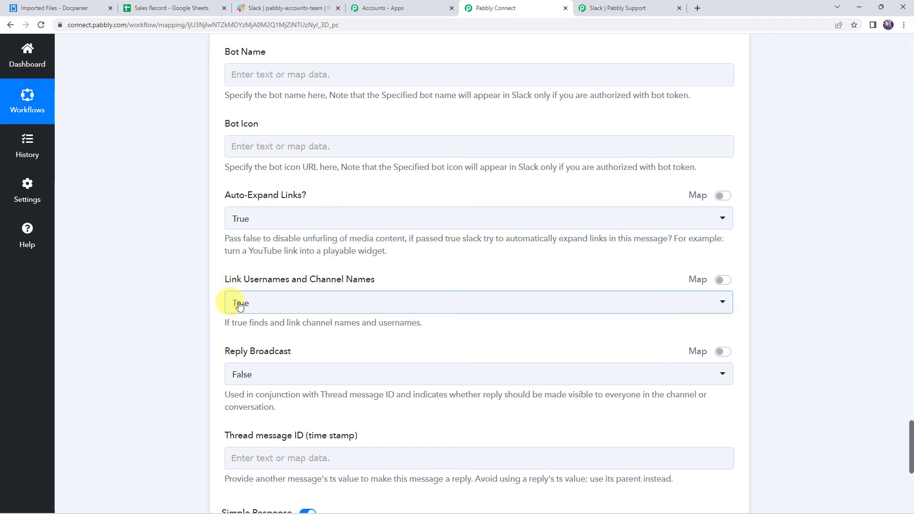
scroll(178, 300, down, 2)
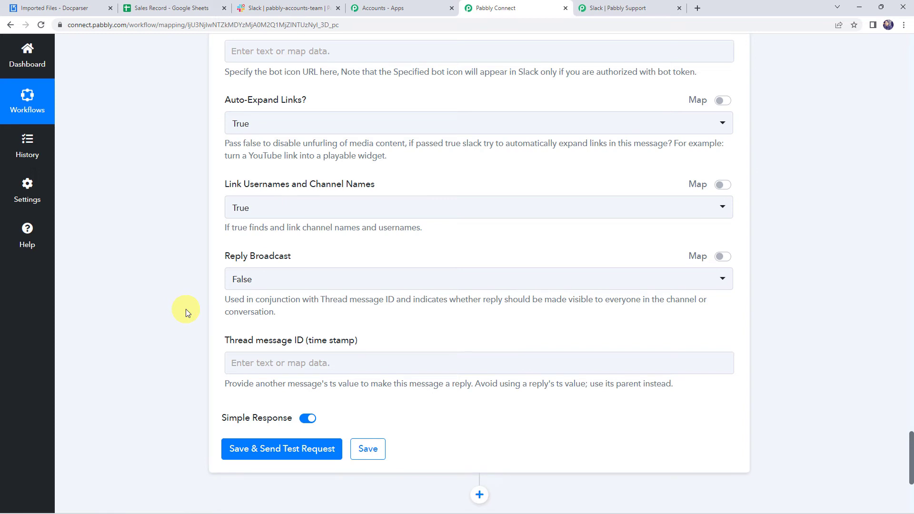
scroll(183, 414, down, 3)
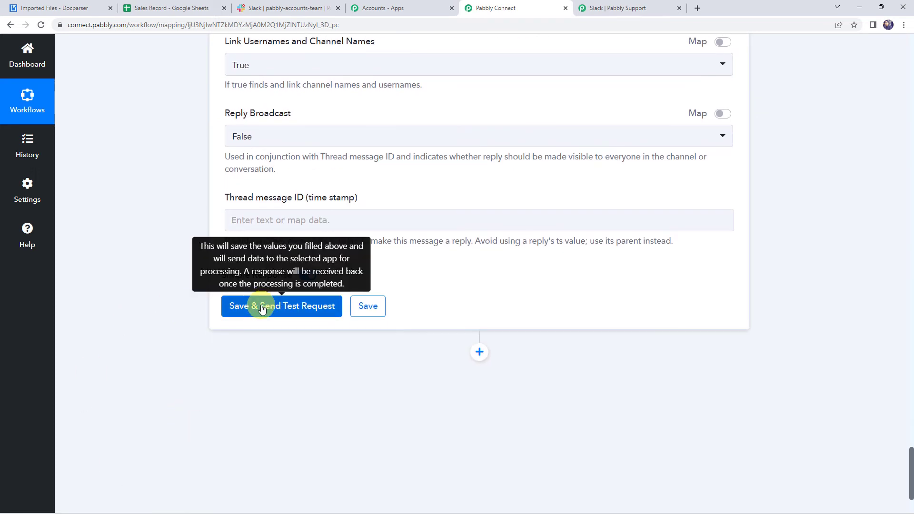
click(261, 309)
scroll(195, 293, down, 3)
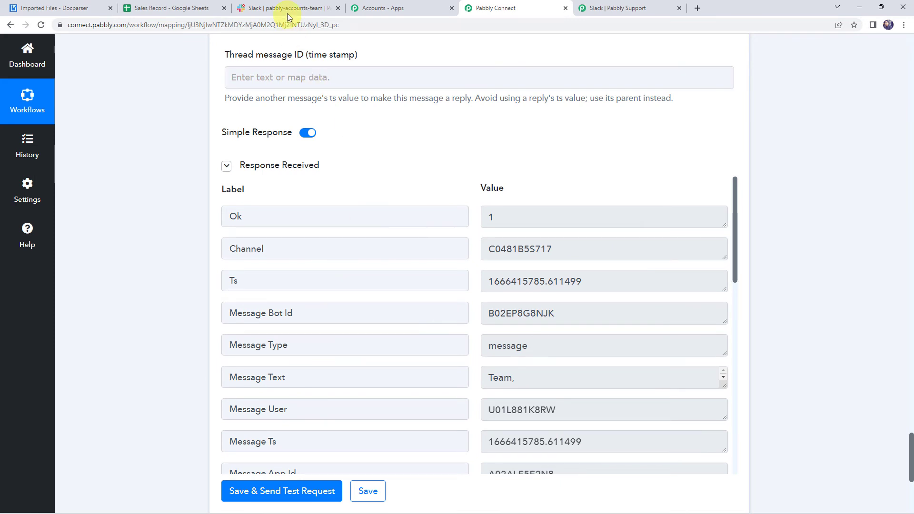
- Check the invoice number in the pabbly-accounts-team test alert in Slack against the first invoice row of the Sales Record sheet
click(300, 6)
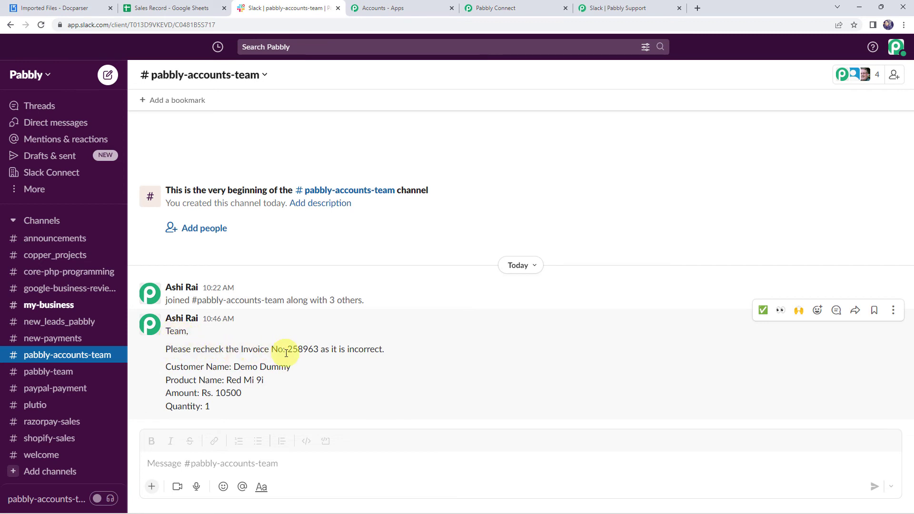
drag(287, 351, 318, 352)
click(174, 8)
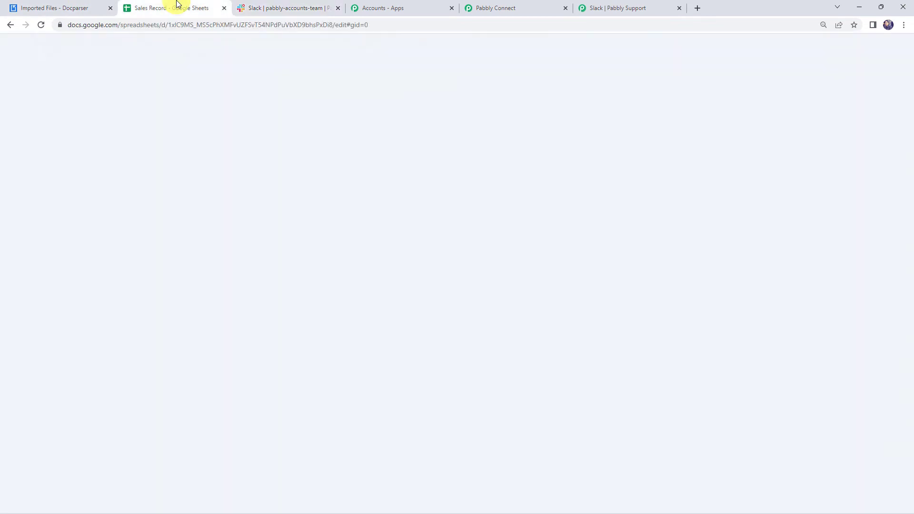
click(47, 136)
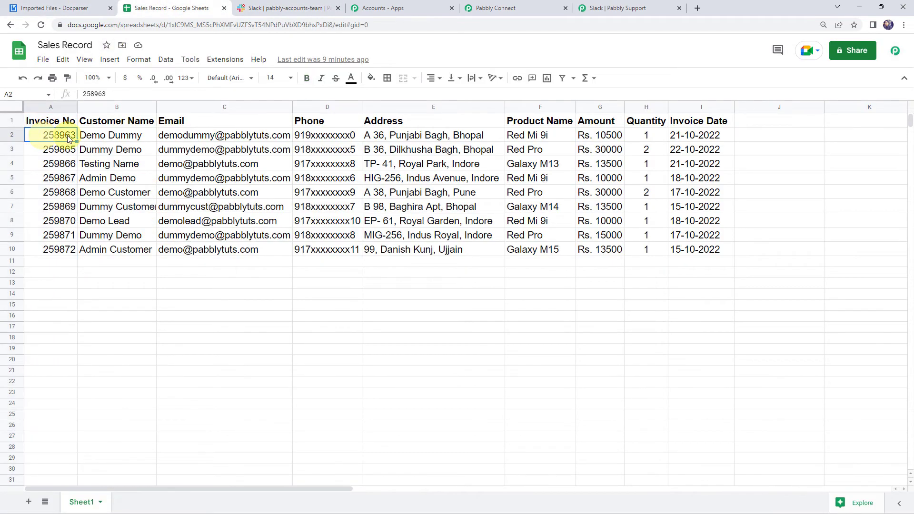
click(103, 134)
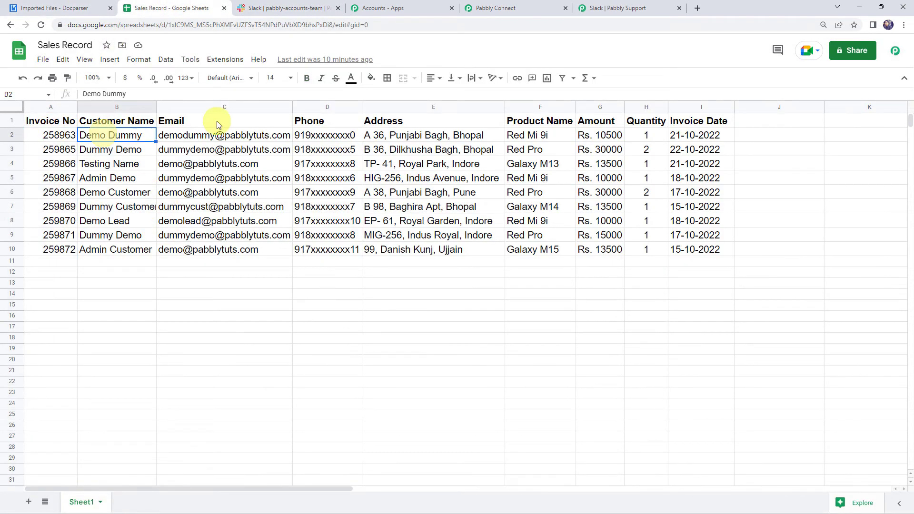
- Return to Slack and review the customer name, product name, amount and quantity in the test alert
click(290, 8)
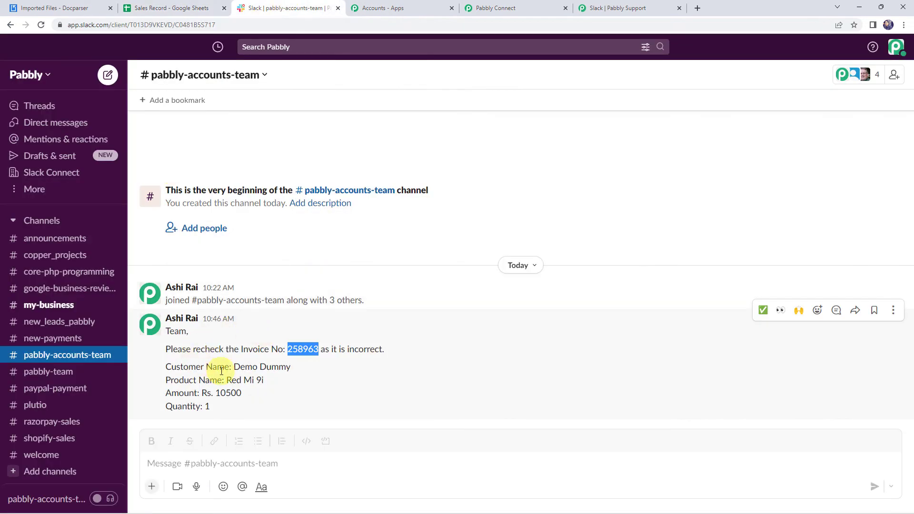
drag(236, 371, 306, 369)
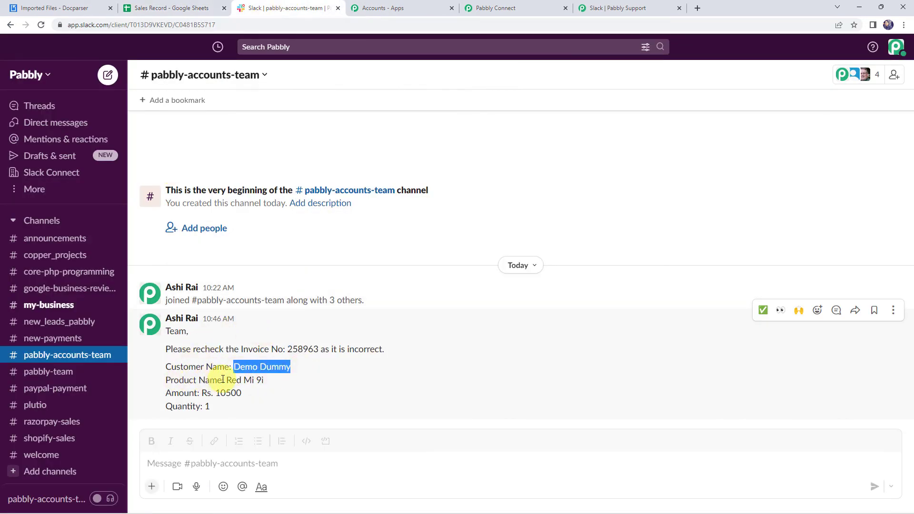
drag(219, 380, 295, 386)
drag(217, 393, 242, 393)
drag(186, 407, 225, 408)
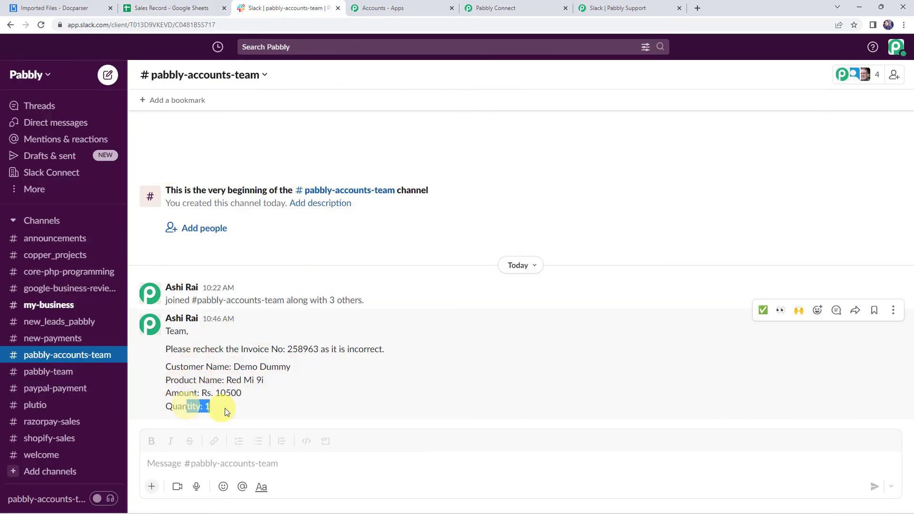
click(393, 391)
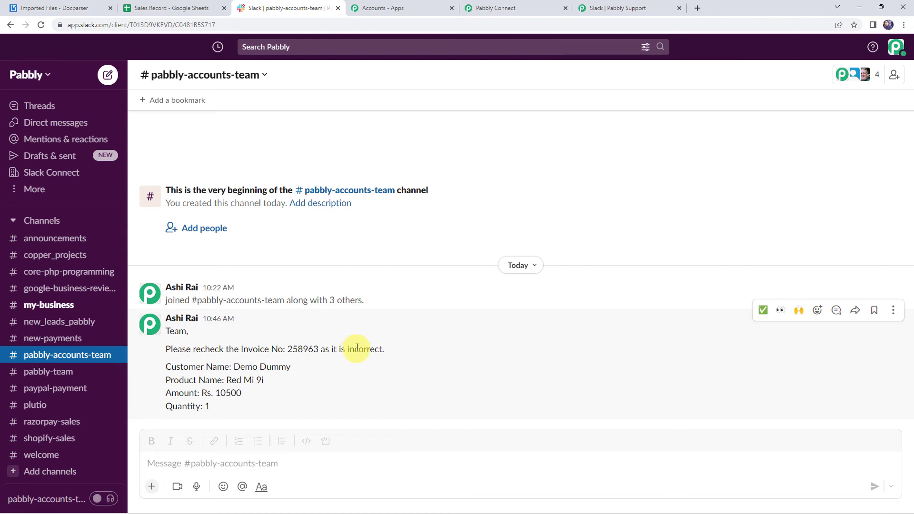
- Switch back to the Pabbly Connect workflow and save the Slack action step
click(516, 9)
scroll(151, 181, down, 3)
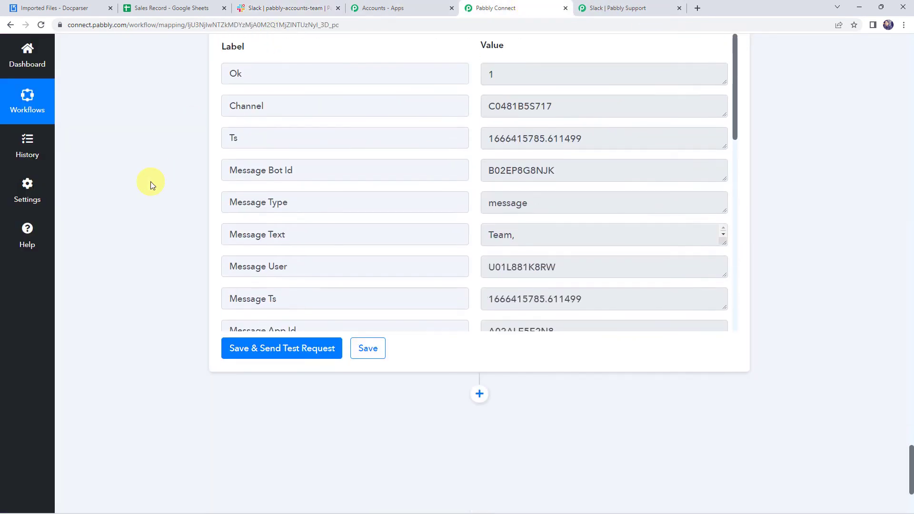
click(372, 350)
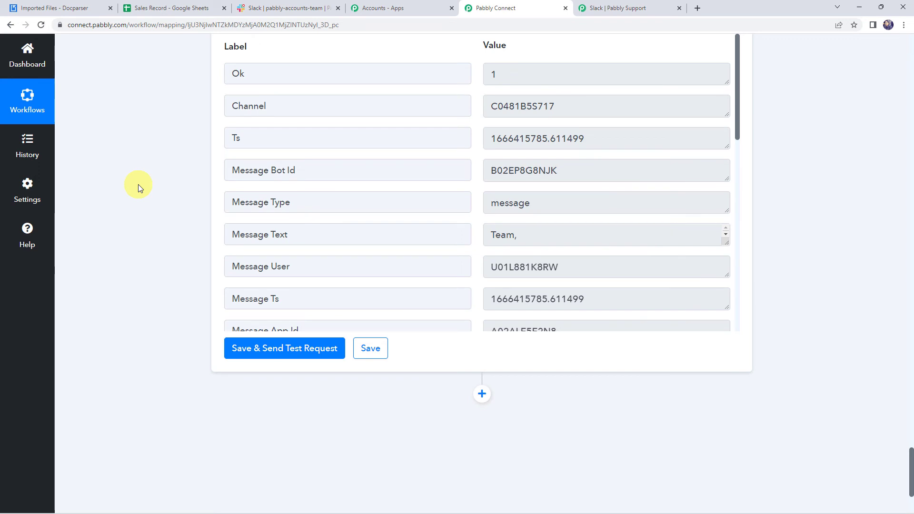
- Switch to Docparser, upload today's invoice 2 PDF from Downloads to the Invoice parser, and finish uploading
click(65, 6)
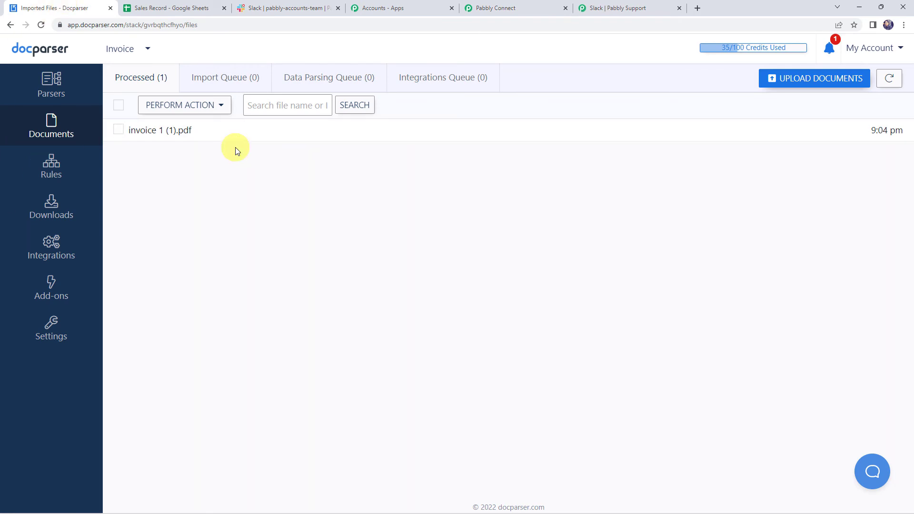
click(818, 81)
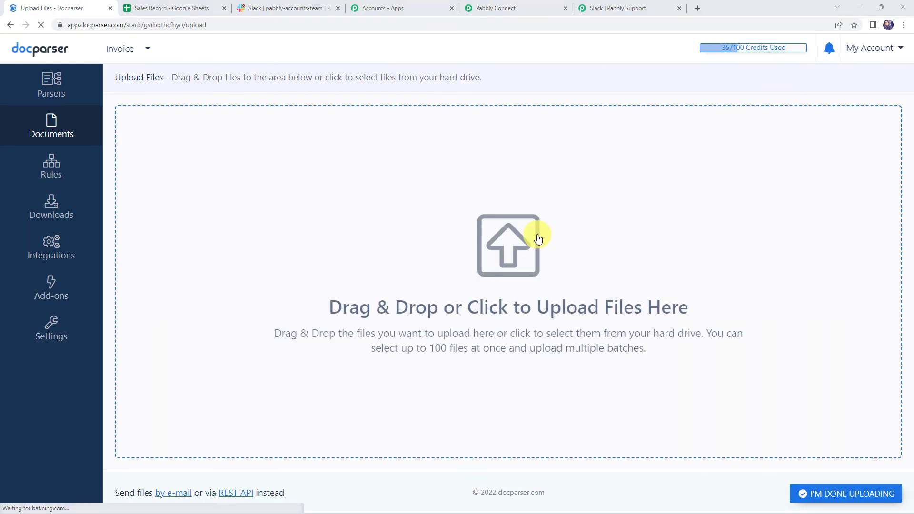
click(523, 234)
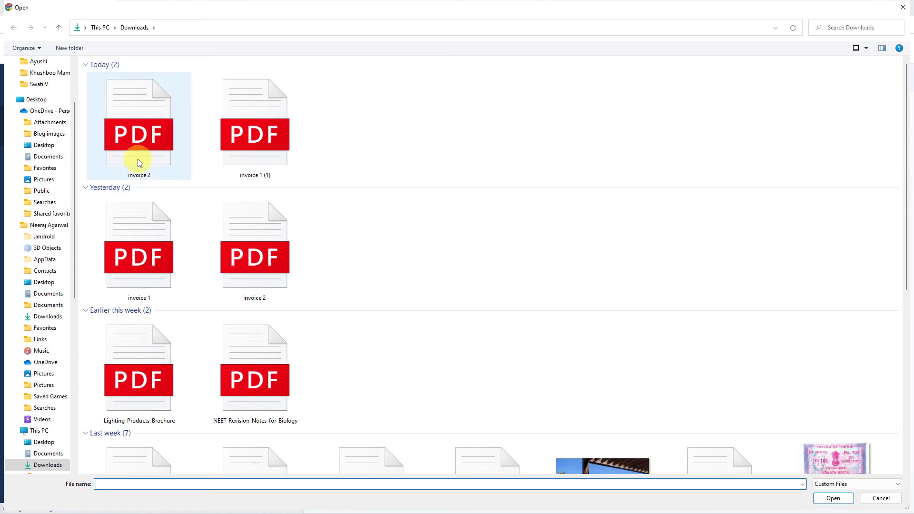
double_click(138, 159)
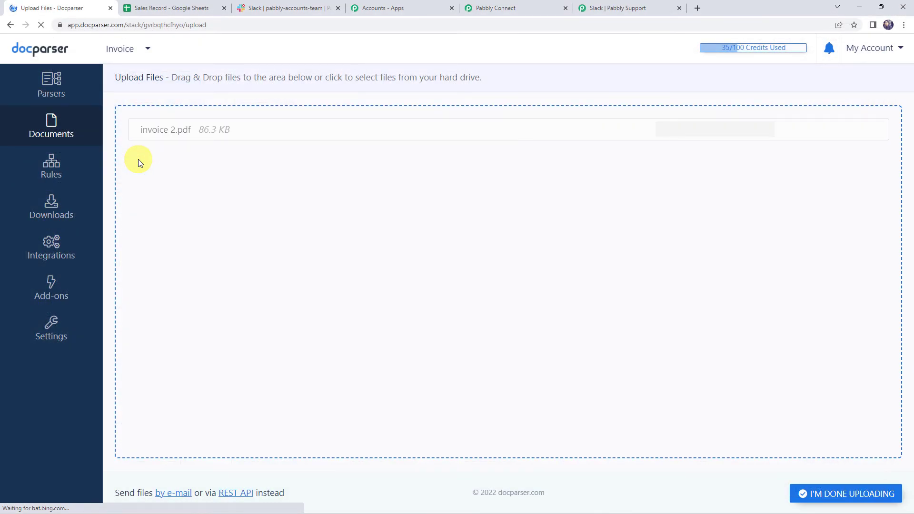
click(839, 494)
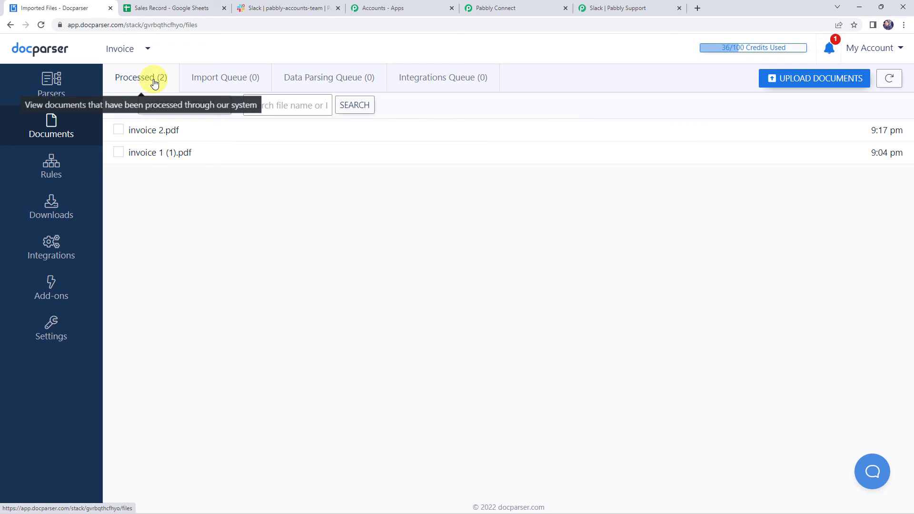
- Check the new alert in Slack's pabbly-accounts-team channel, reviewing its customer name, product name, amount and quantity
click(274, 6)
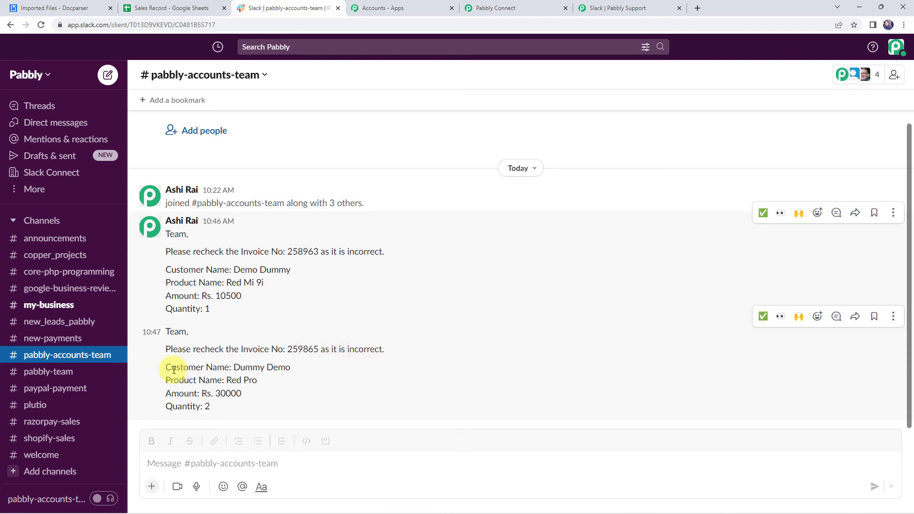
drag(174, 369, 226, 380)
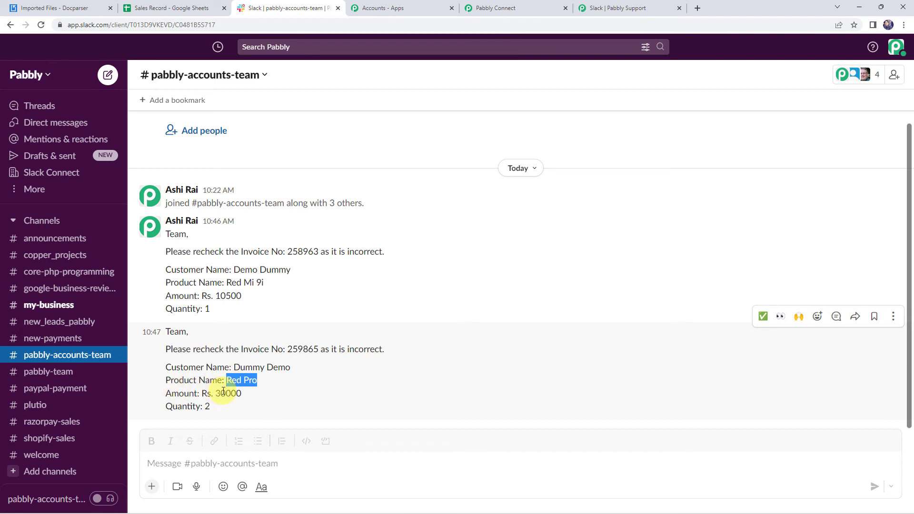
double_click(224, 393)
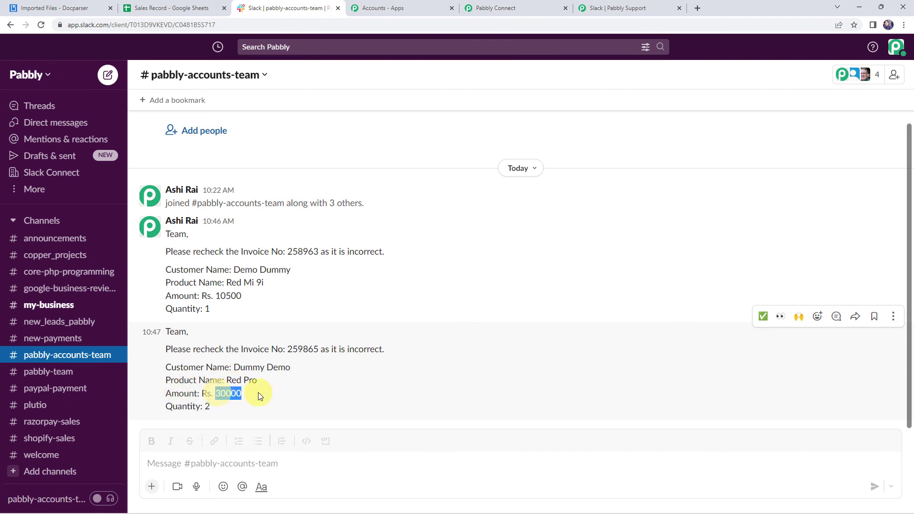
double_click(206, 406)
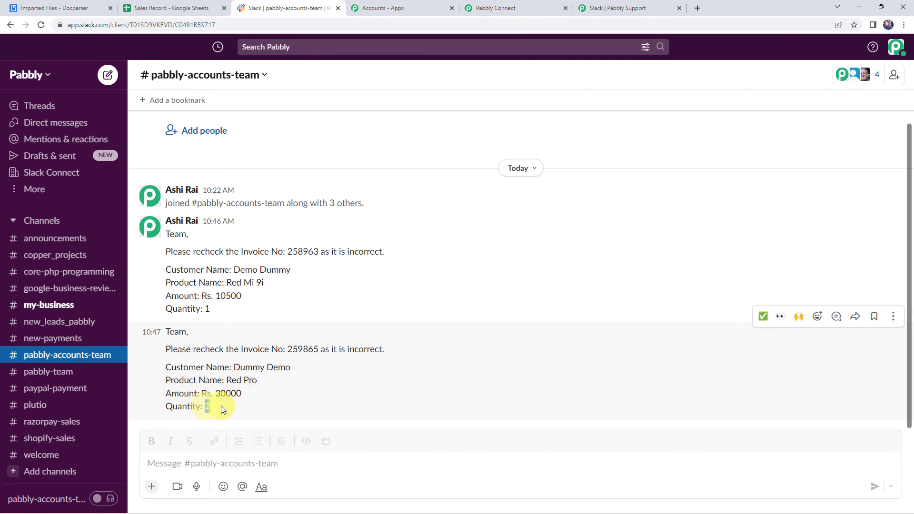
- Open the parsed data of invoice 2.pdf in Docparser and locate the matching invoice number and customer in the Sales Record sheet
click(33, 8)
click(163, 130)
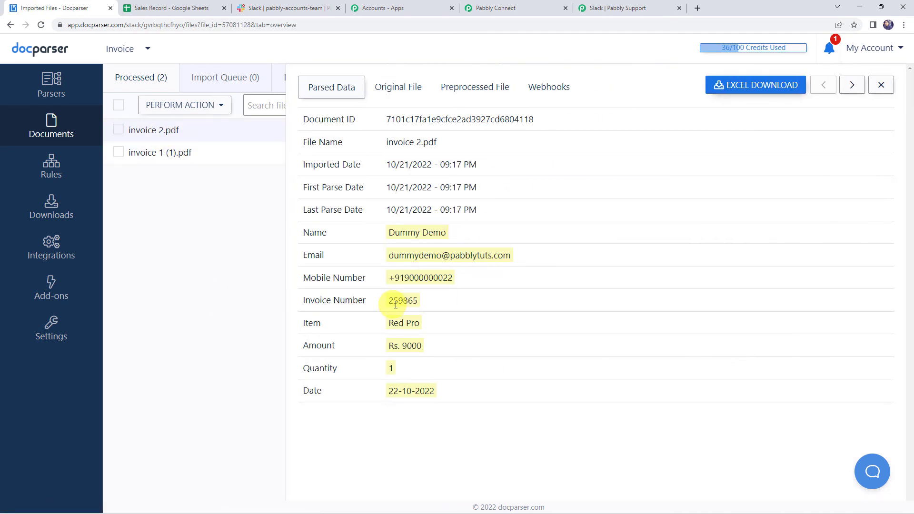
click(197, 7)
click(59, 150)
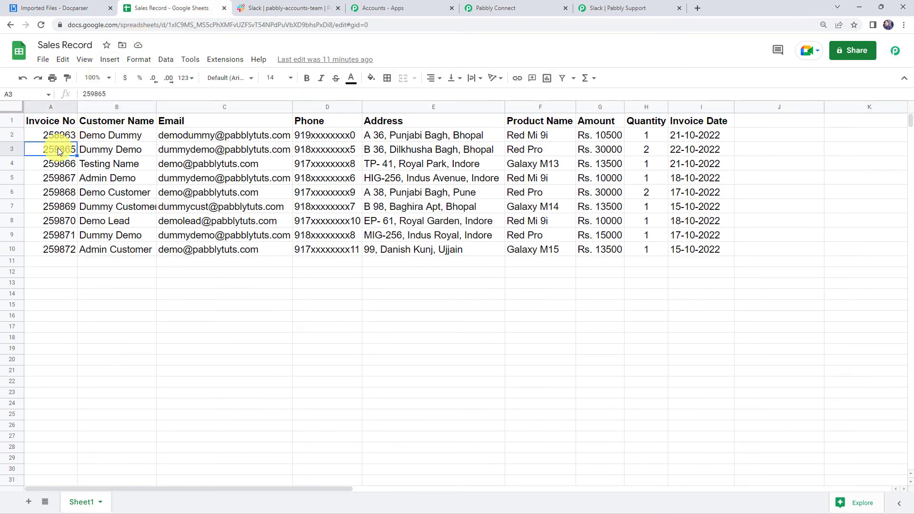
click(101, 153)
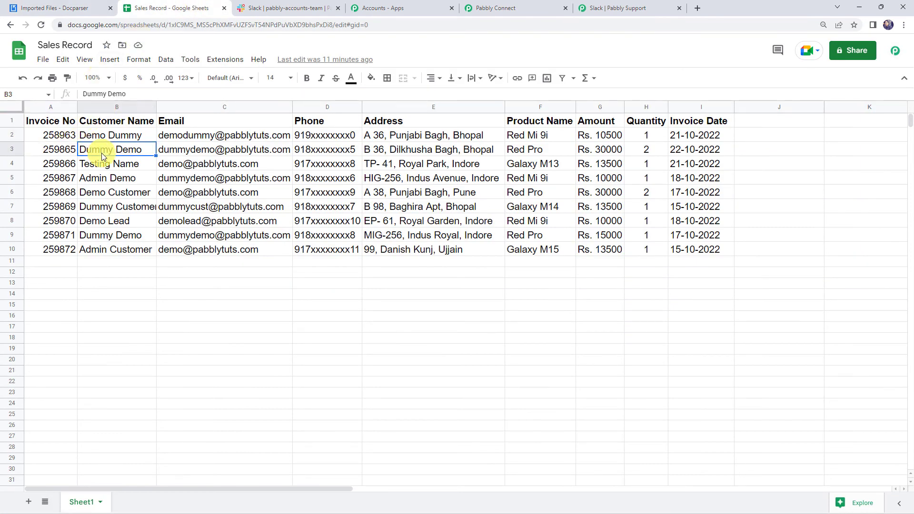
- Compare the amount and quantity parsed from invoice 2.pdf in Docparser with those in row 3 of the Sales Record sheet
click(57, 8)
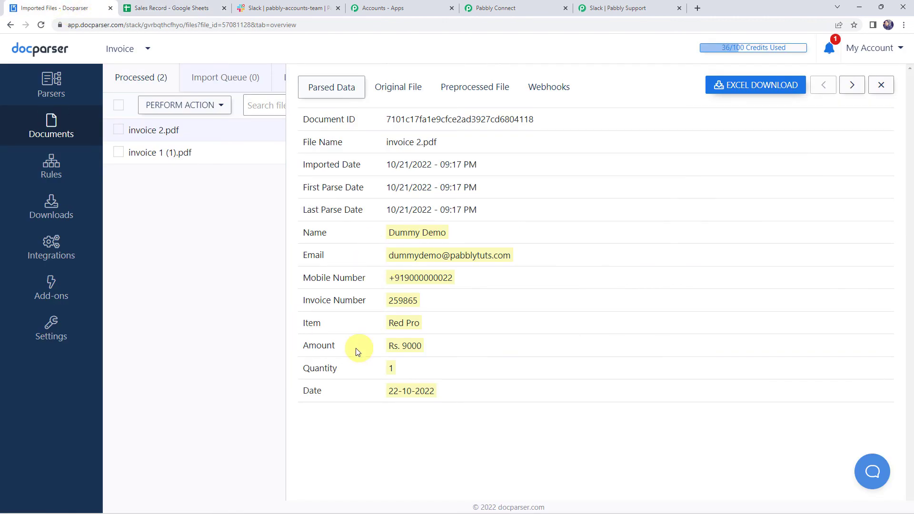
drag(390, 344, 438, 345)
click(164, 6)
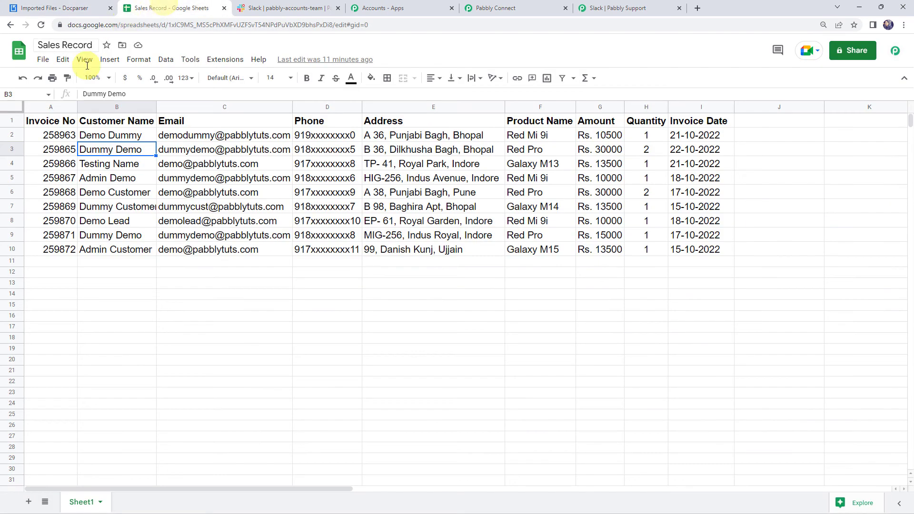
click(596, 151)
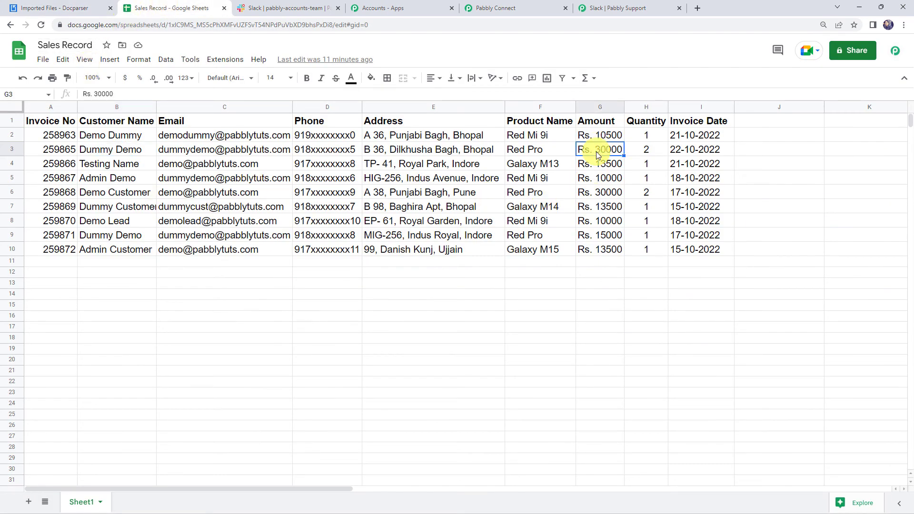
click(638, 150)
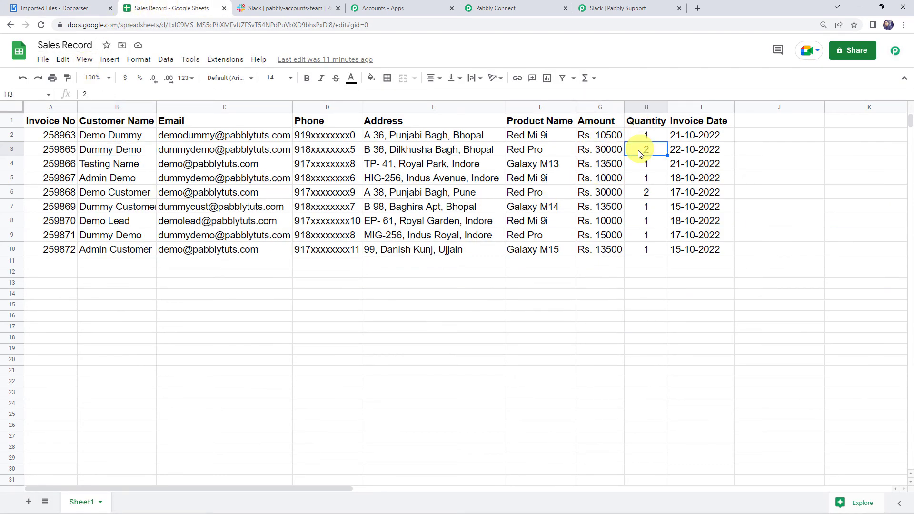
click(55, 7)
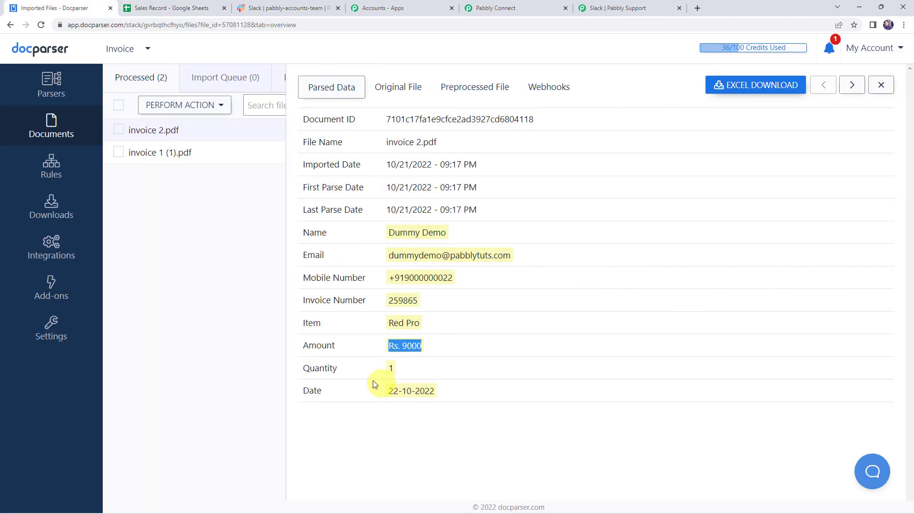
click(399, 370)
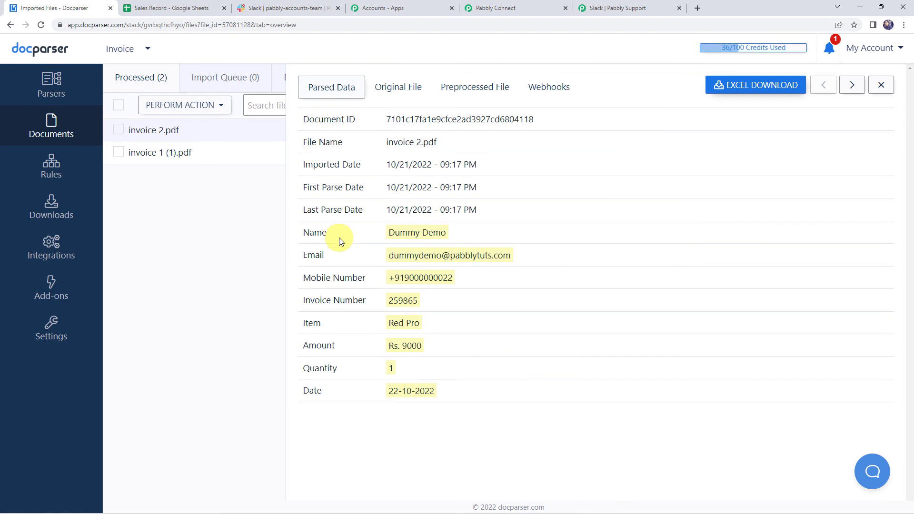
- Switch to Slack and recheck the amount and quantity in the latest pabbly-accounts-team alert against the parsed invoice 2.pdf
click(278, 8)
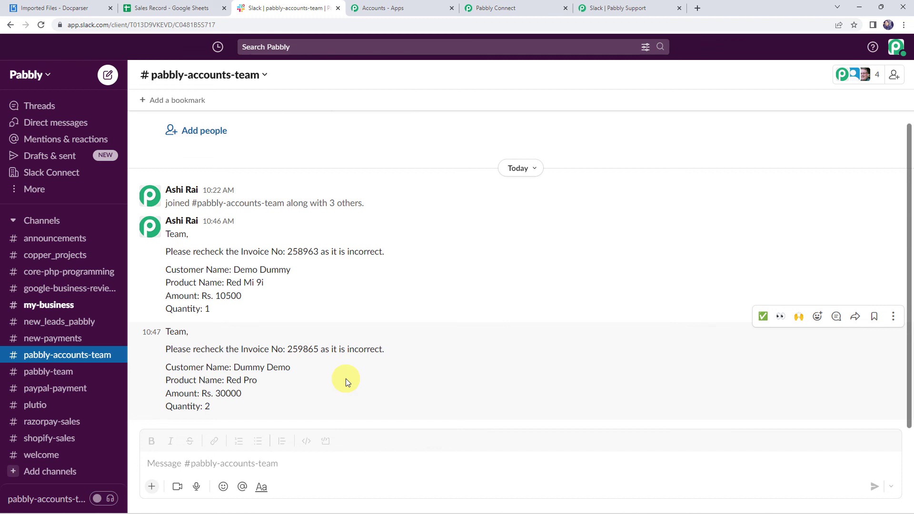
- Switch to the Pabbly Connect workflow and collapse its Slack, Filter by Pabbly, Google Sheets and Docparser steps
click(537, 4)
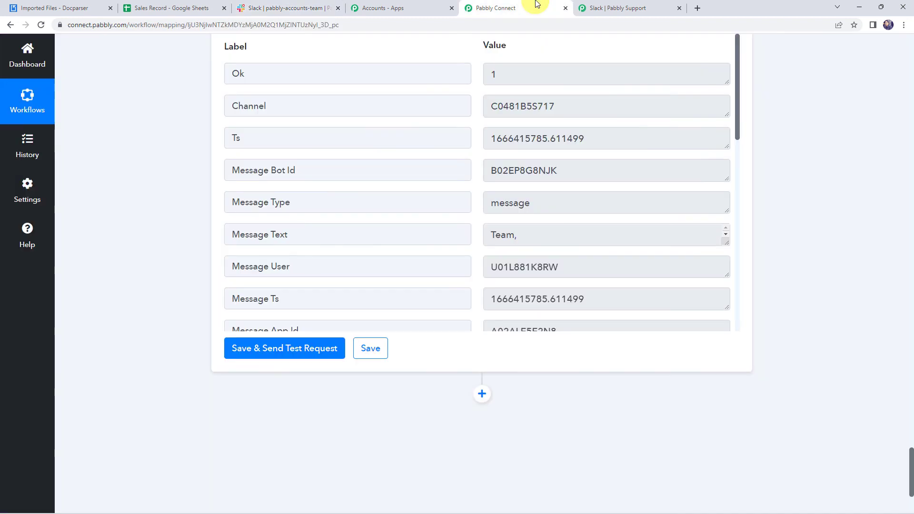
scroll(157, 199, up, 20)
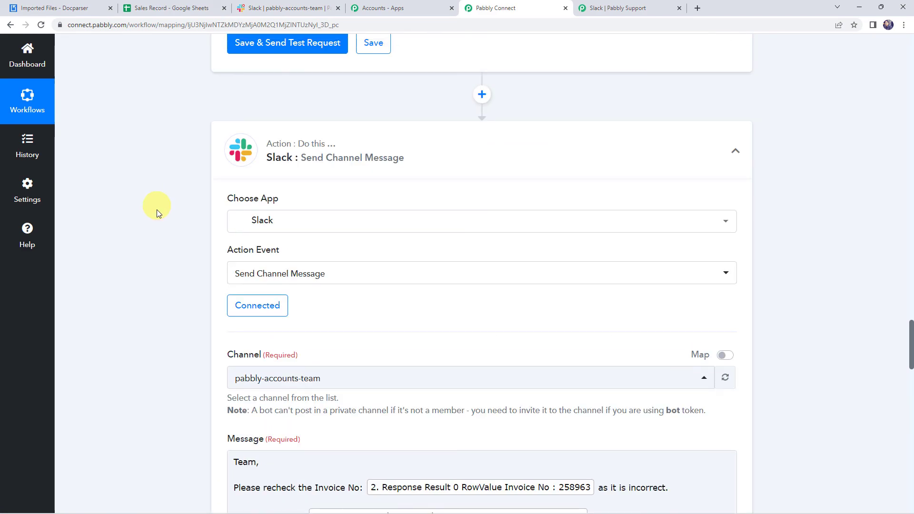
click(460, 146)
scroll(461, 144, up, 15)
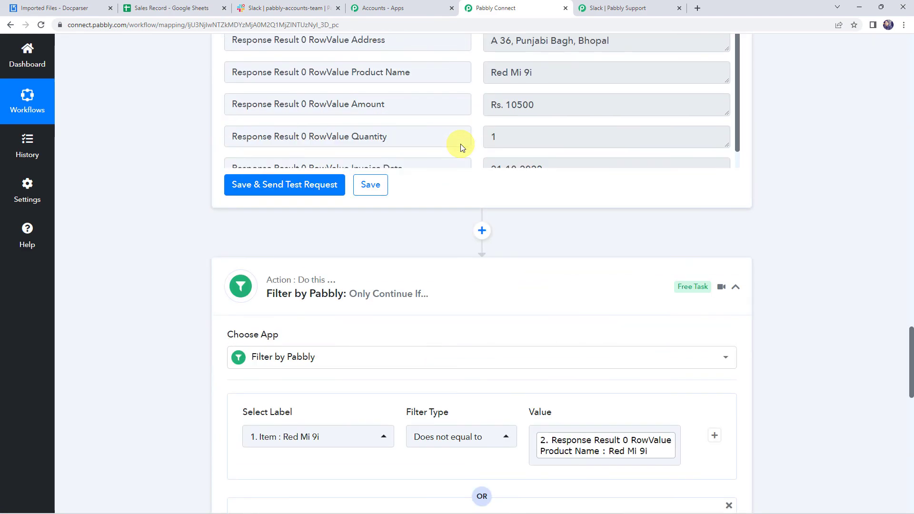
scroll(460, 143, up, 5)
scroll(422, 400, down, 3)
scroll(432, 398, up, 15)
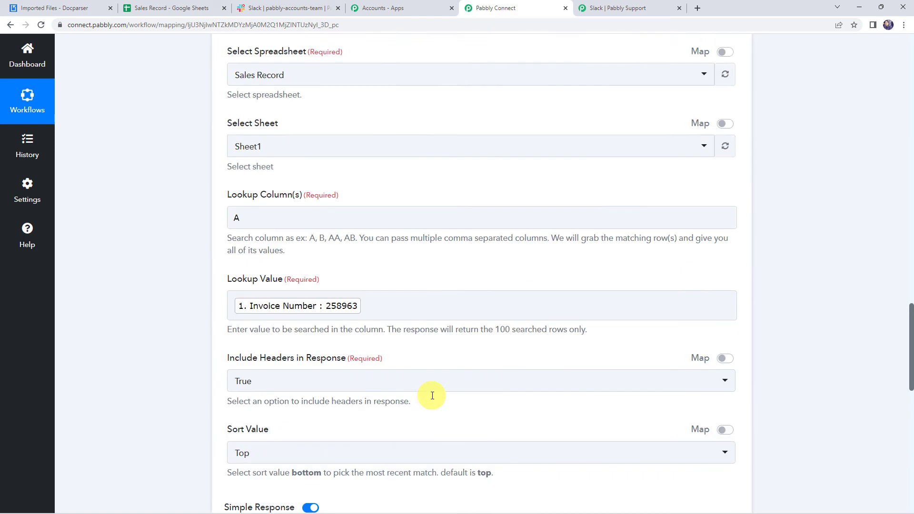
scroll(484, 198, up, 5)
scroll(481, 196, up, 10)
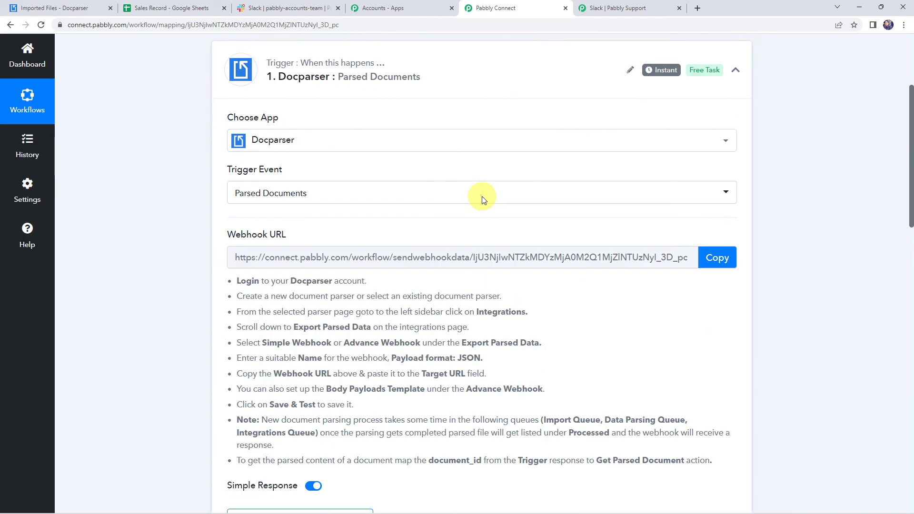
click(424, 196)
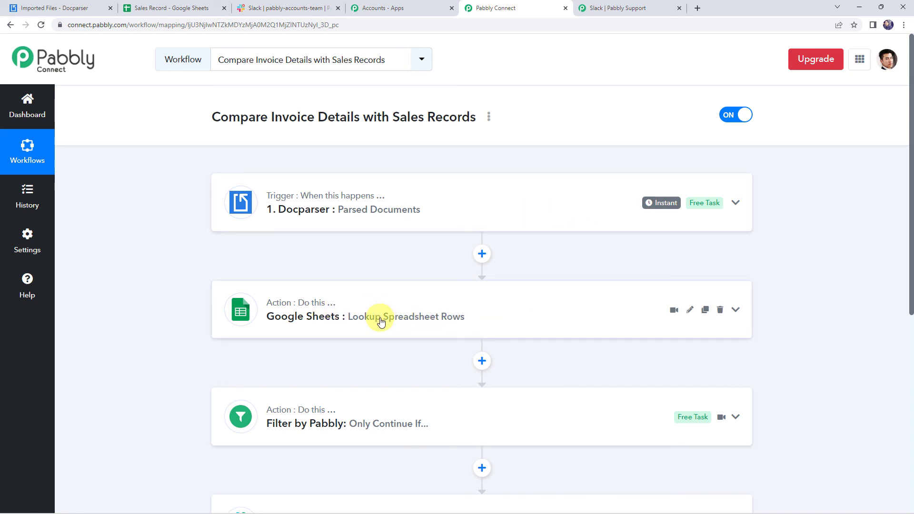
- Review the workflow's sequence from the Docparser trigger through the Google Sheets lookup and filter to the Slack message
scroll(379, 322, down, 2)
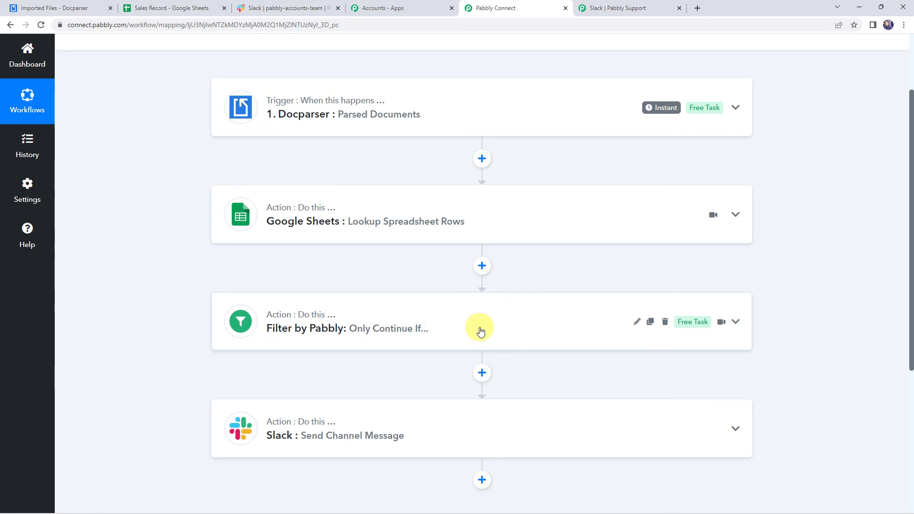
scroll(479, 332, down, 2)
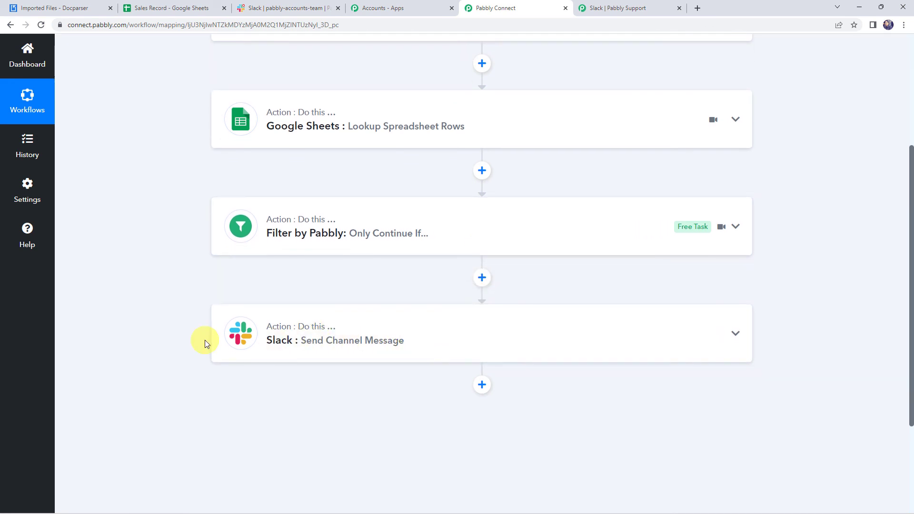
scroll(159, 340, up, 4)
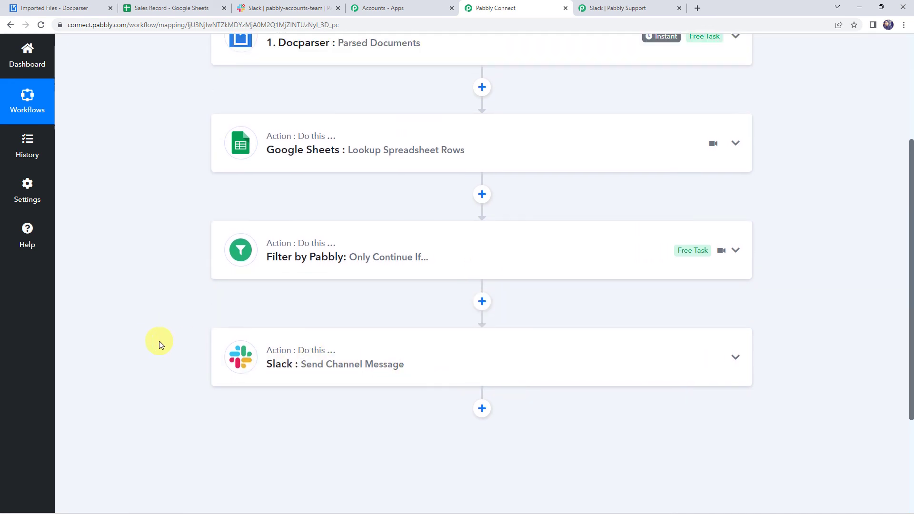